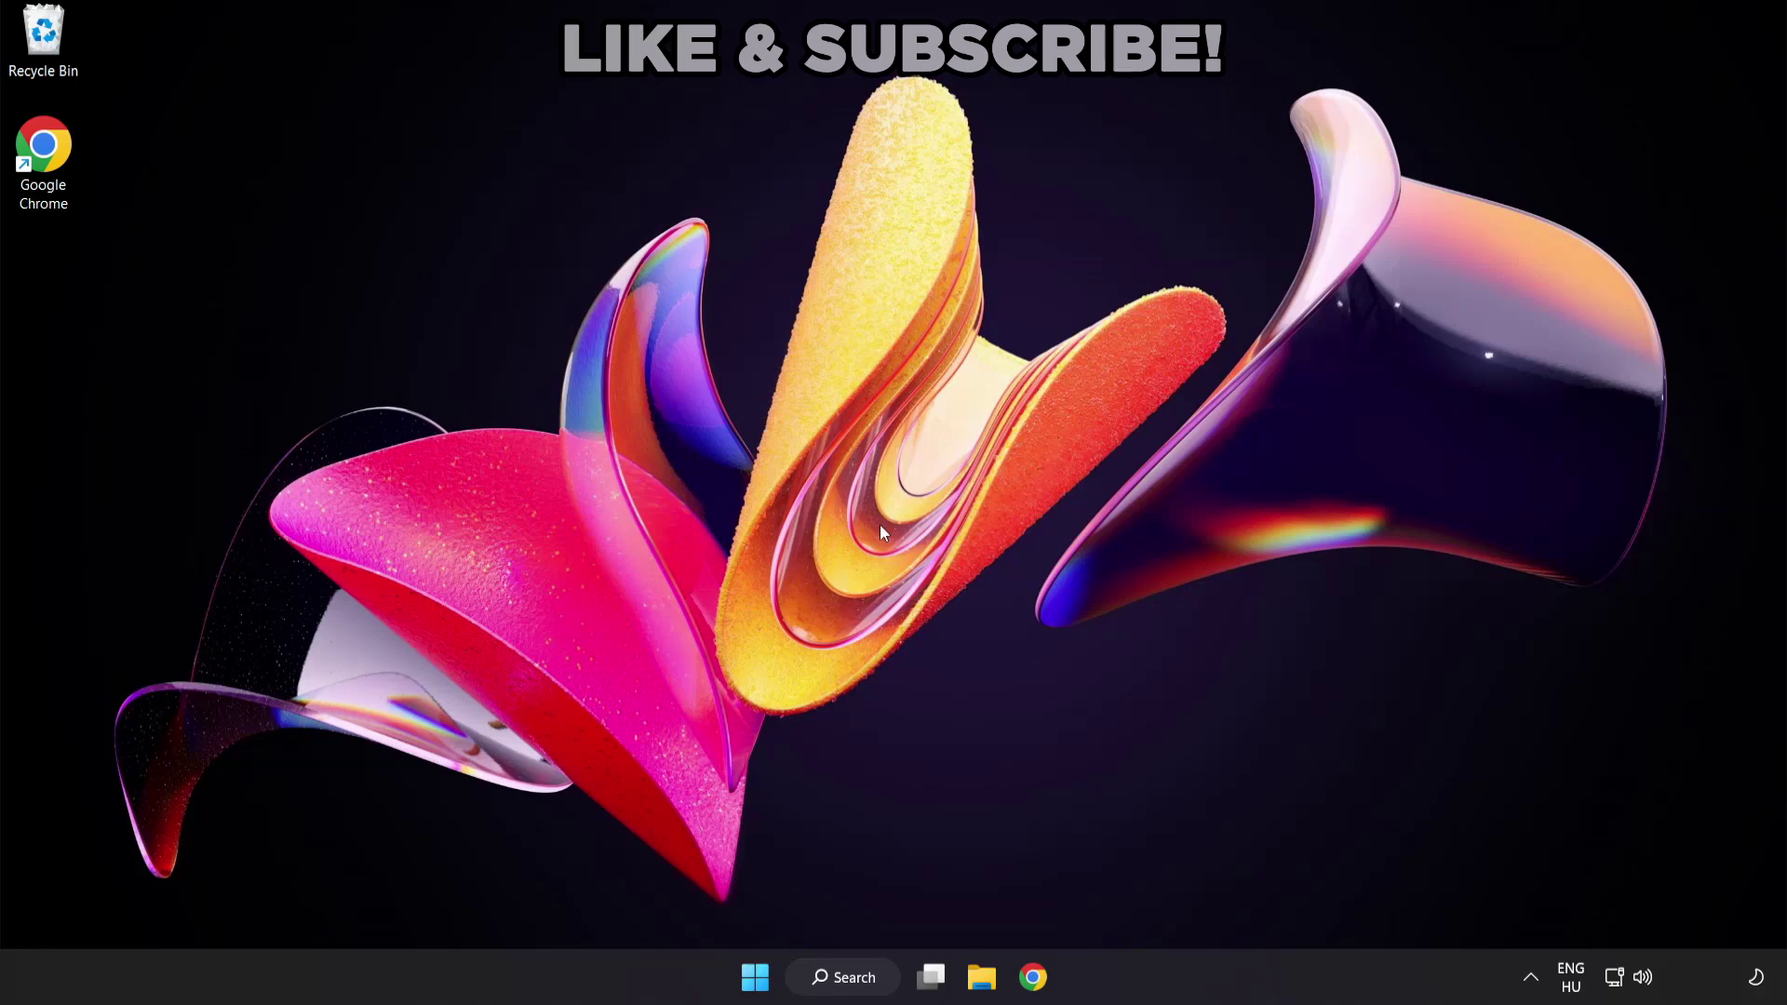
# Step: Search Windows for 'device manager' and open Device Manager from the best match
pyautogui.click(851, 977)
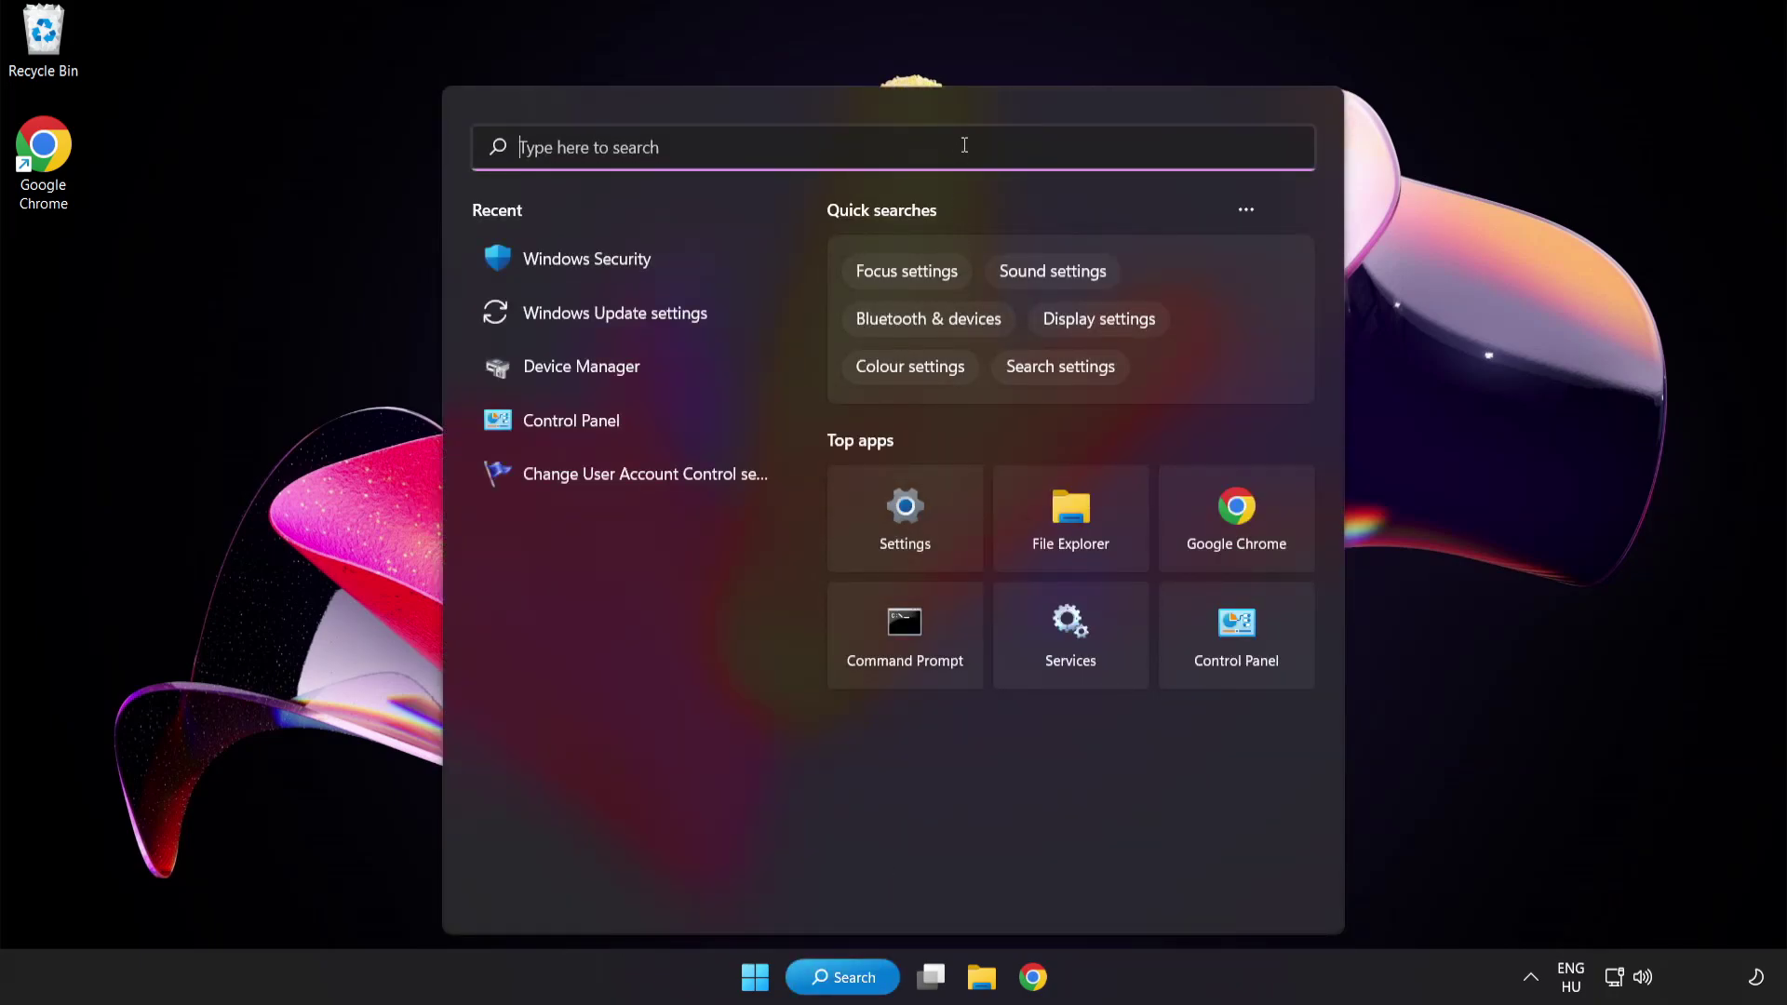
pyautogui.write('device manag')
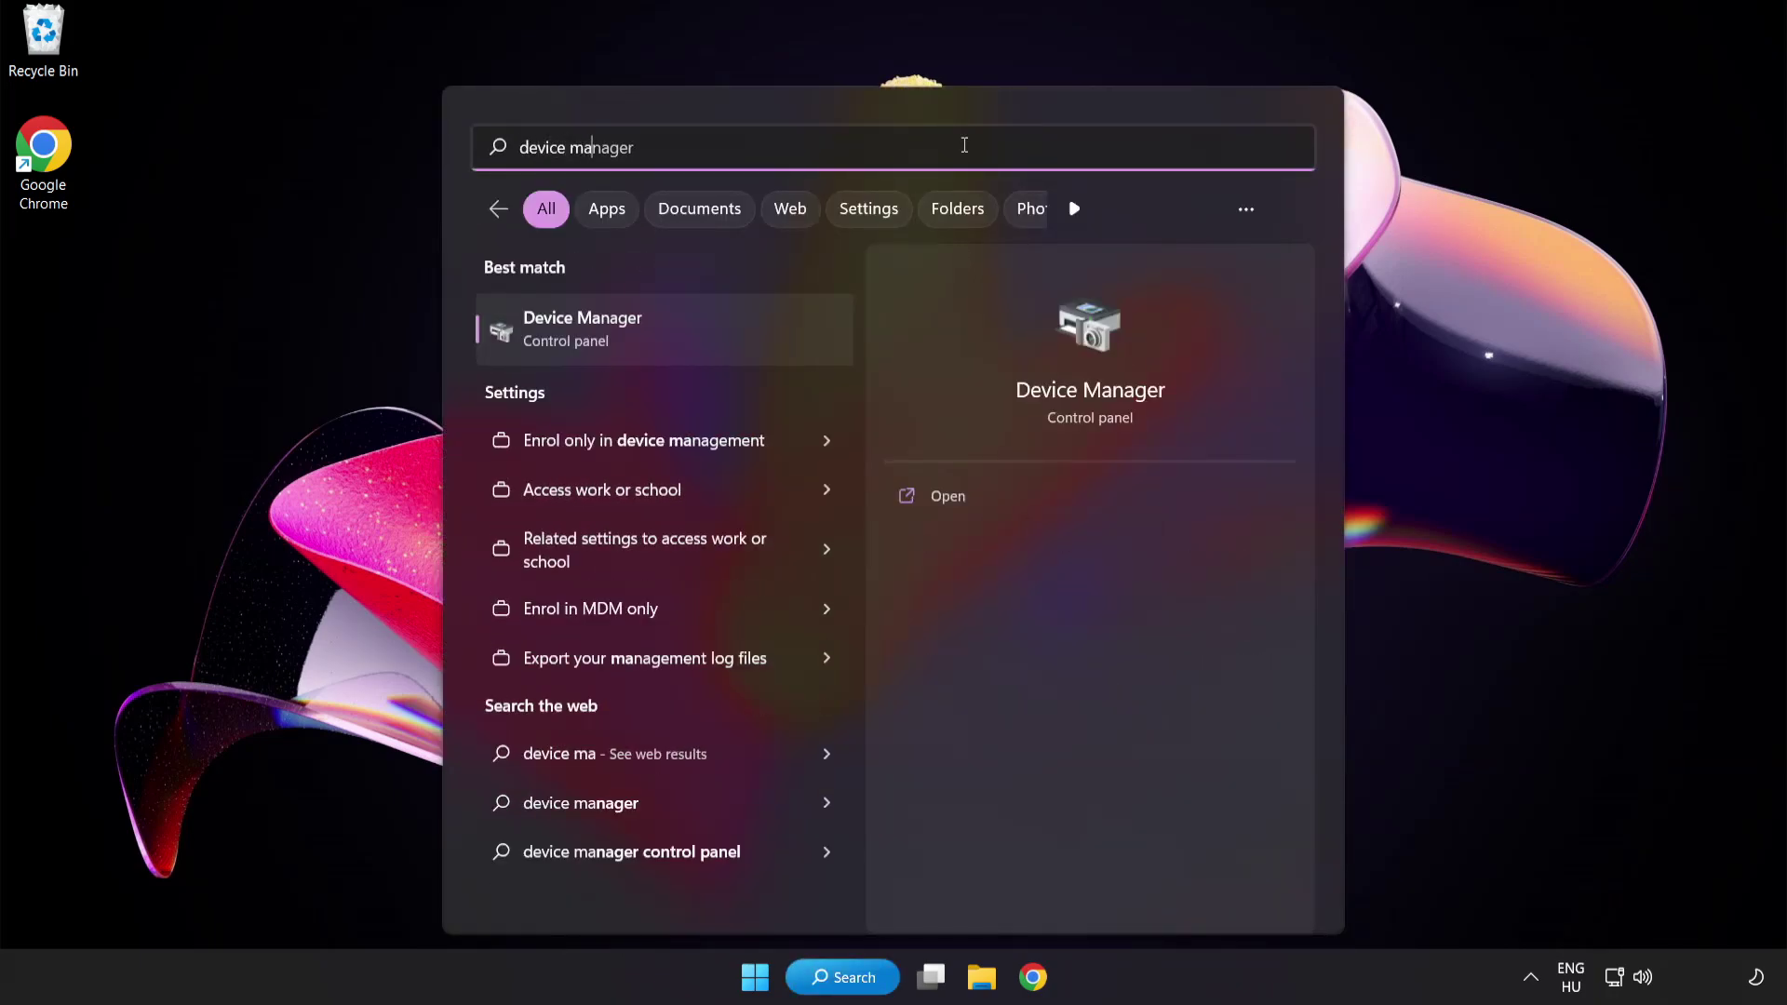
pyautogui.write('er')
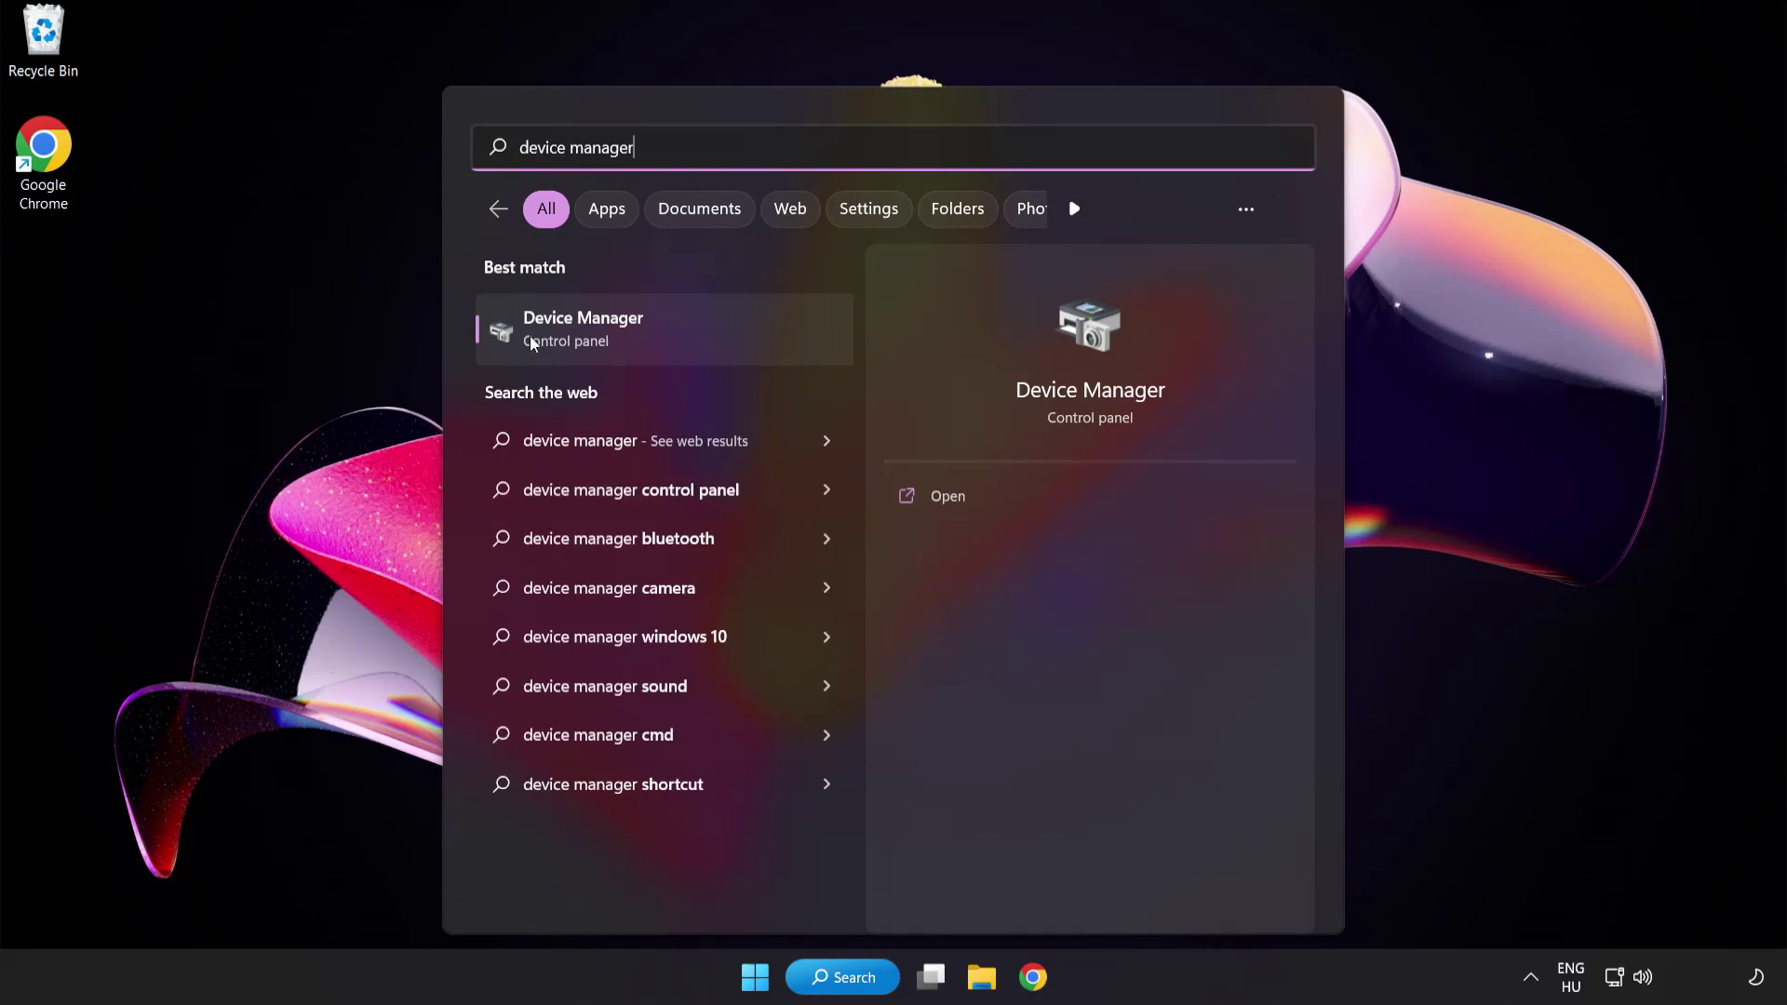
pyautogui.click(713, 334)
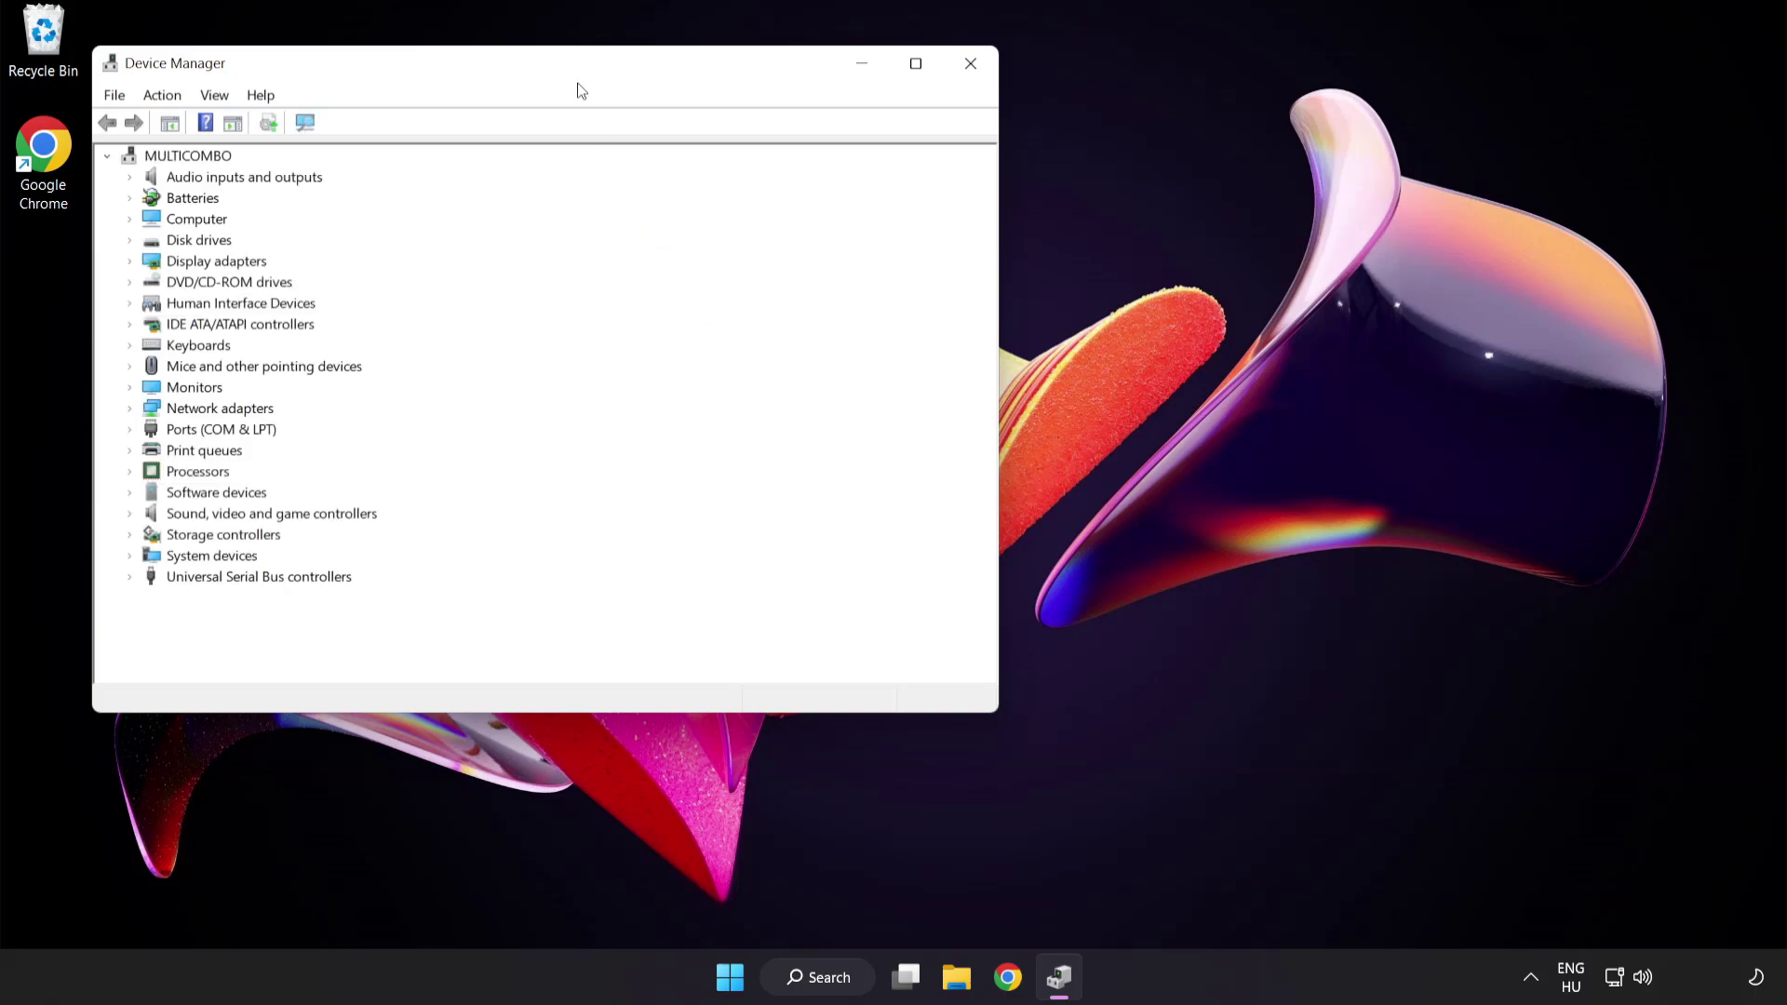
# Step: Expand Display adapters and bring up the context menu for the VMware SVGA 3D adapter
pyautogui.moveTo(575, 71); pyautogui.dragTo(872, 184)
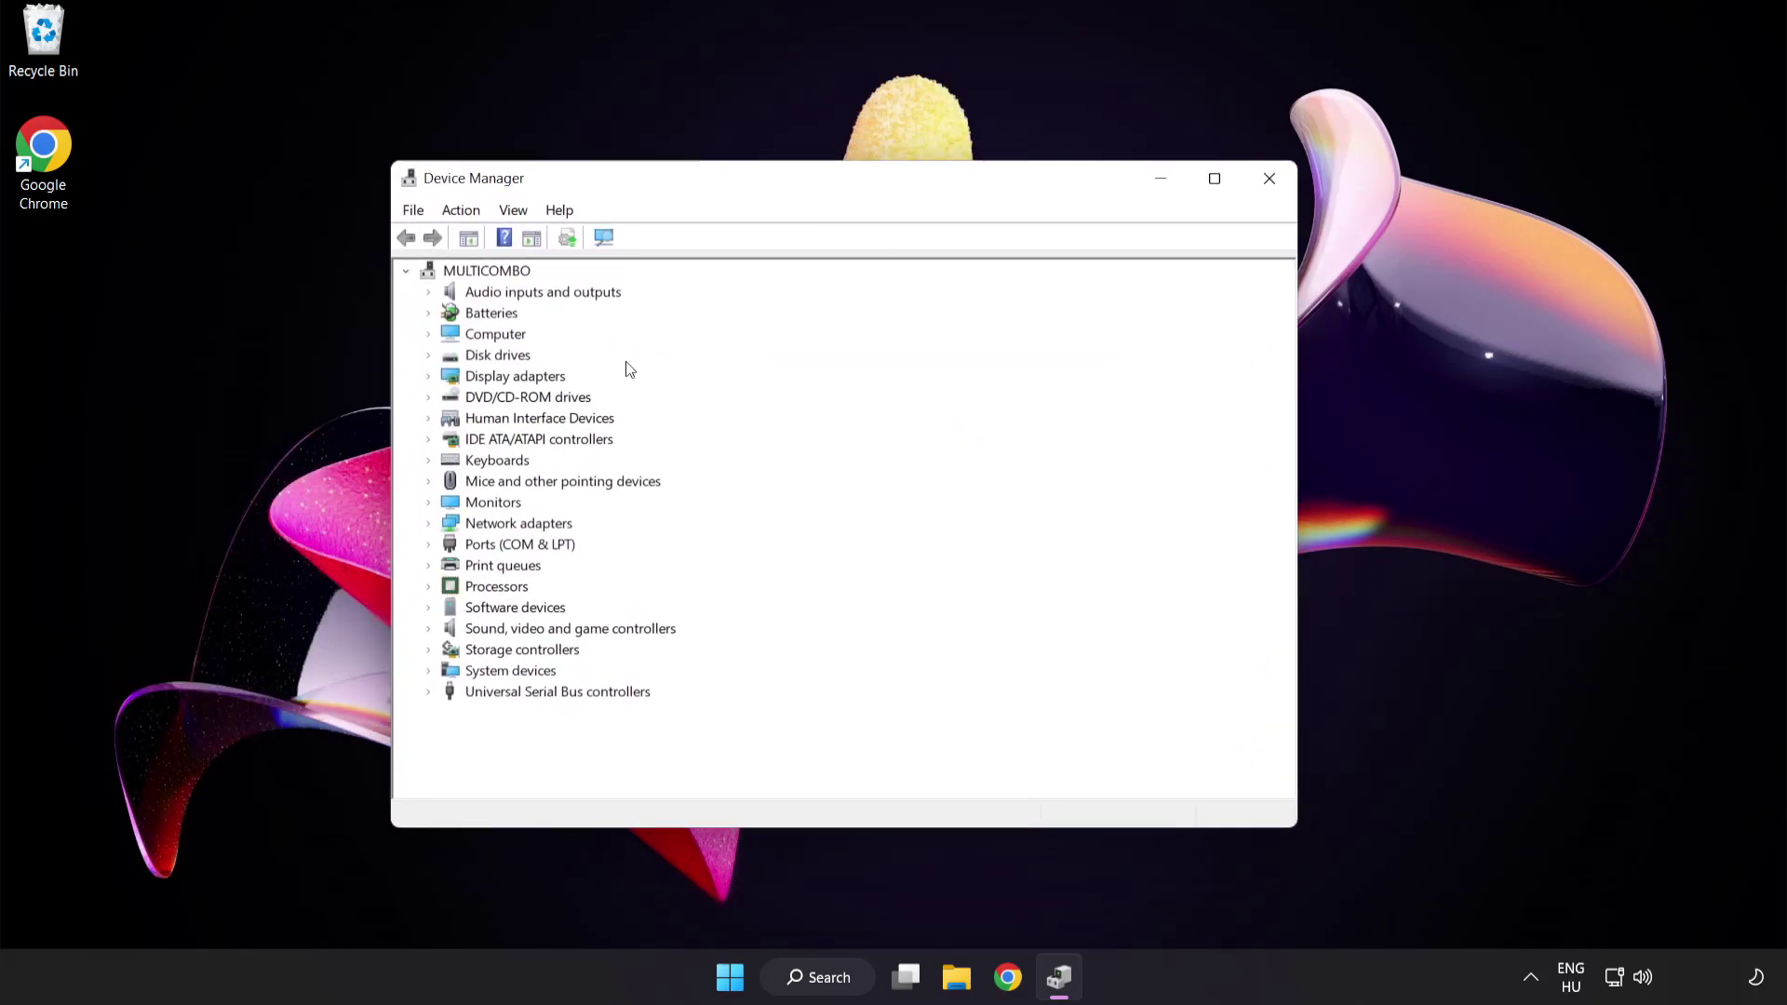
pyautogui.click(502, 381)
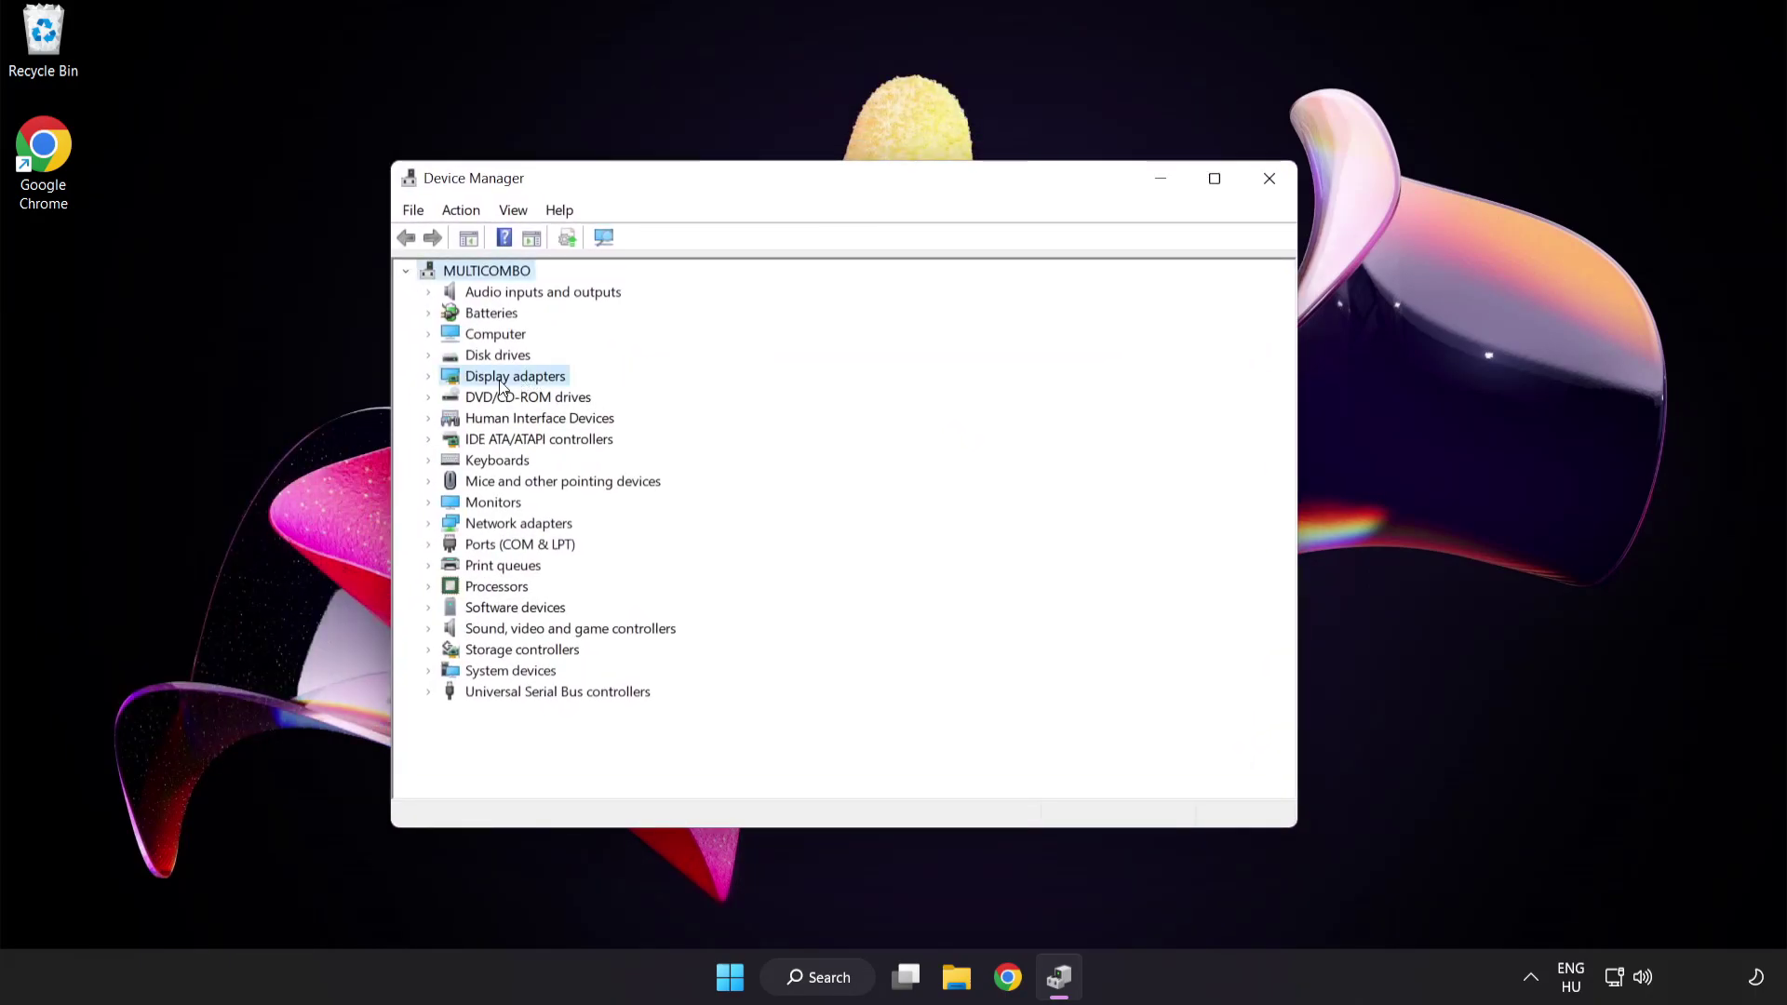
pyautogui.click(430, 376)
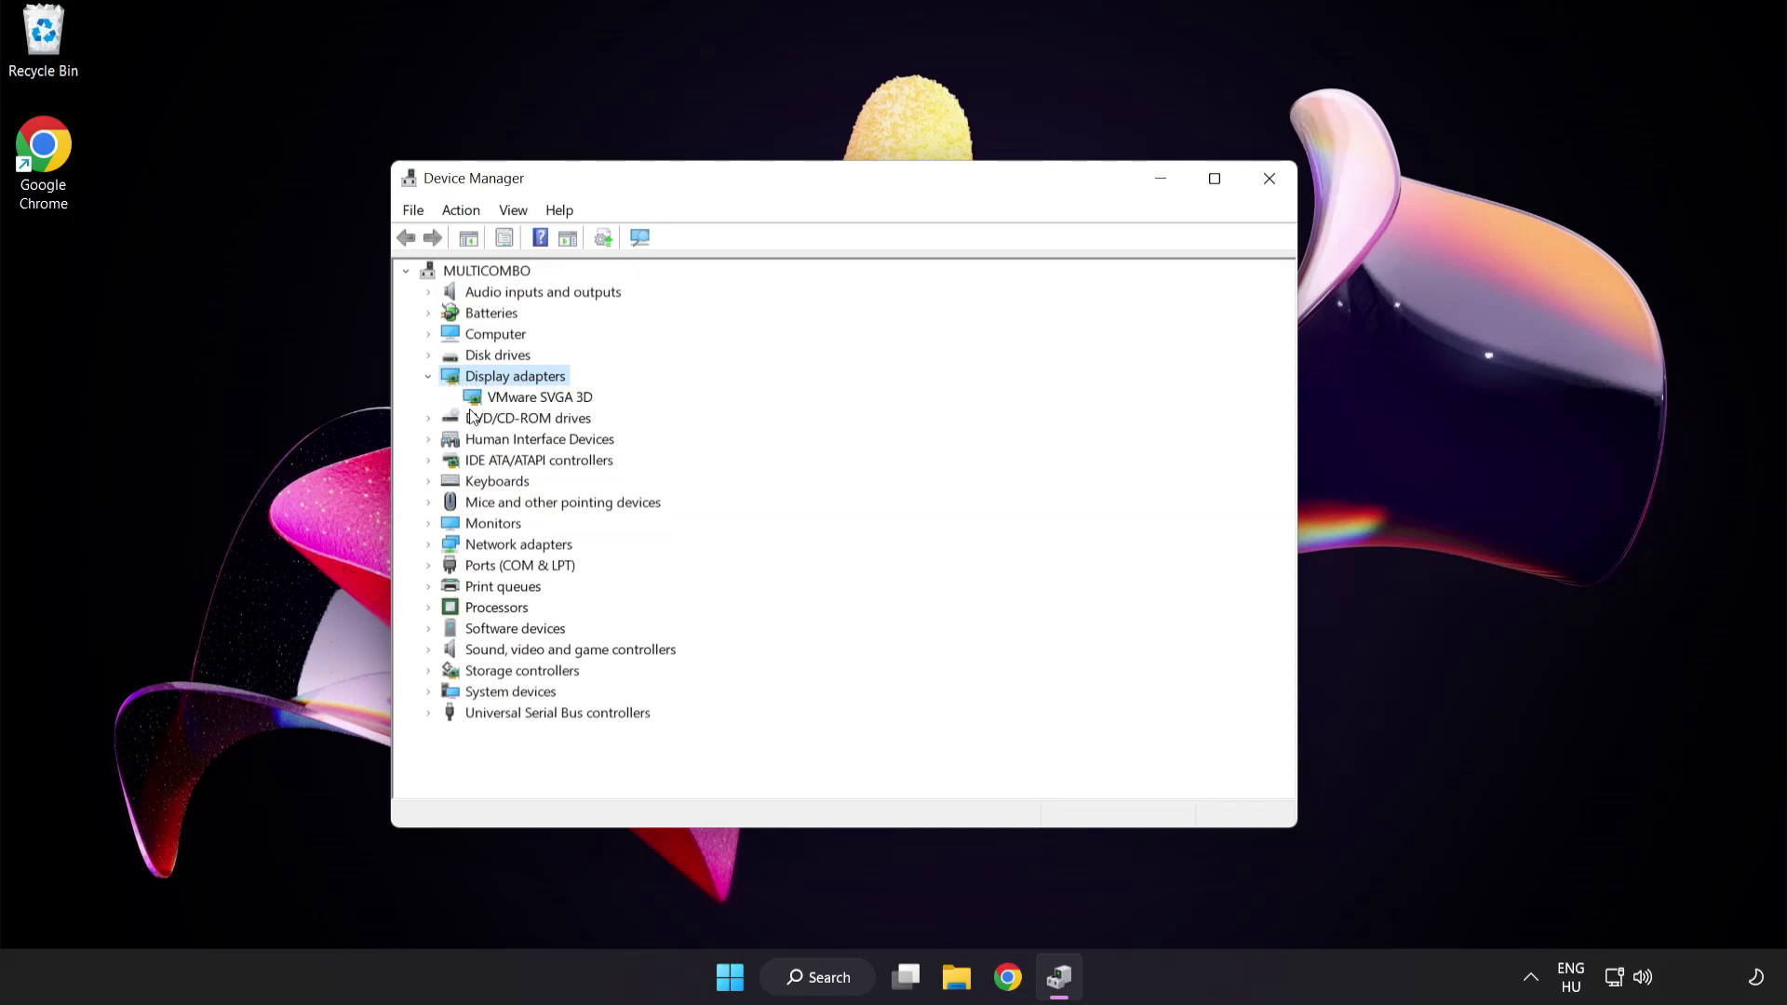
pyautogui.click(498, 398)
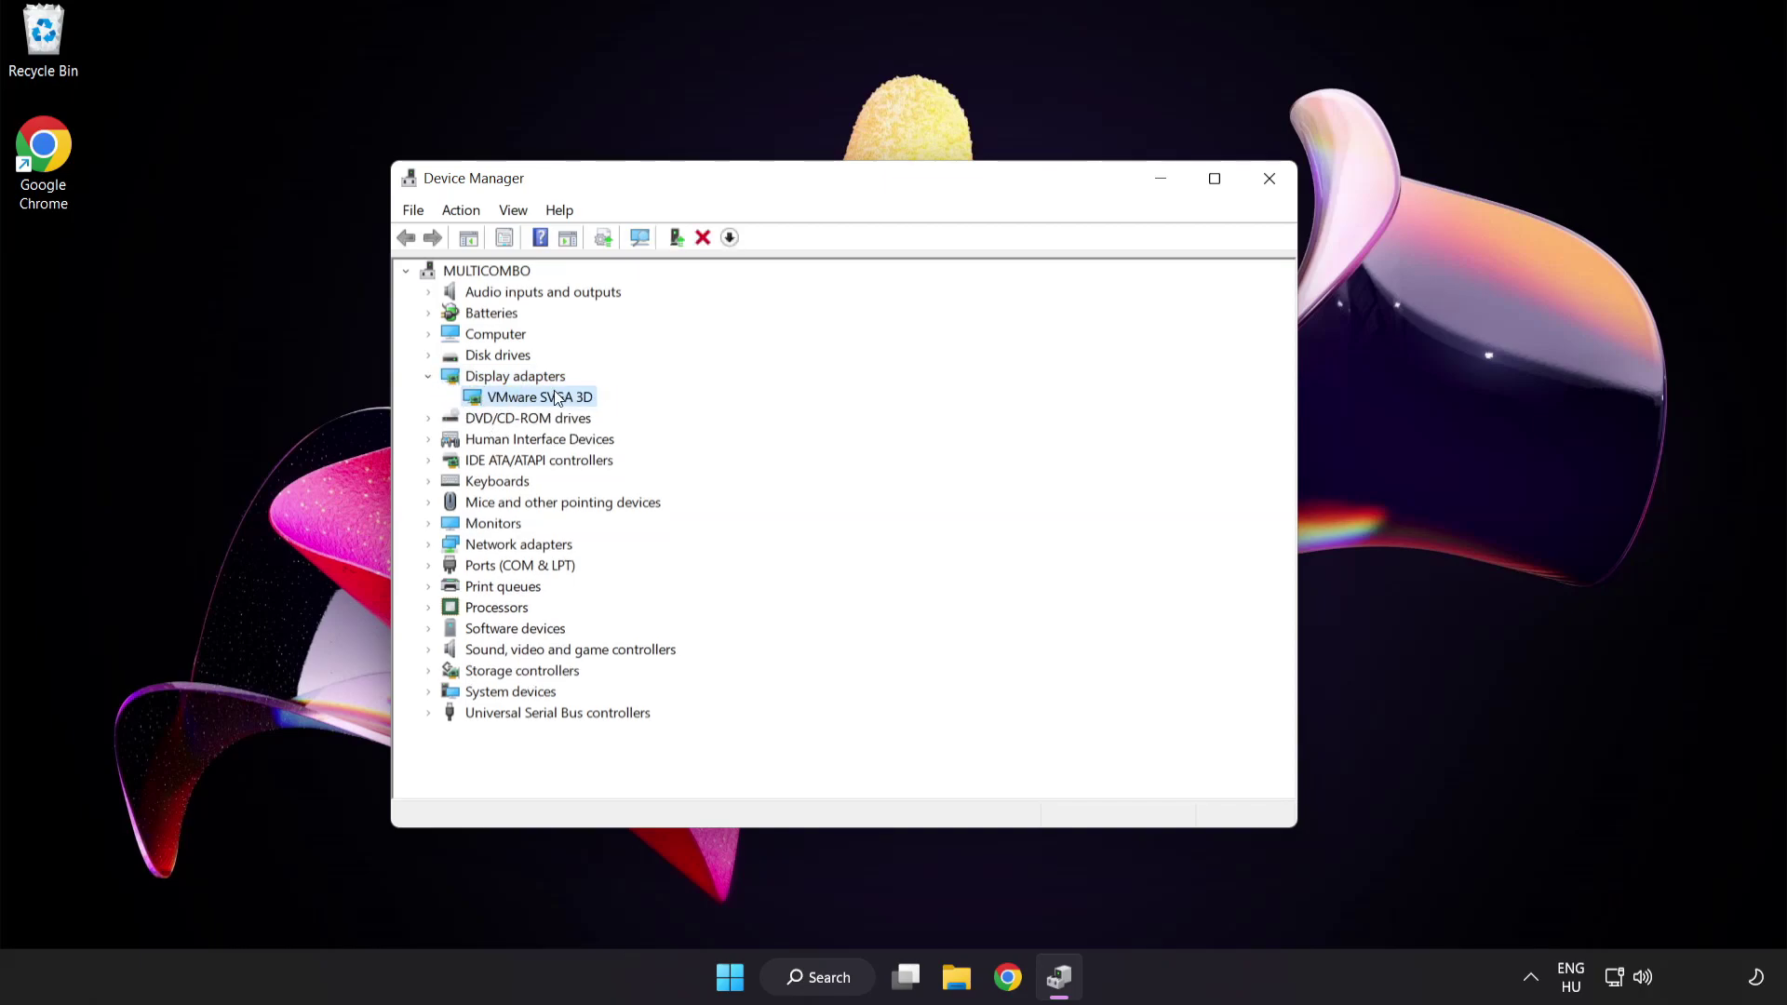
pyautogui.rightClick(525, 396)
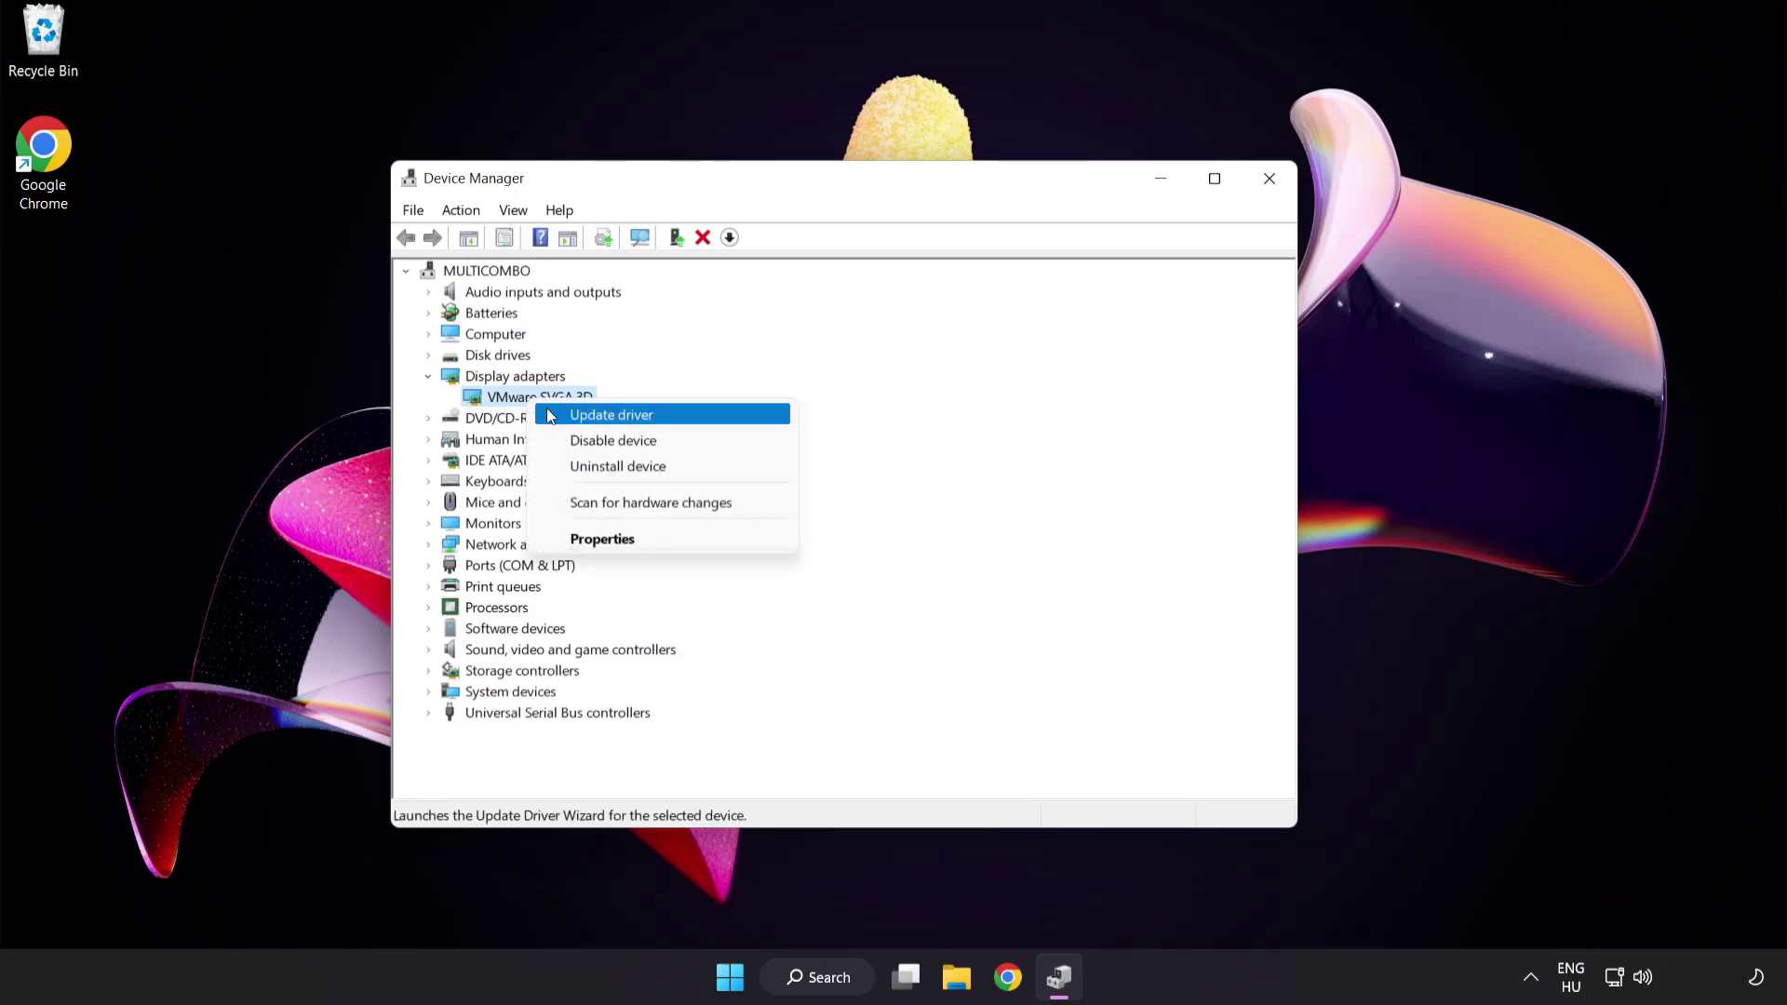
# Step: Run an automatic driver search for VMware SVGA 3D; the best driver is already installed
pyautogui.click(696, 420)
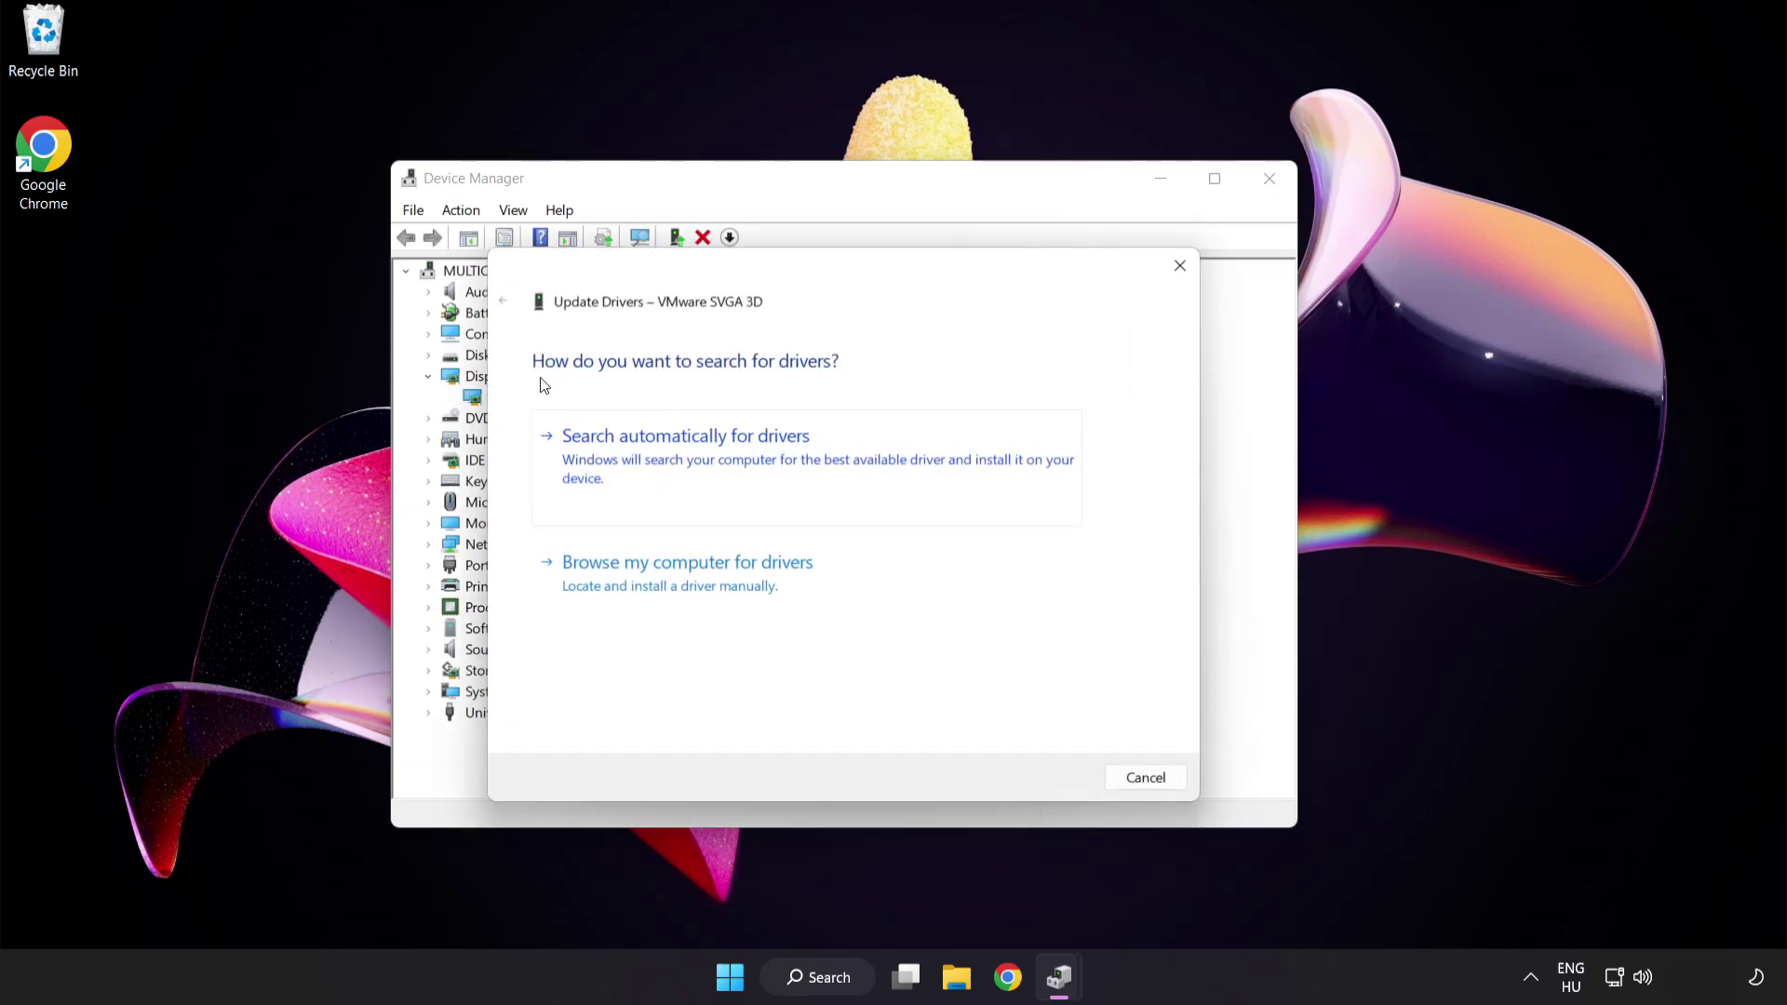
pyautogui.click(780, 463)
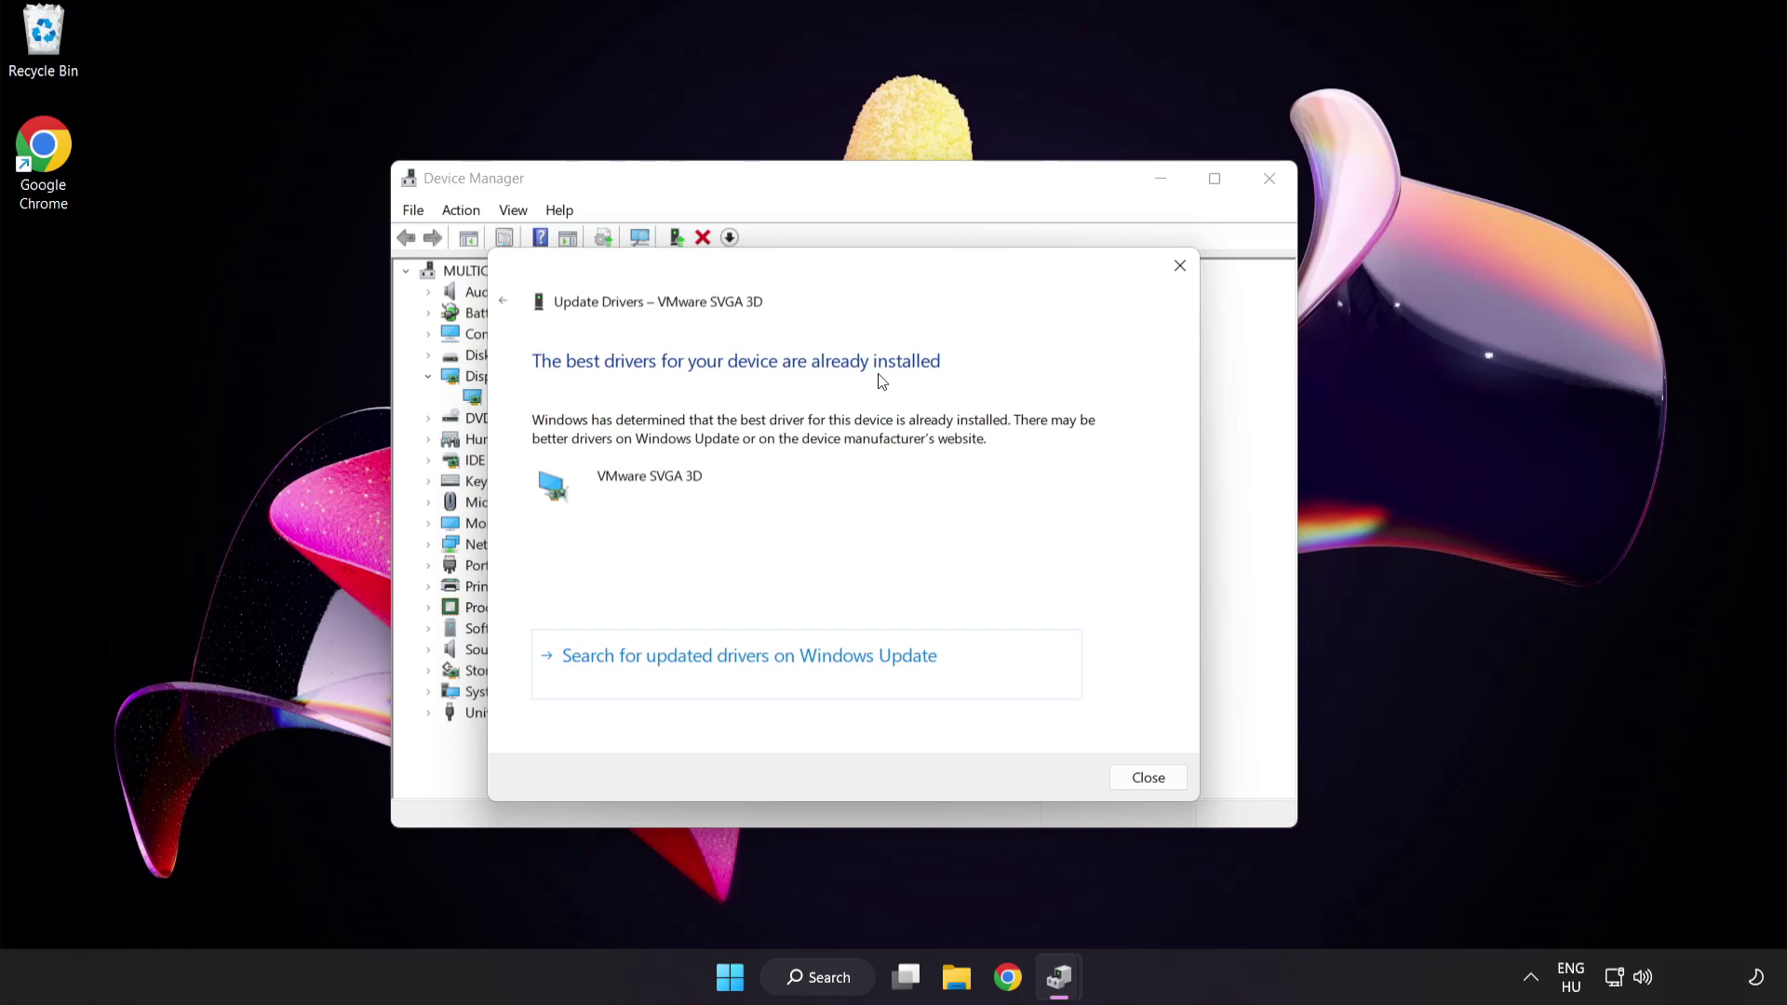
pyautogui.click(1147, 782)
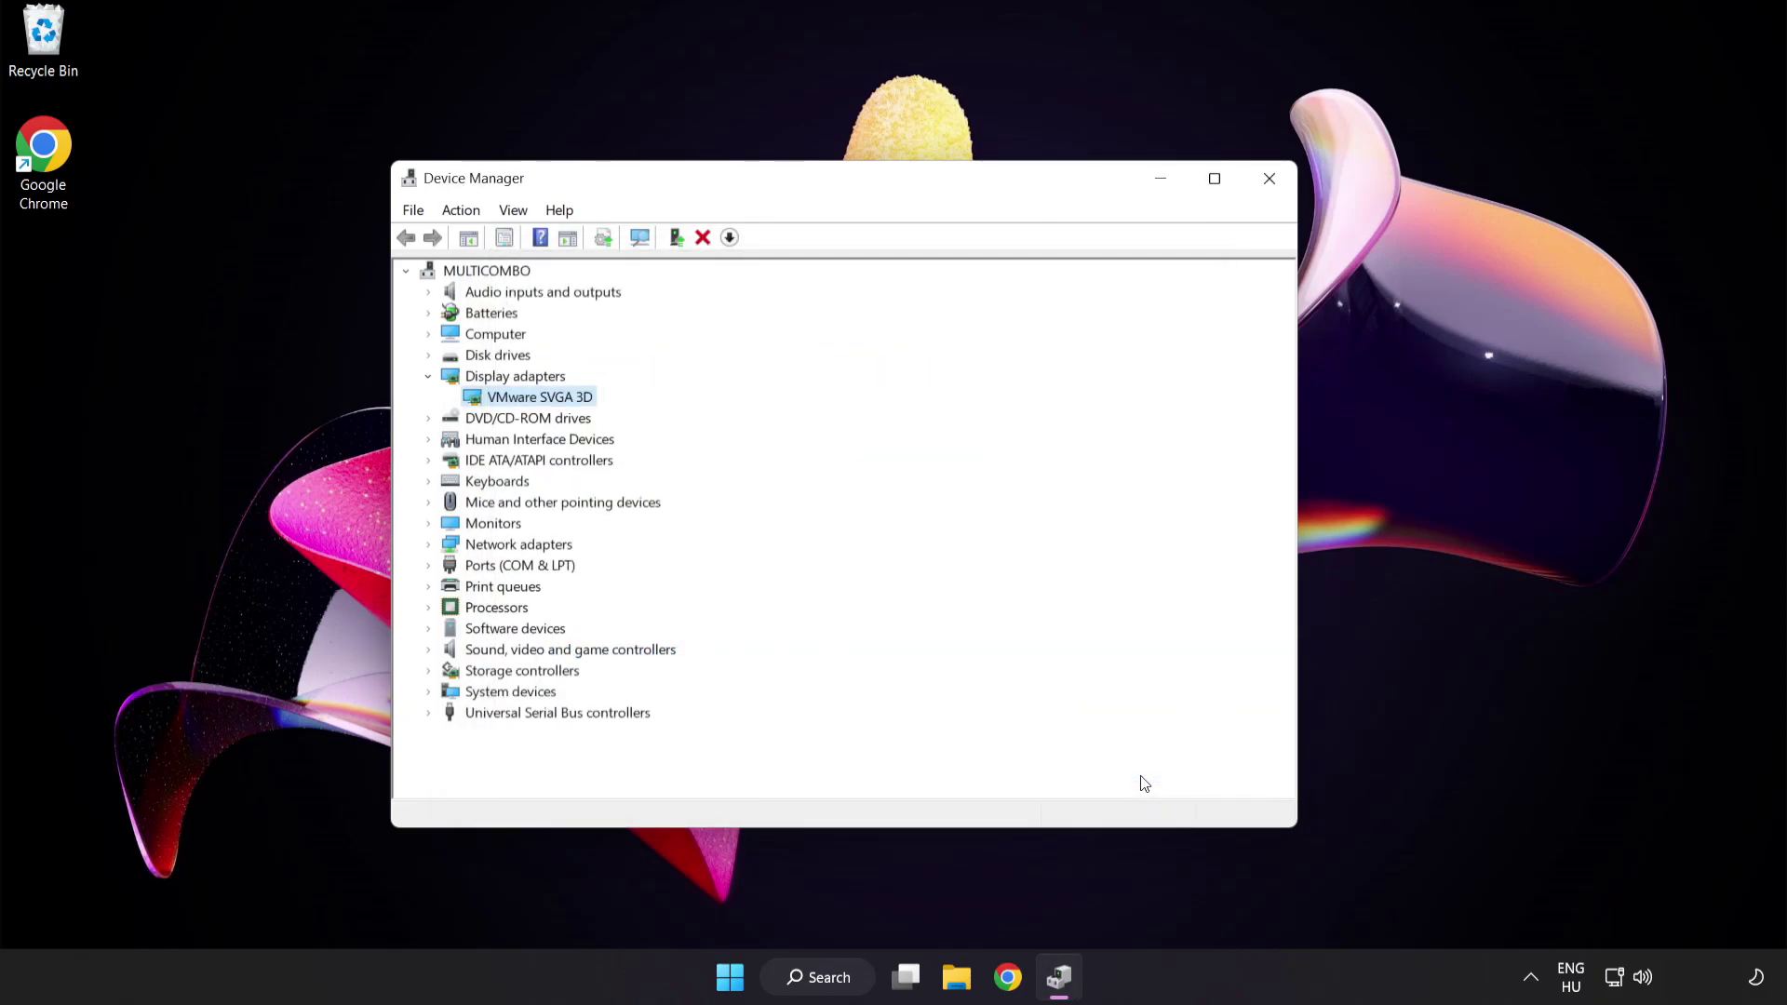
# Step: Close Device Manager, then check Windows Update for updates; the system is up to date
pyautogui.click(1268, 180)
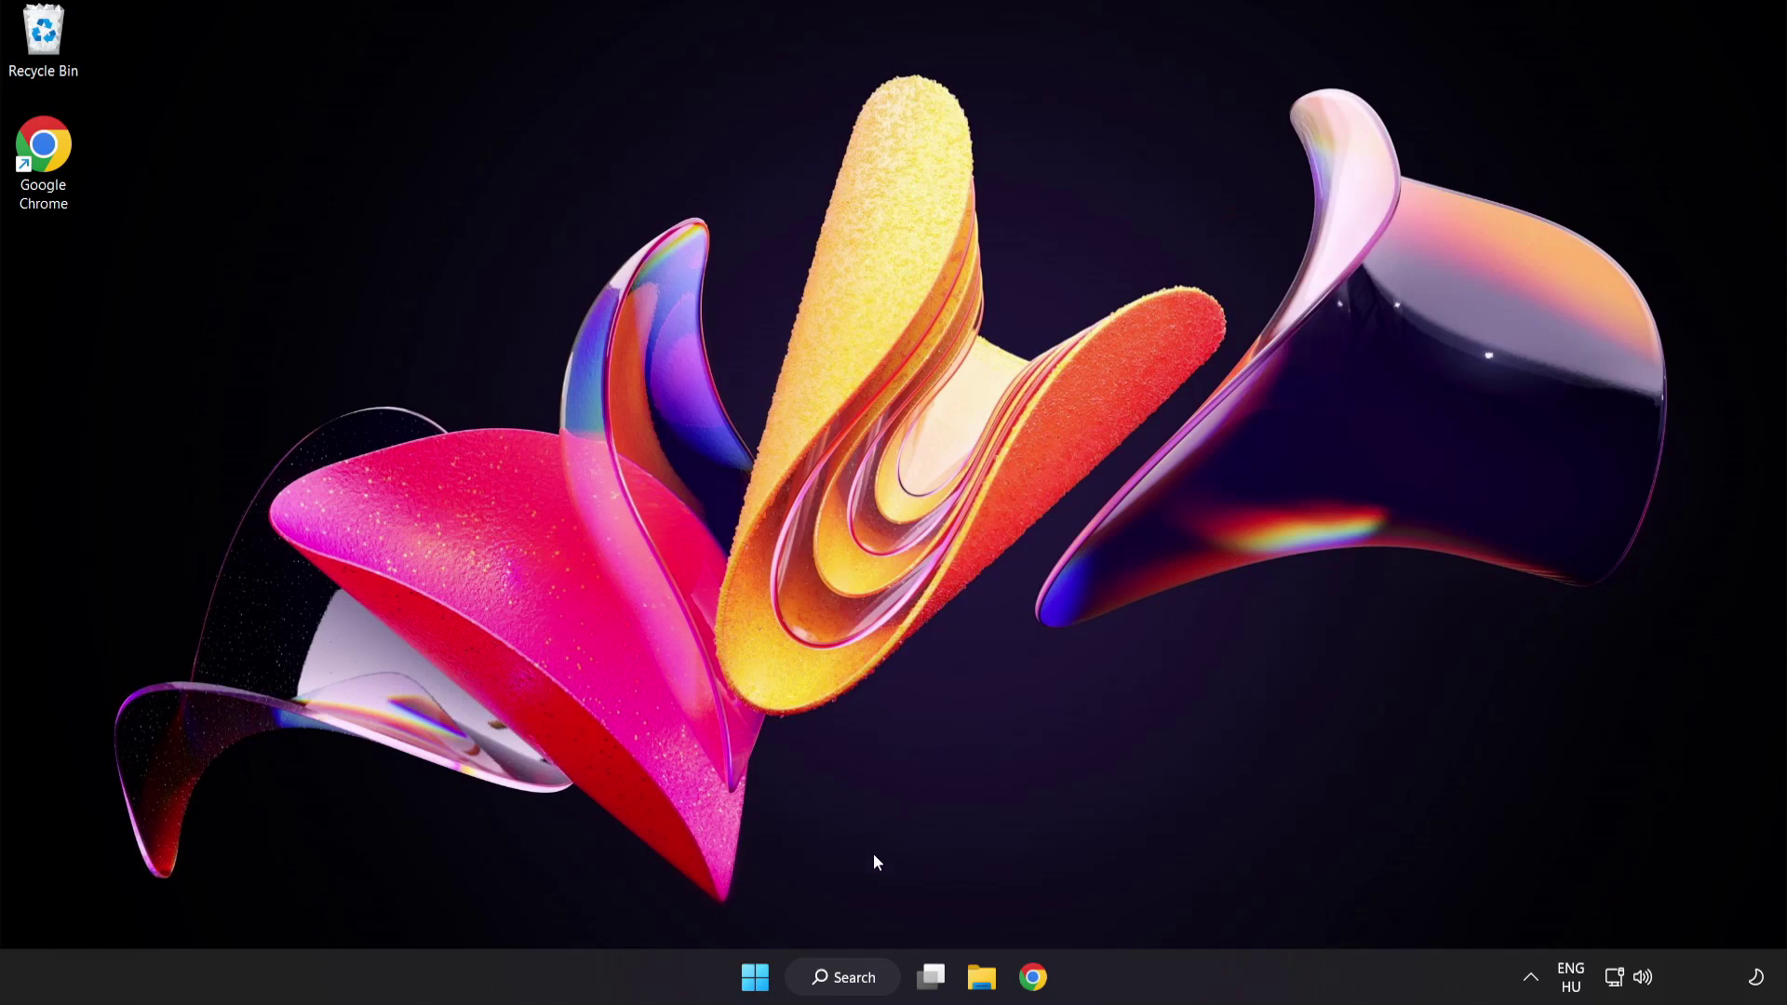
pyautogui.click(833, 980)
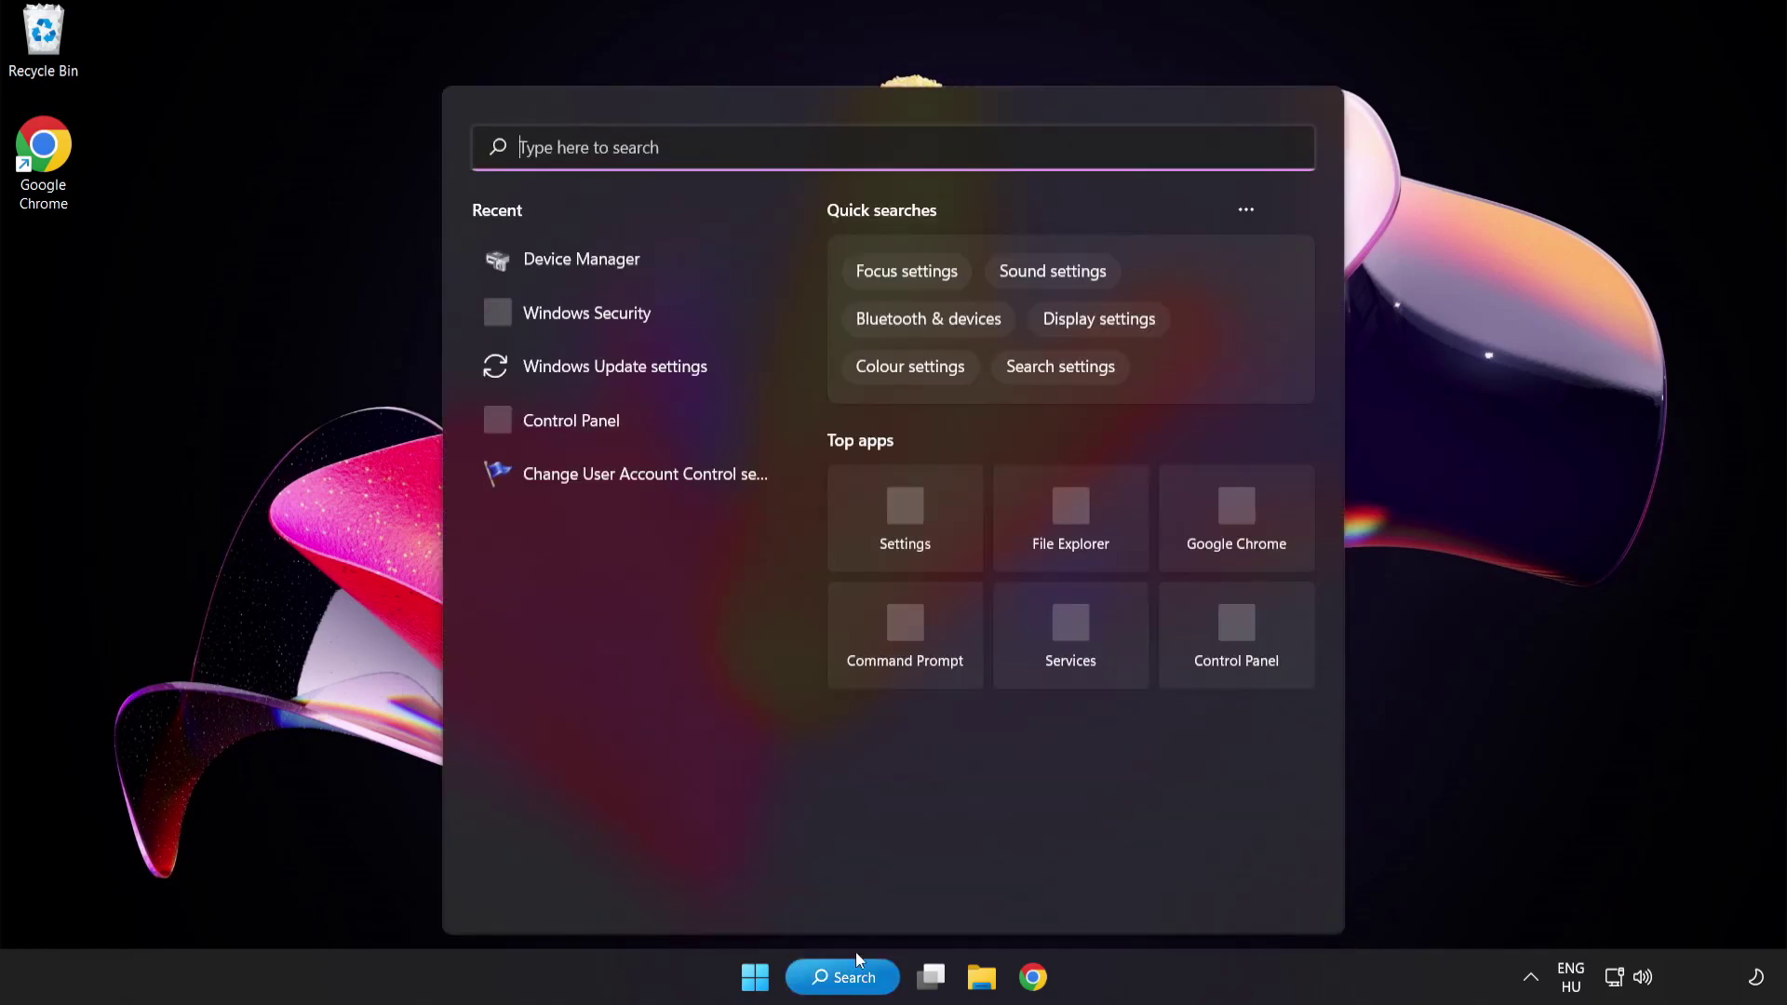
pyautogui.write('update')
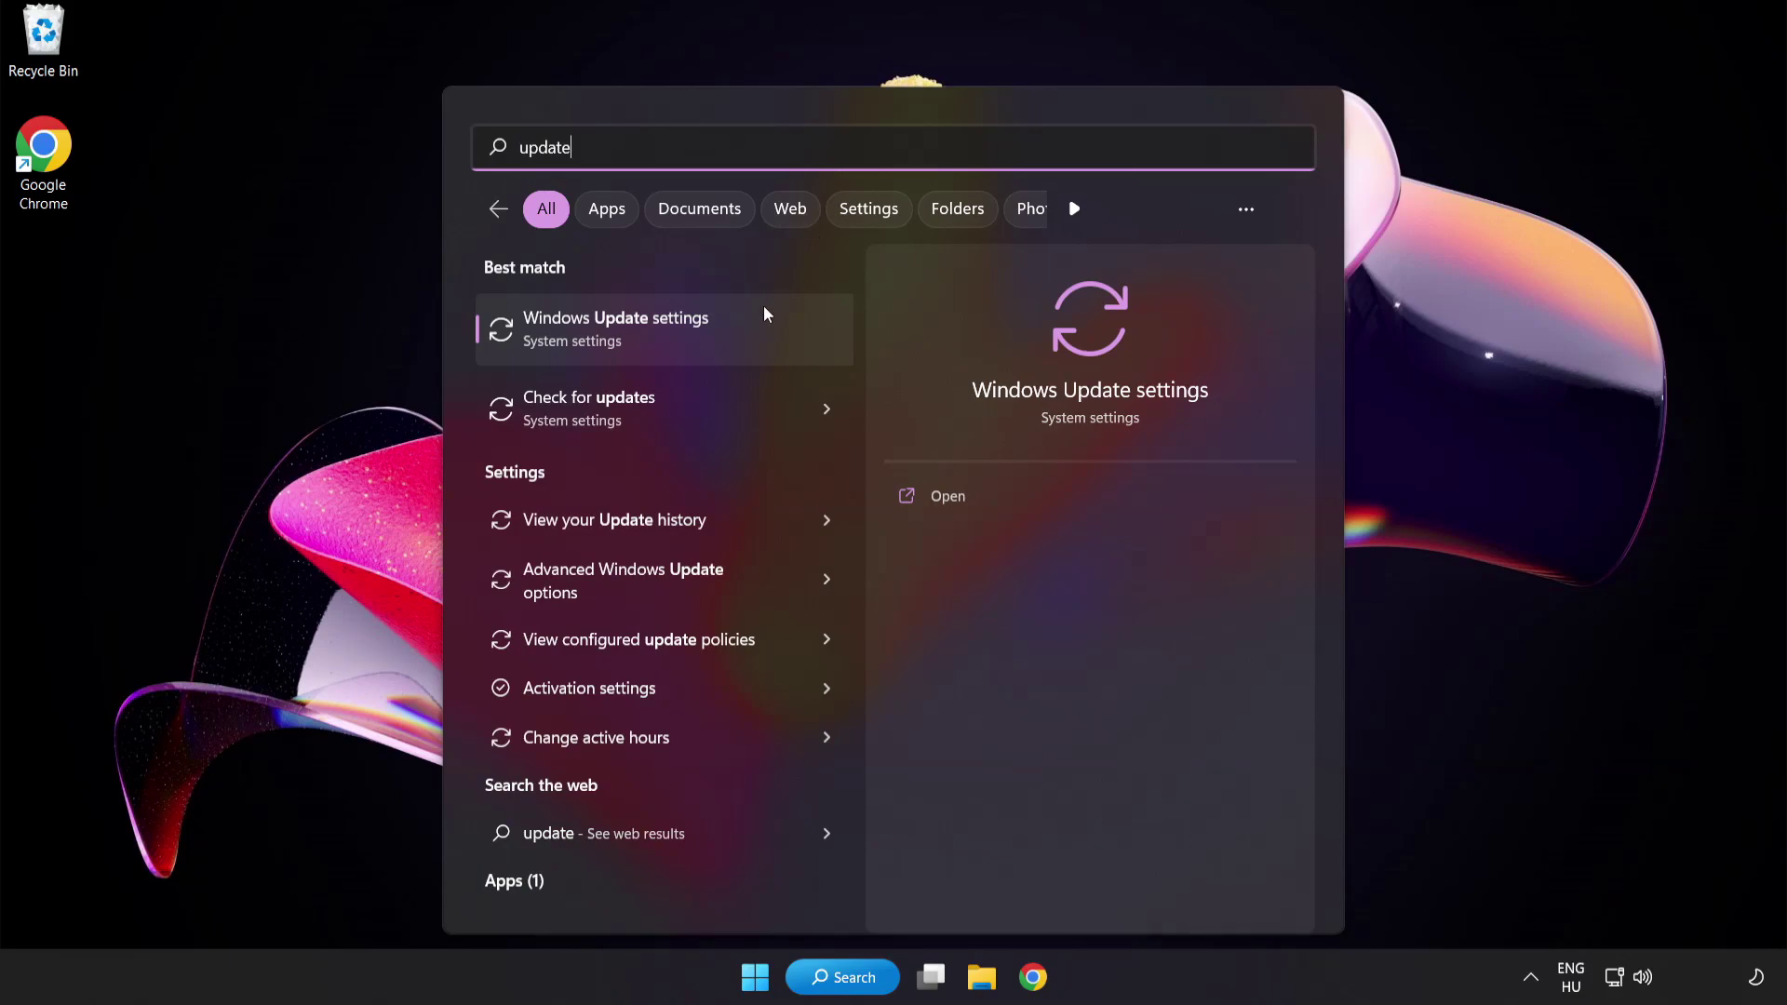
pyautogui.click(684, 343)
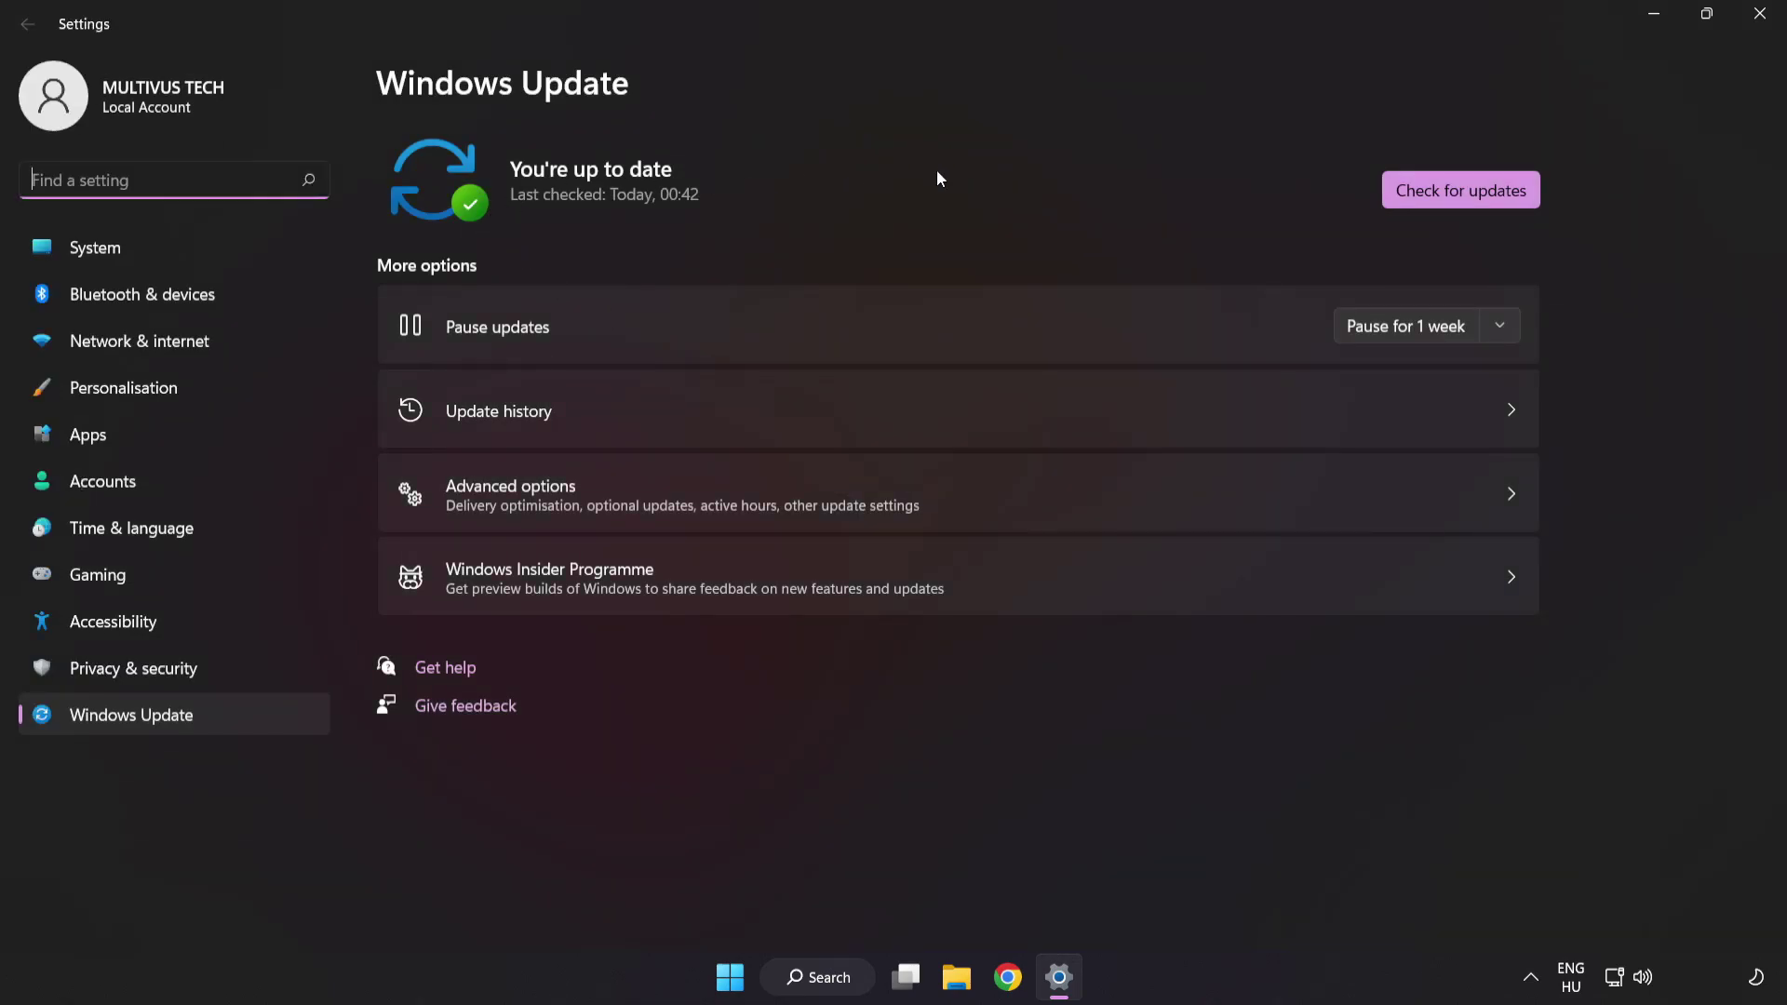
pyautogui.click(1456, 203)
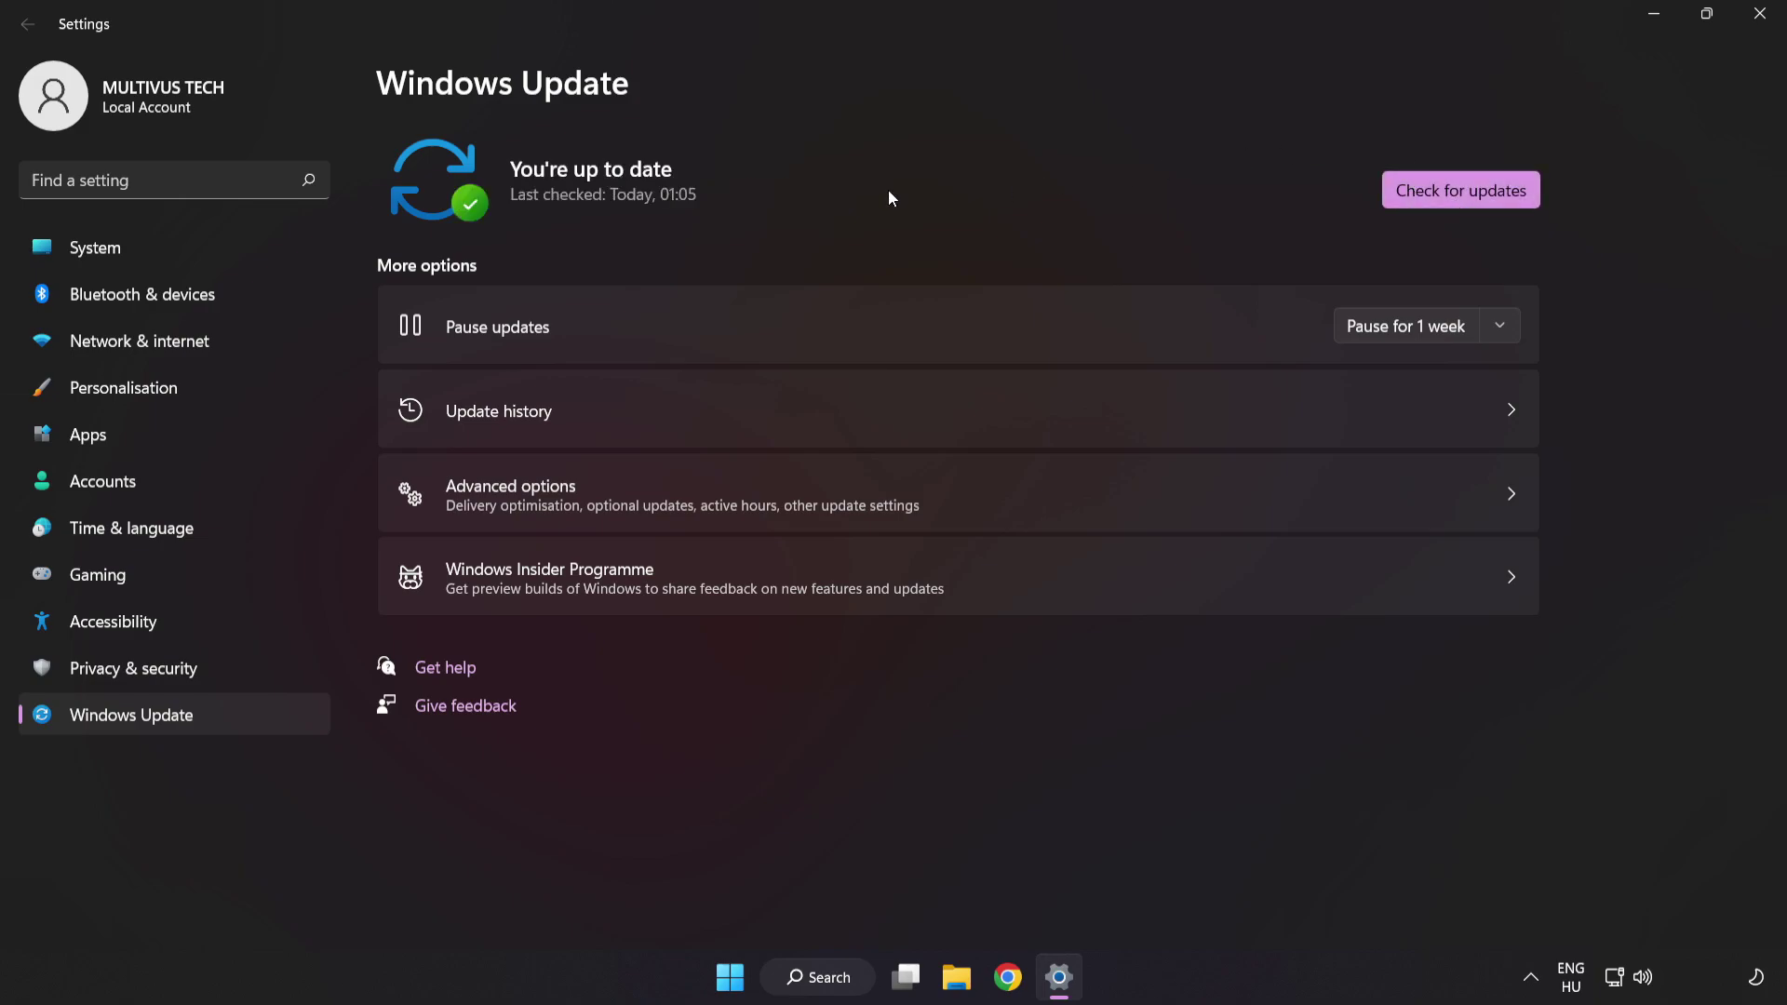
# Step: Close Settings, go to Steam's LIBRARY and right-click the game under Favorites
pyautogui.click(1757, 15)
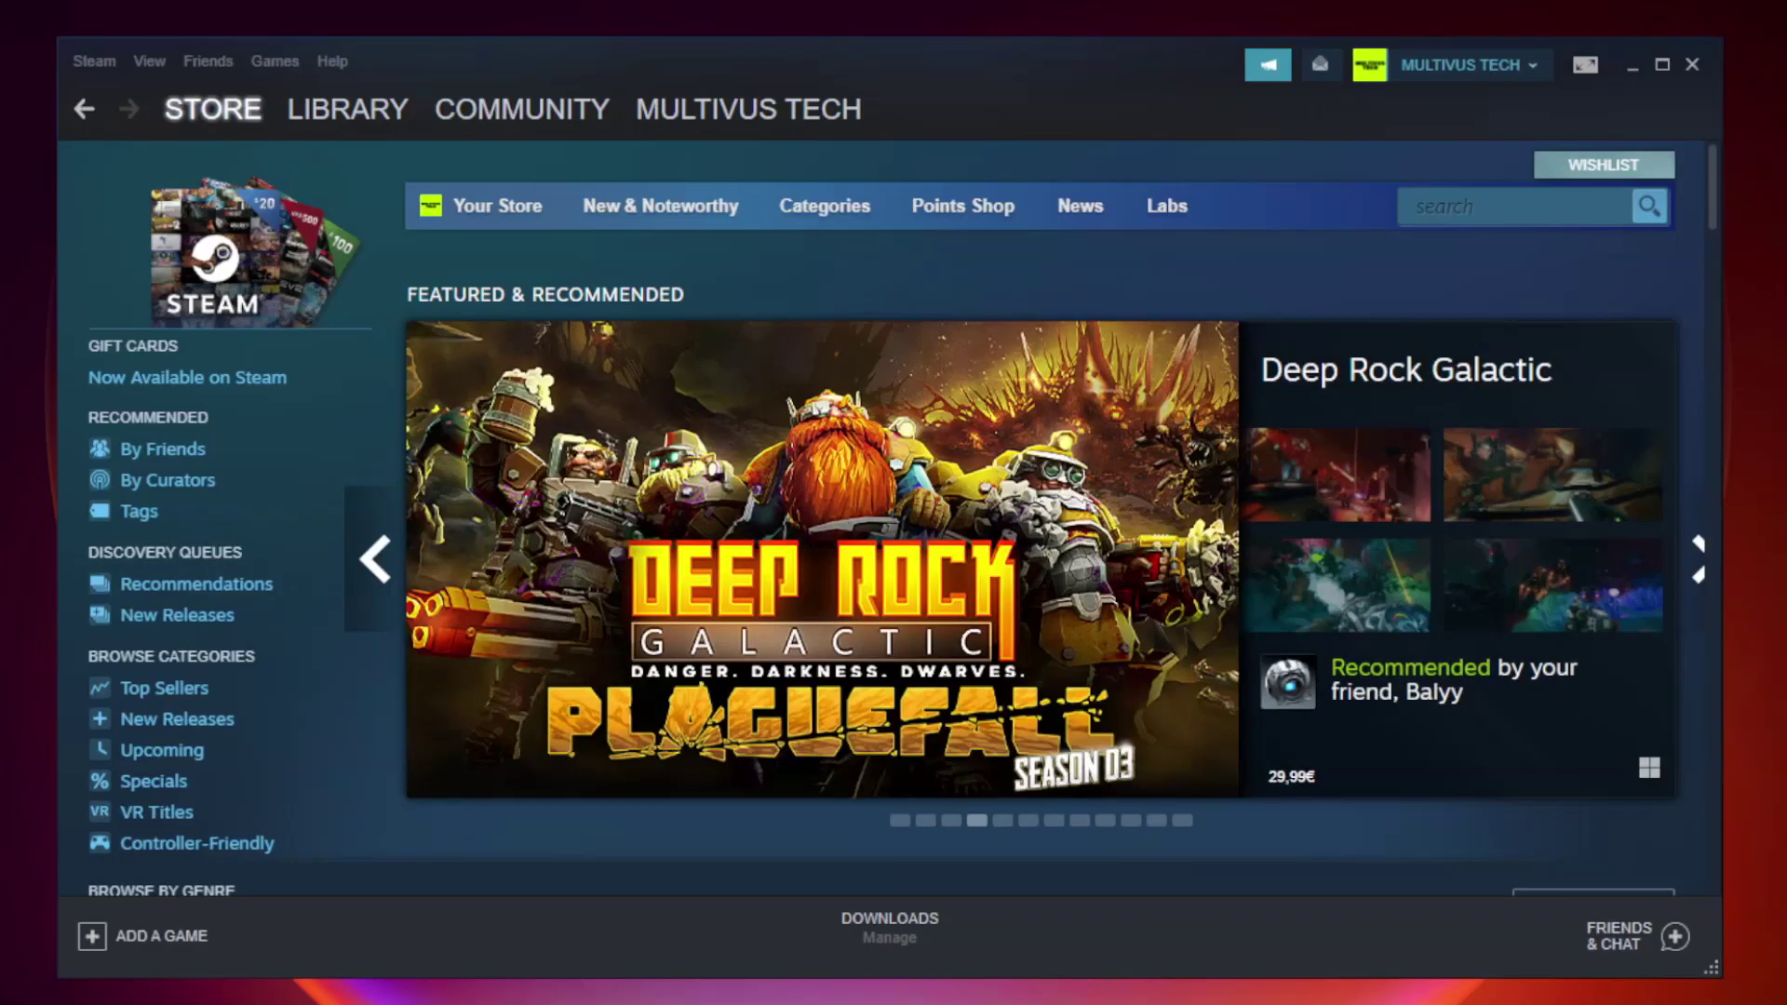
pyautogui.moveTo(363, 117)
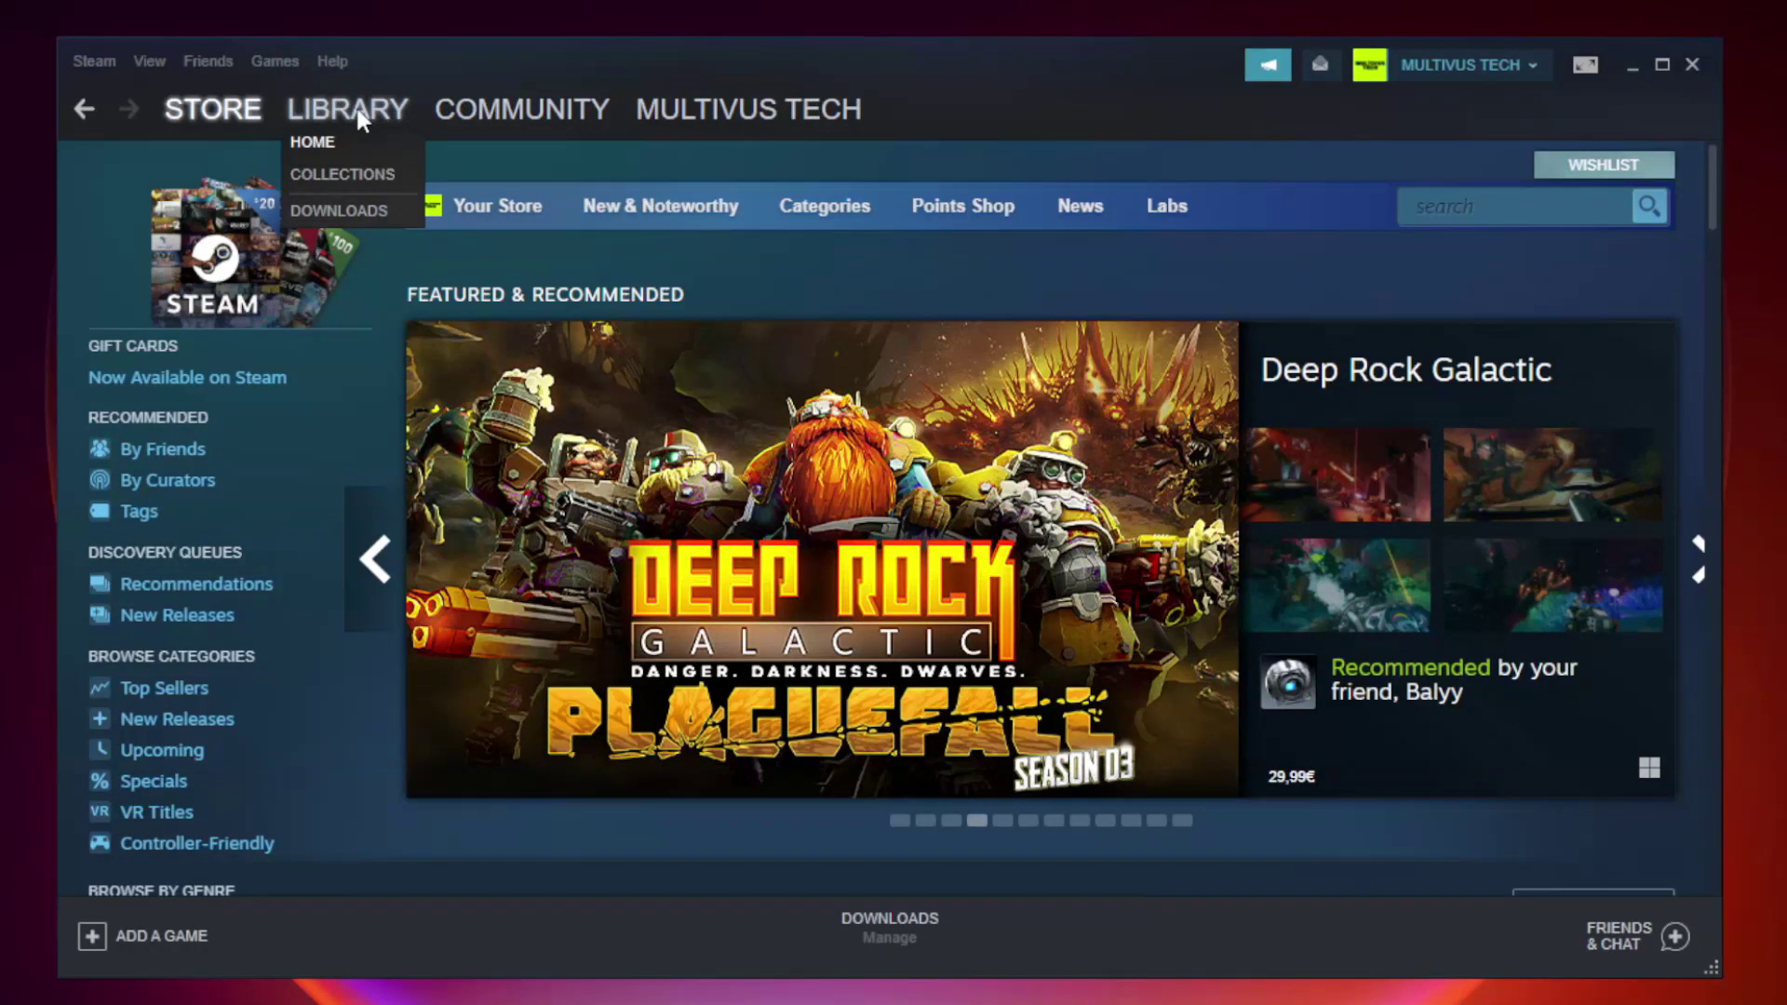
pyautogui.click(363, 118)
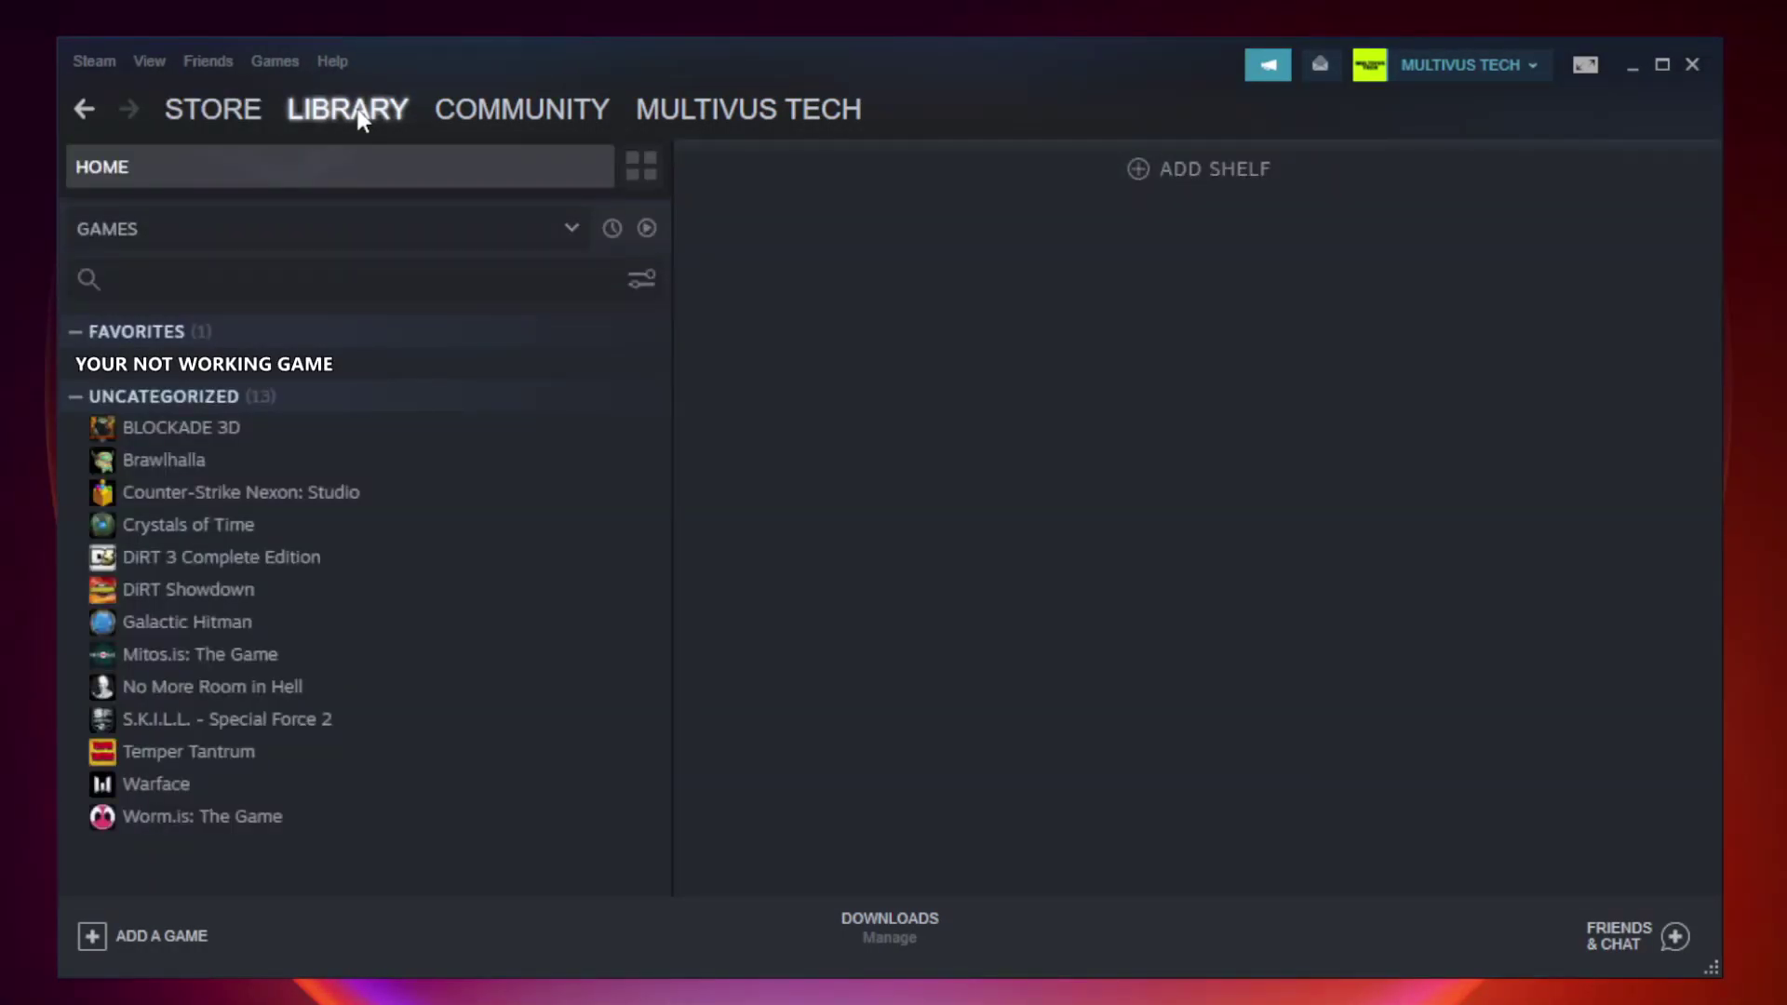
pyautogui.rightClick(386, 370)
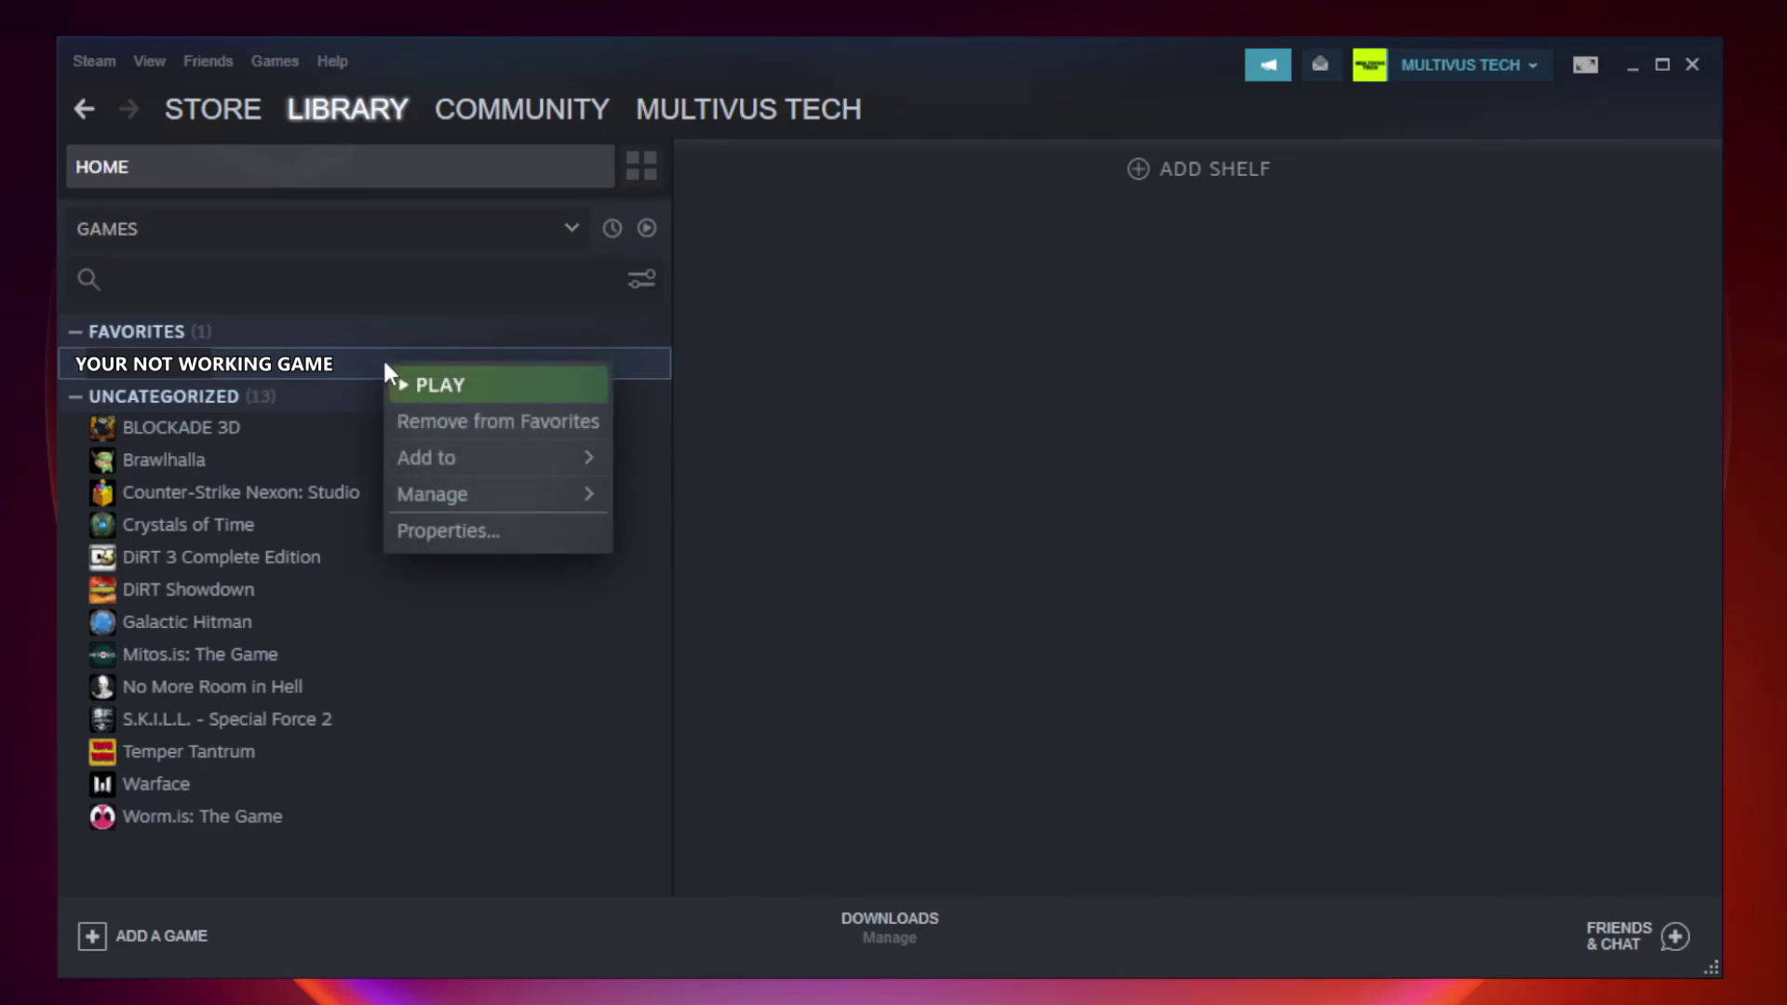
# Step: Verify the game's file integrity under Properties > Local Files, validating all 9192 files
pyautogui.click(493, 534)
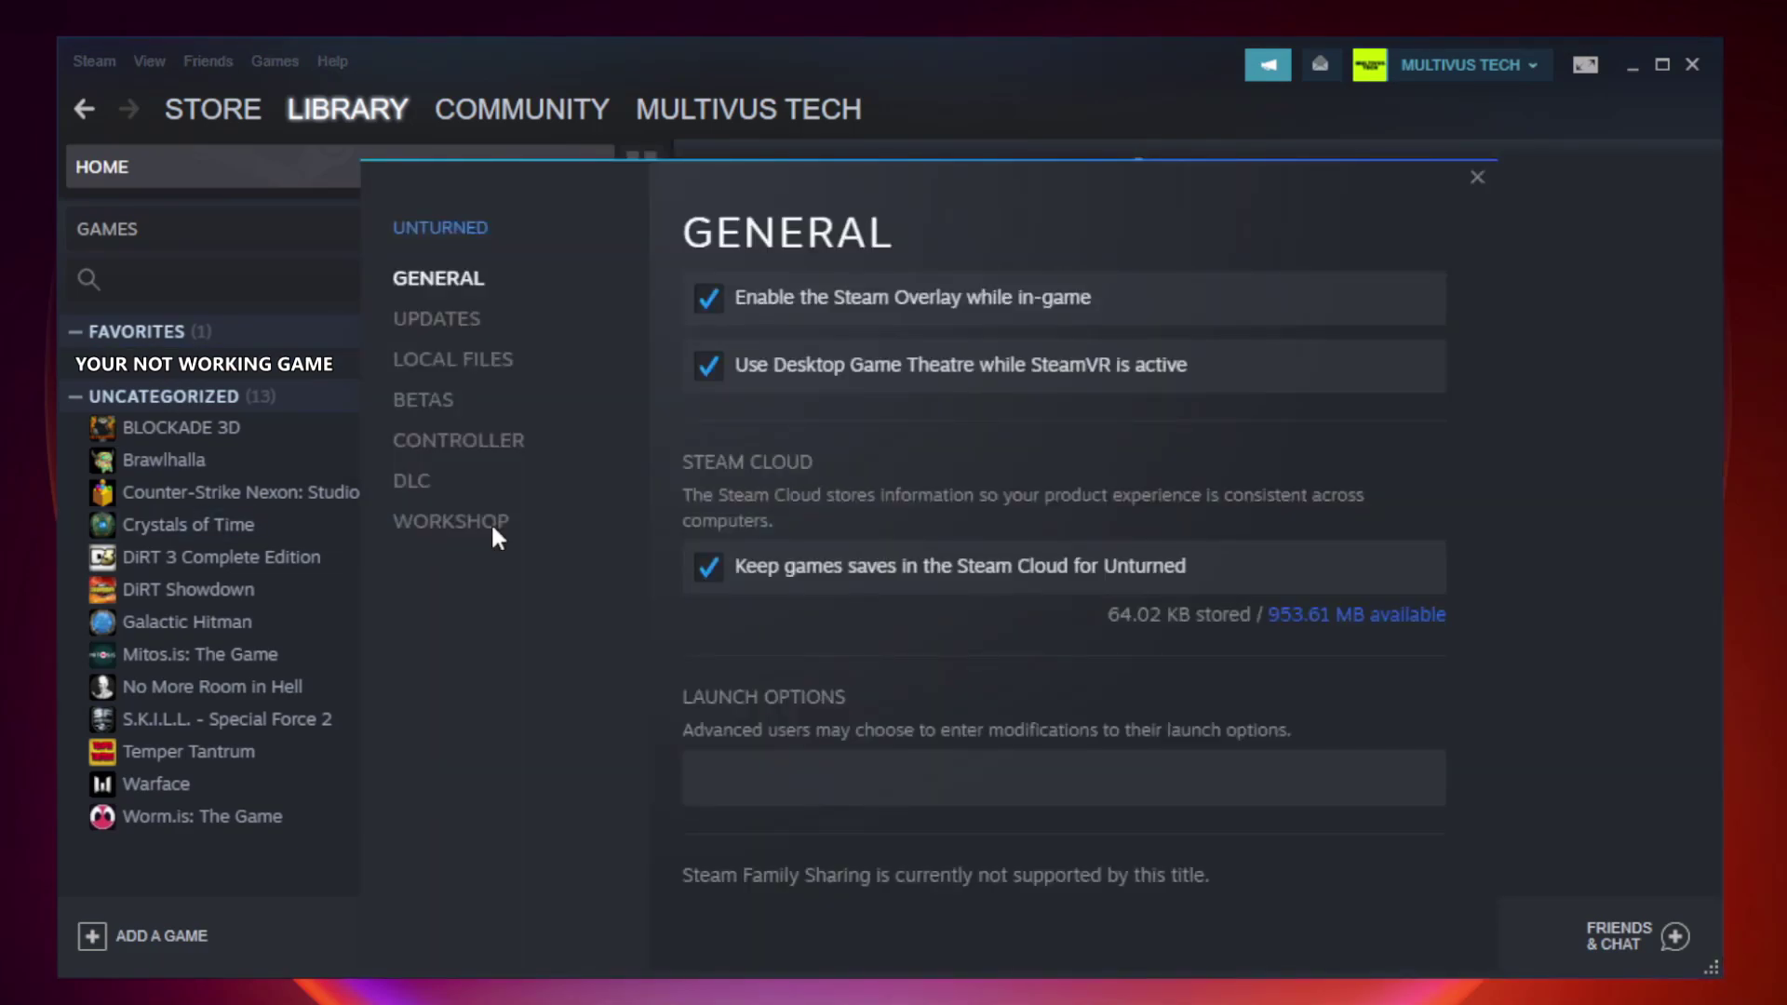
pyautogui.click(477, 372)
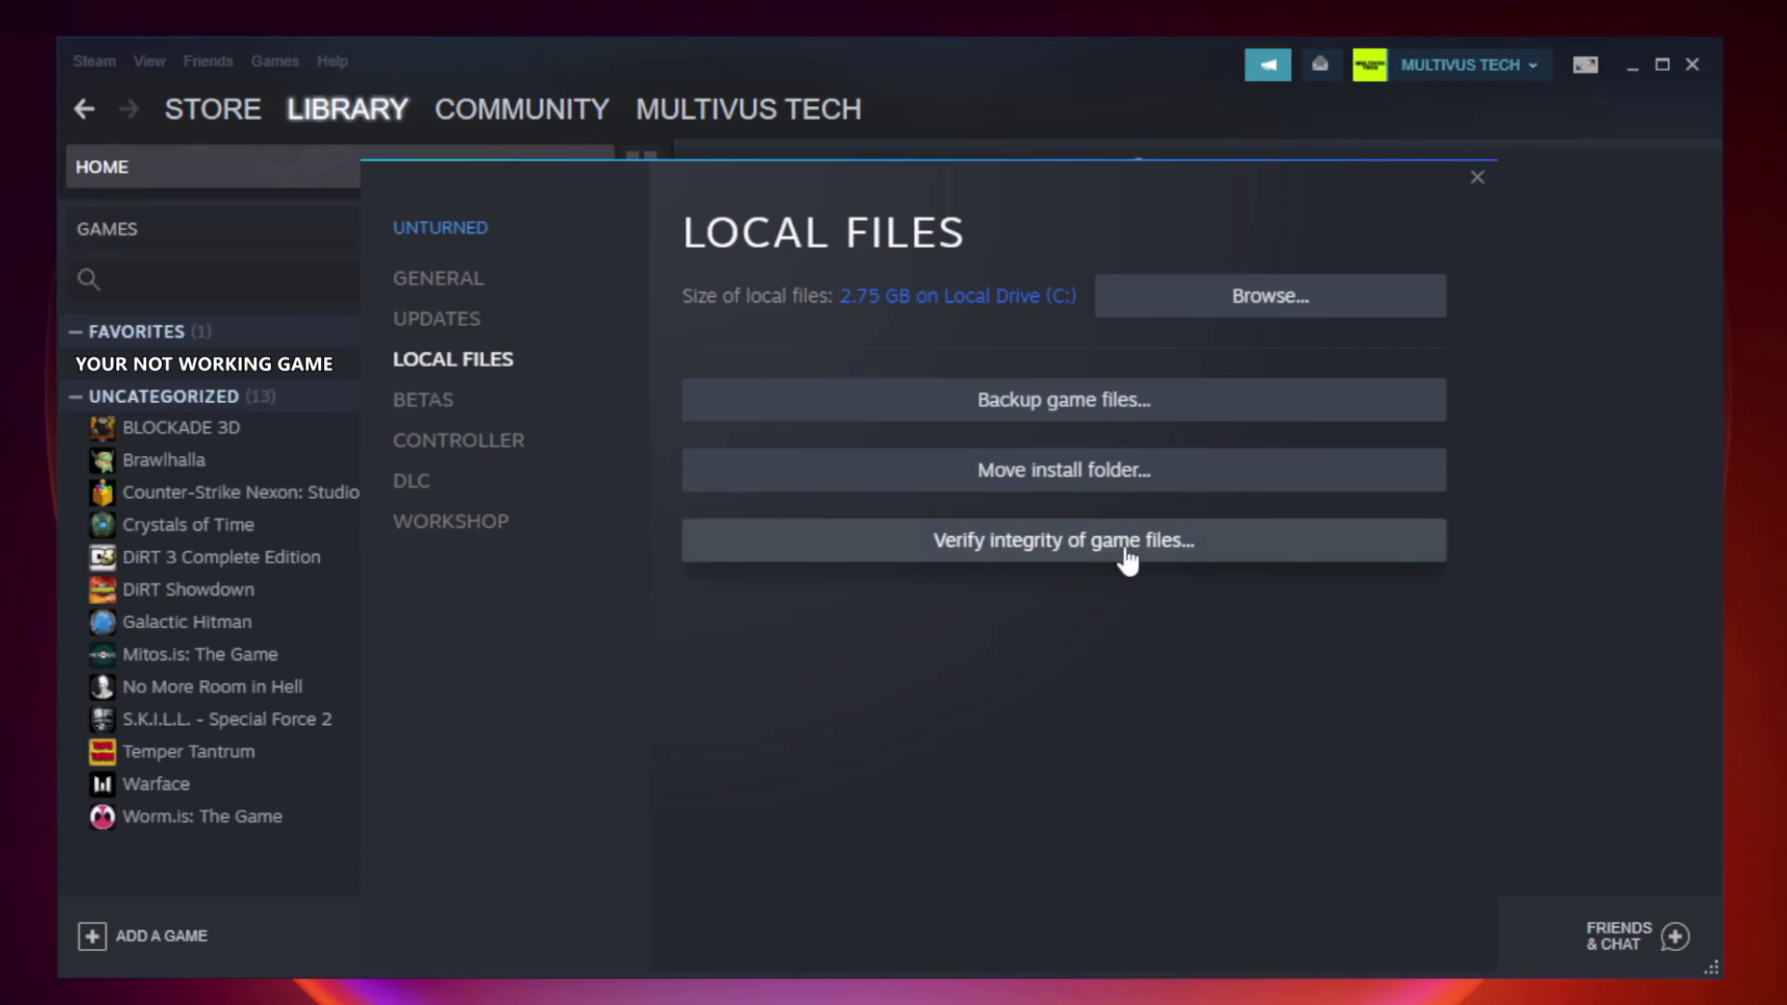
pyautogui.click(1081, 554)
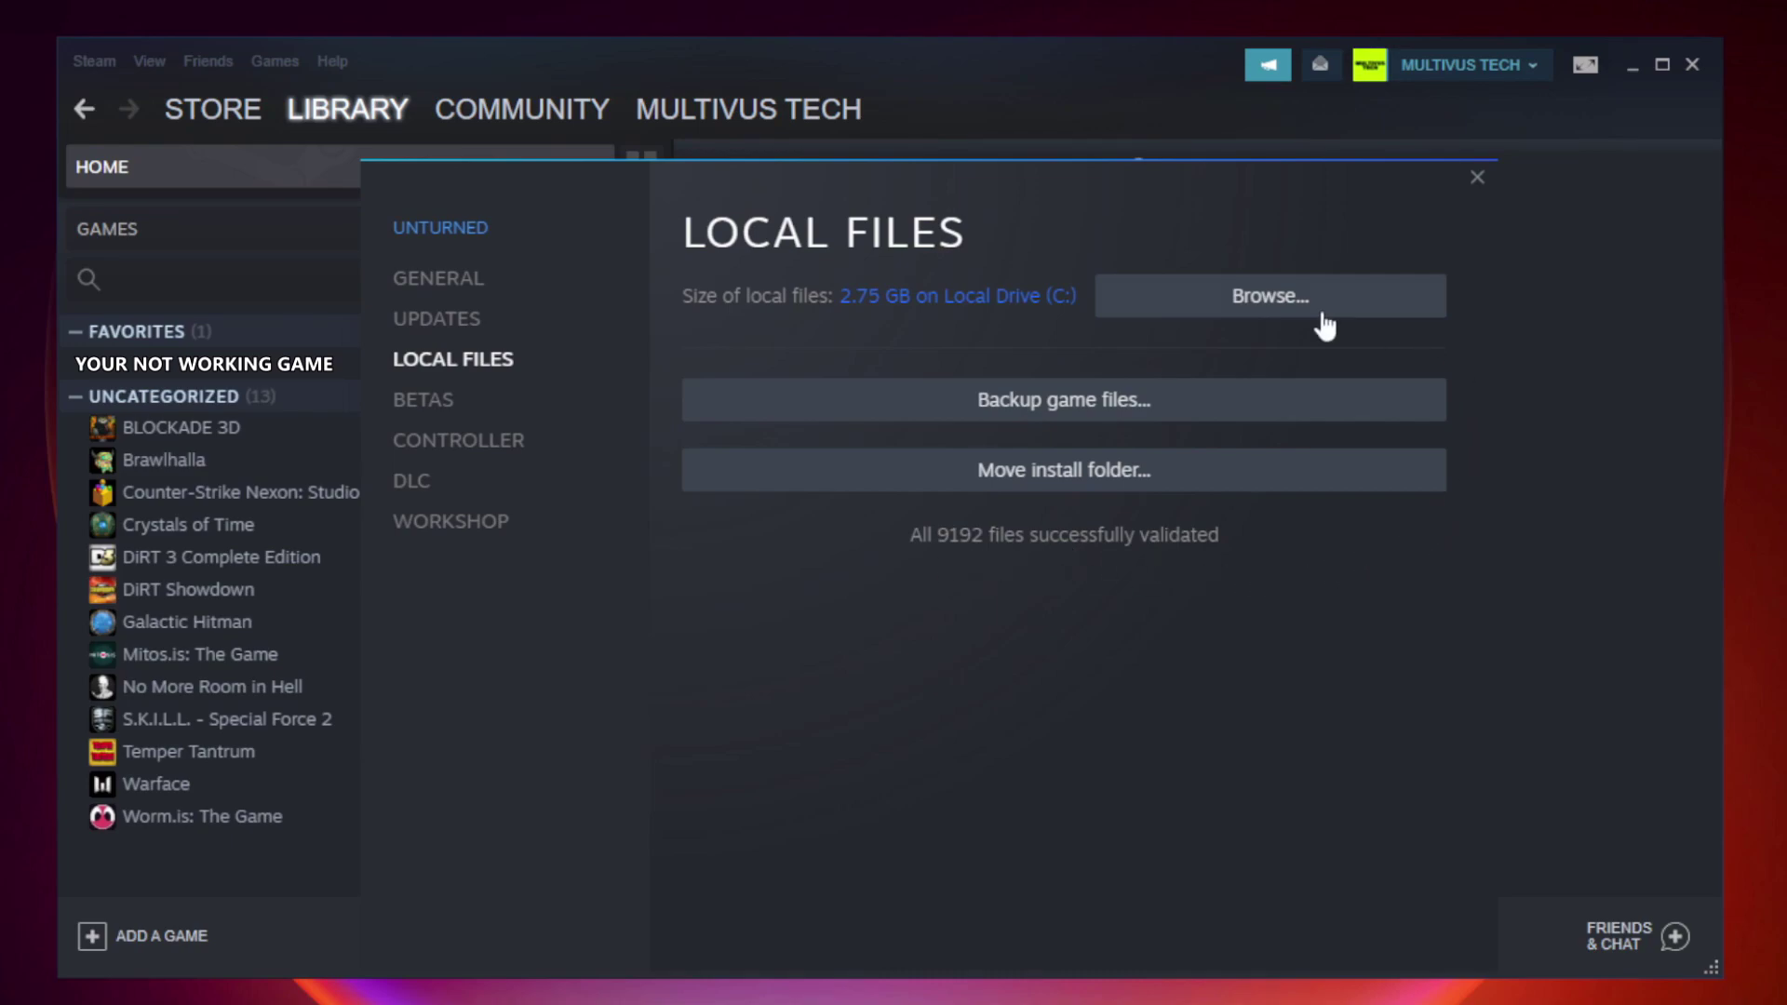
# Step: Browse to the game's install folder and right-click the YOUR NOT WORKING GAME shortcut
pyautogui.click(1275, 315)
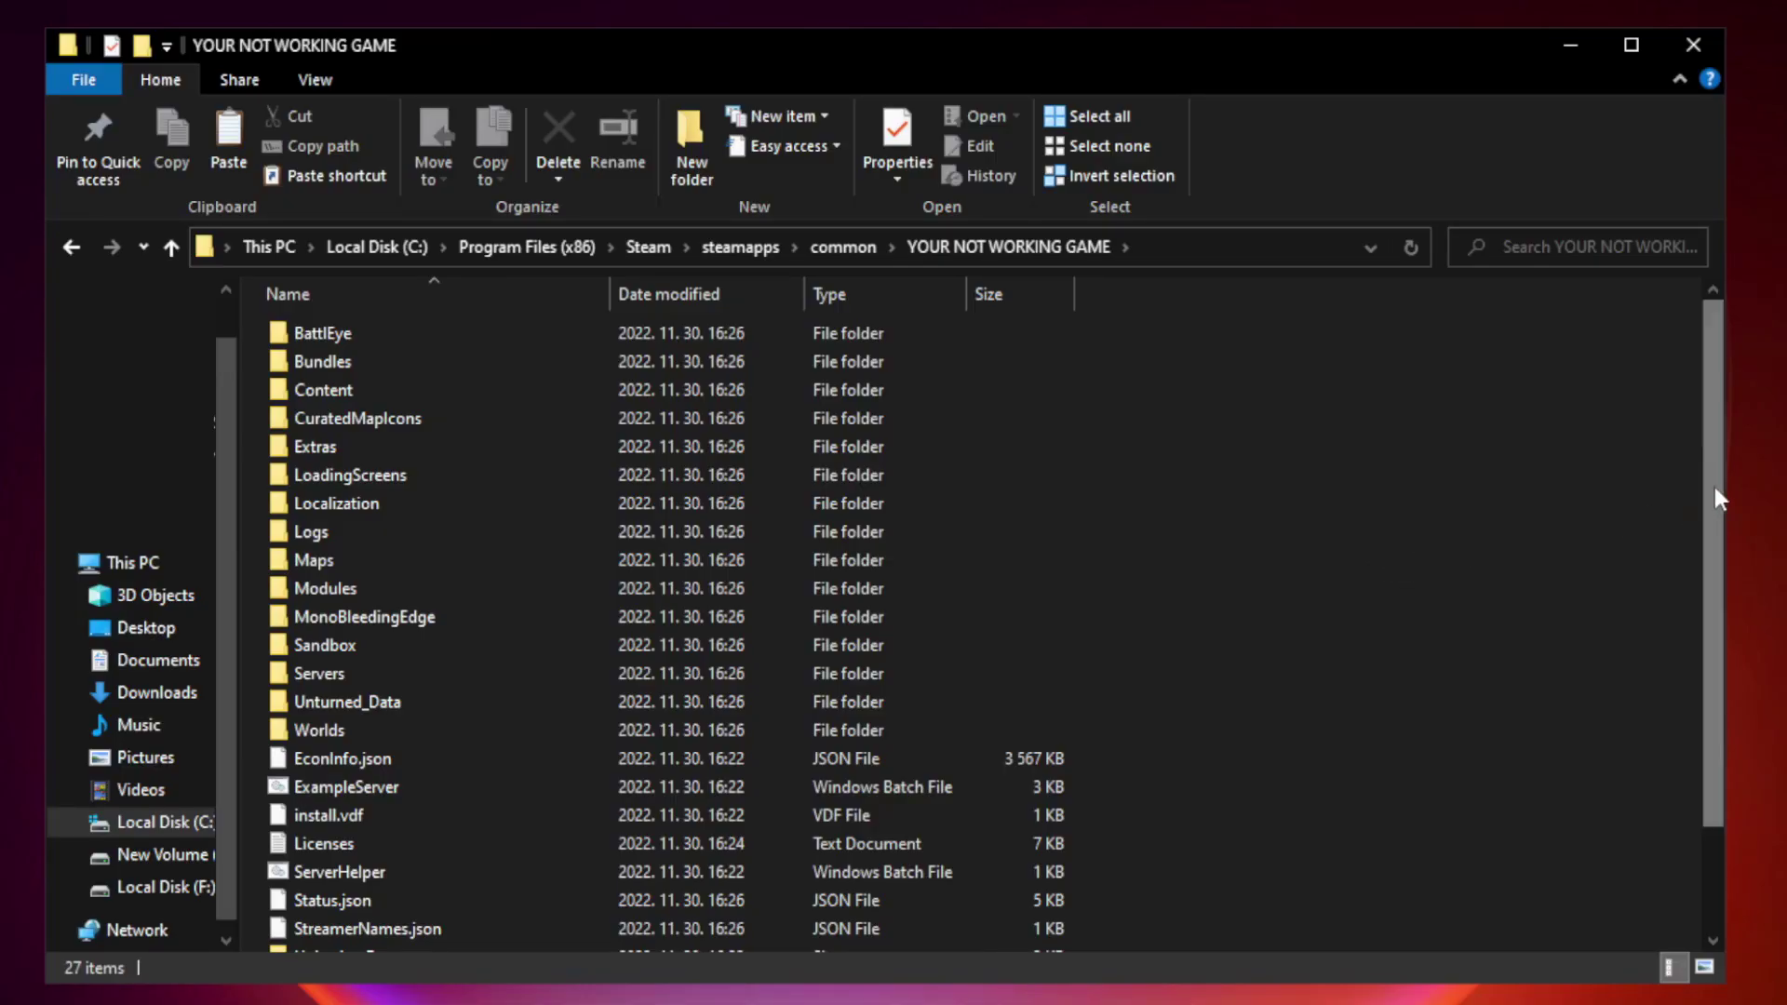
pyautogui.moveTo(1716, 491); pyautogui.dragTo(1716, 641)
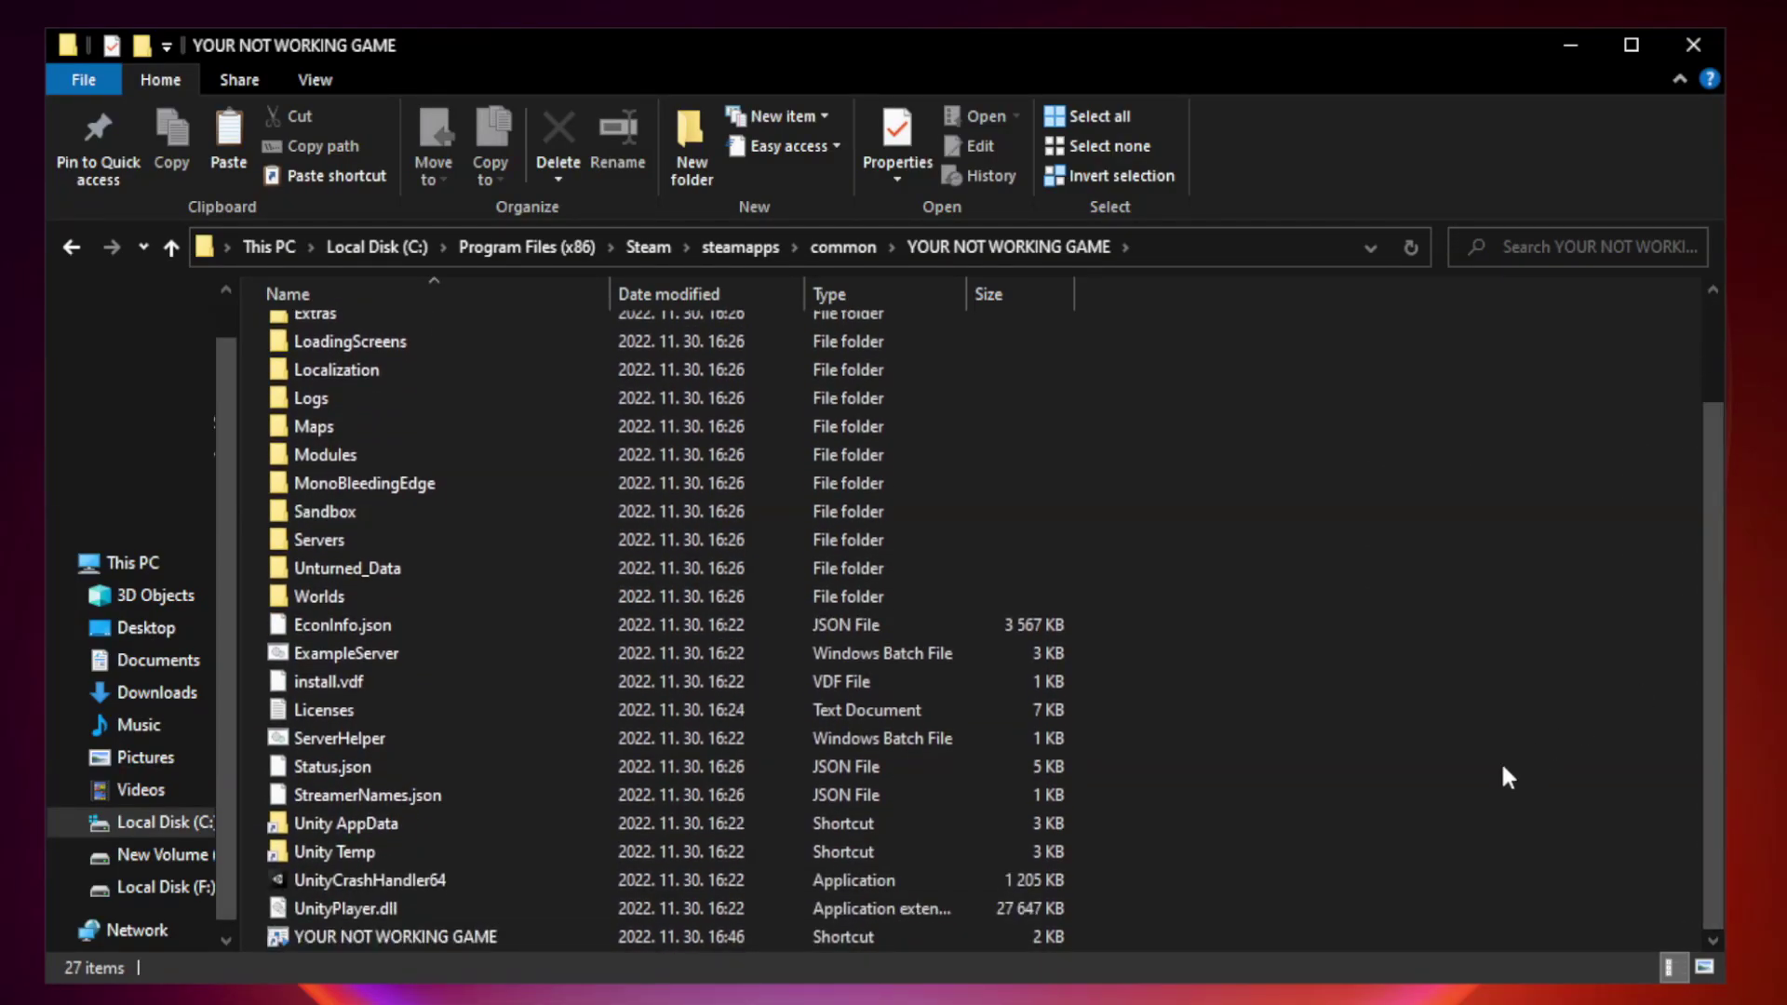
pyautogui.click(711, 935)
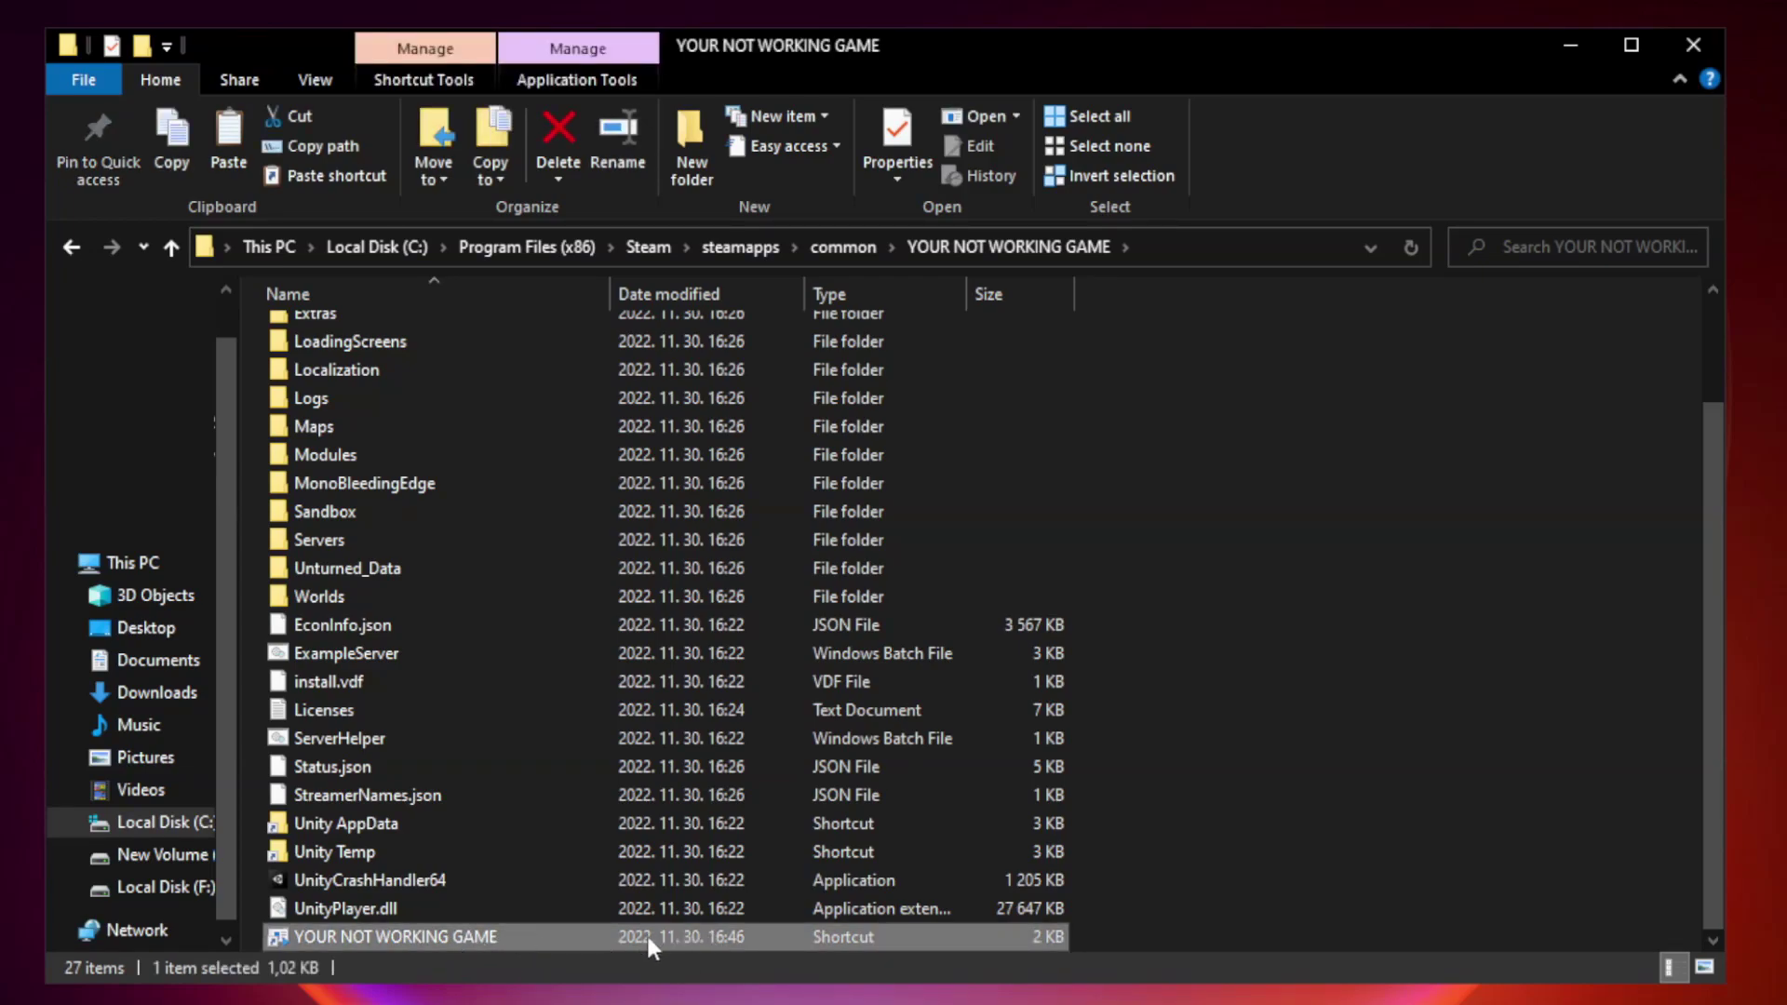
pyautogui.rightClick(606, 936)
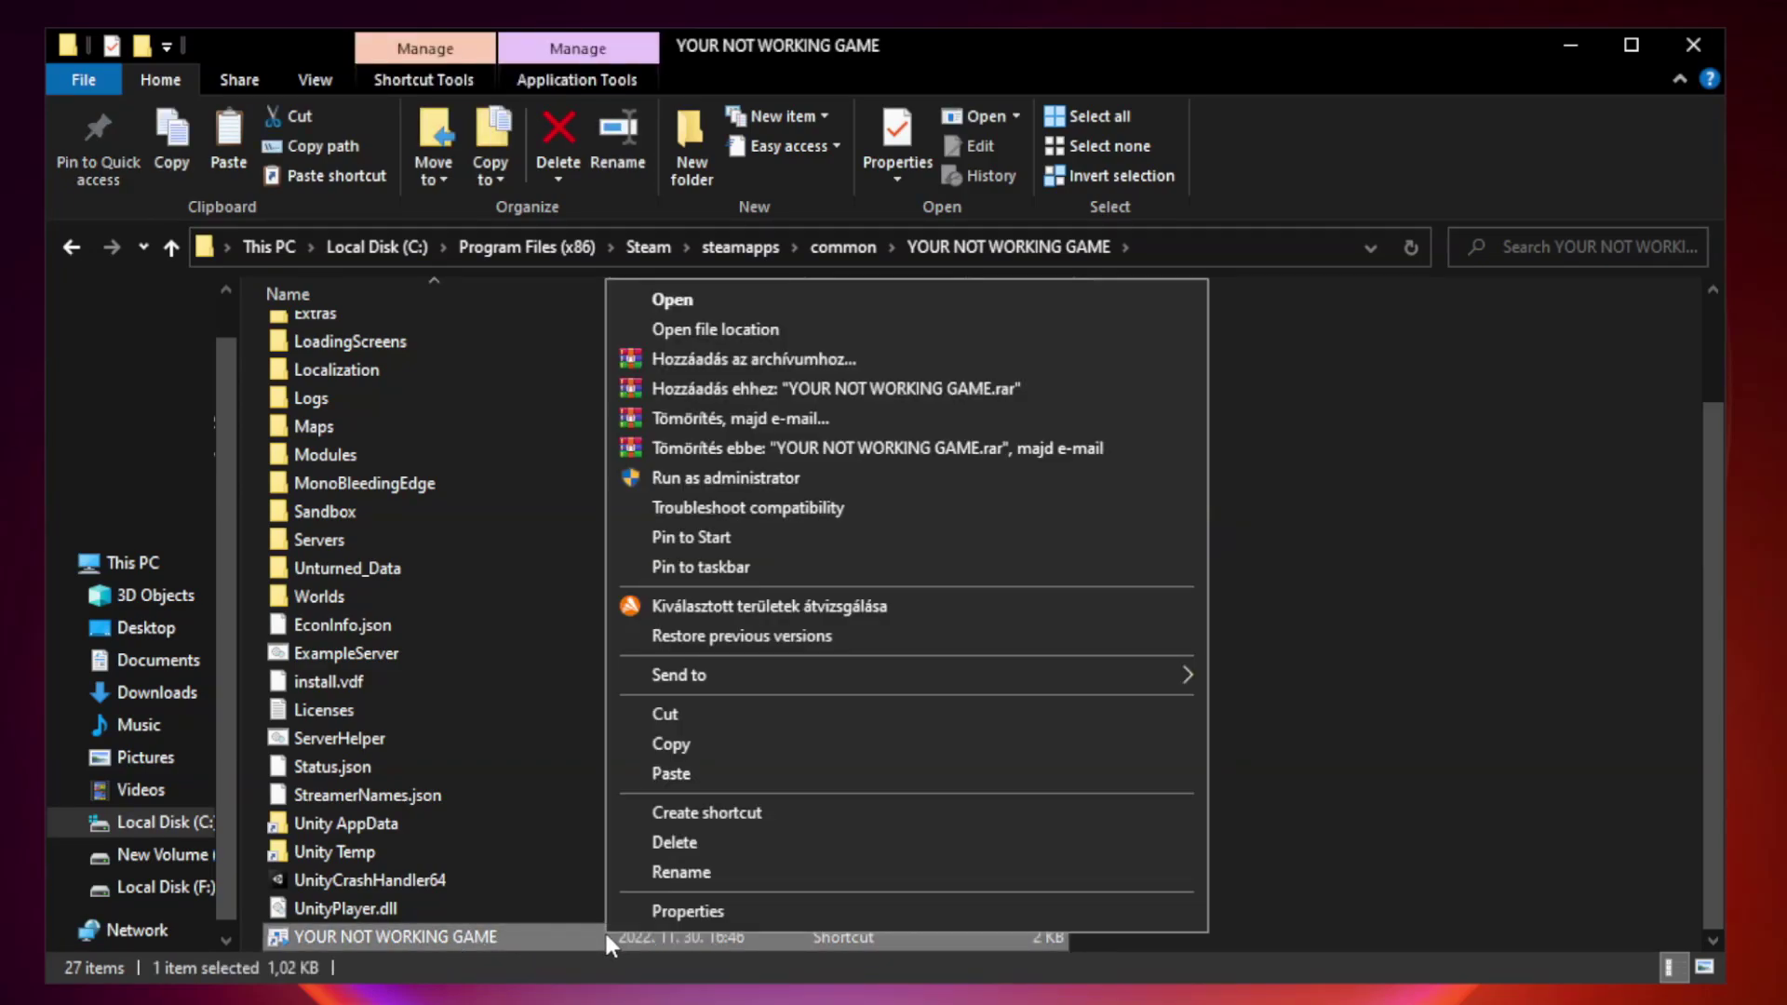
# Step: Give the shortcut Windows 8 compatibility mode, fullscreen optimizations disabled and run-as-administrator, then apply
pyautogui.click(900, 912)
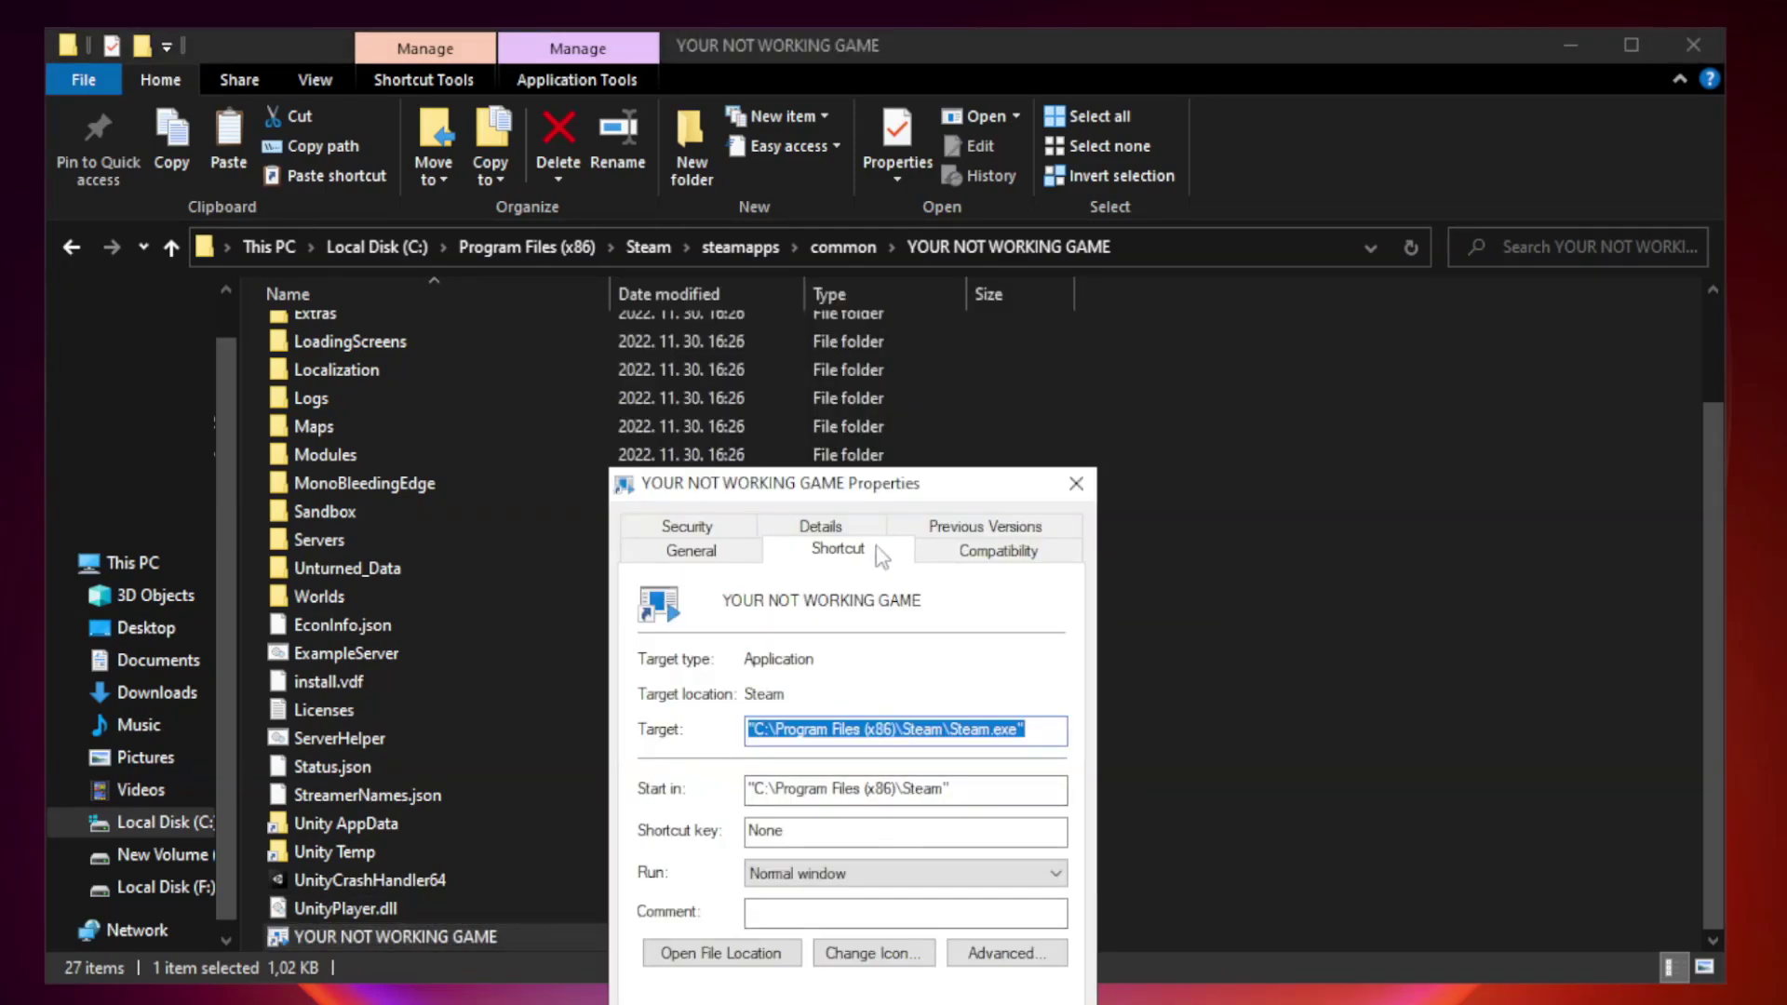
pyautogui.moveTo(888, 493); pyautogui.dragTo(886, 203)
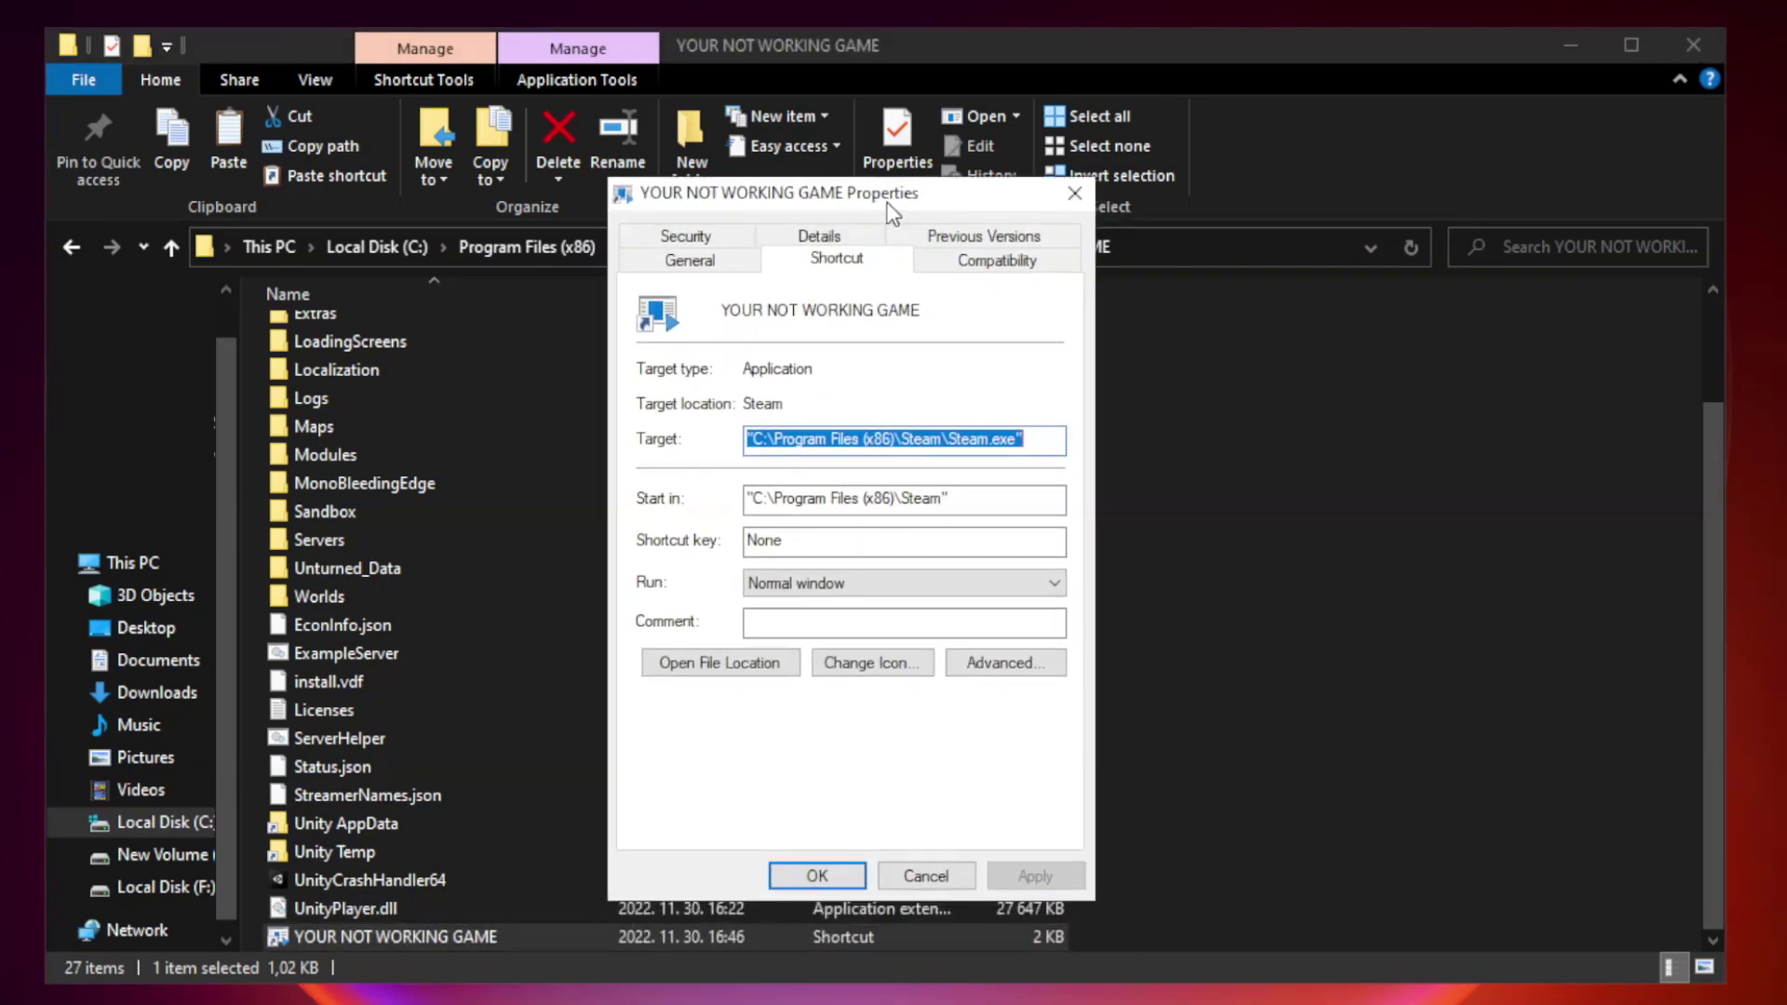
pyautogui.click(994, 269)
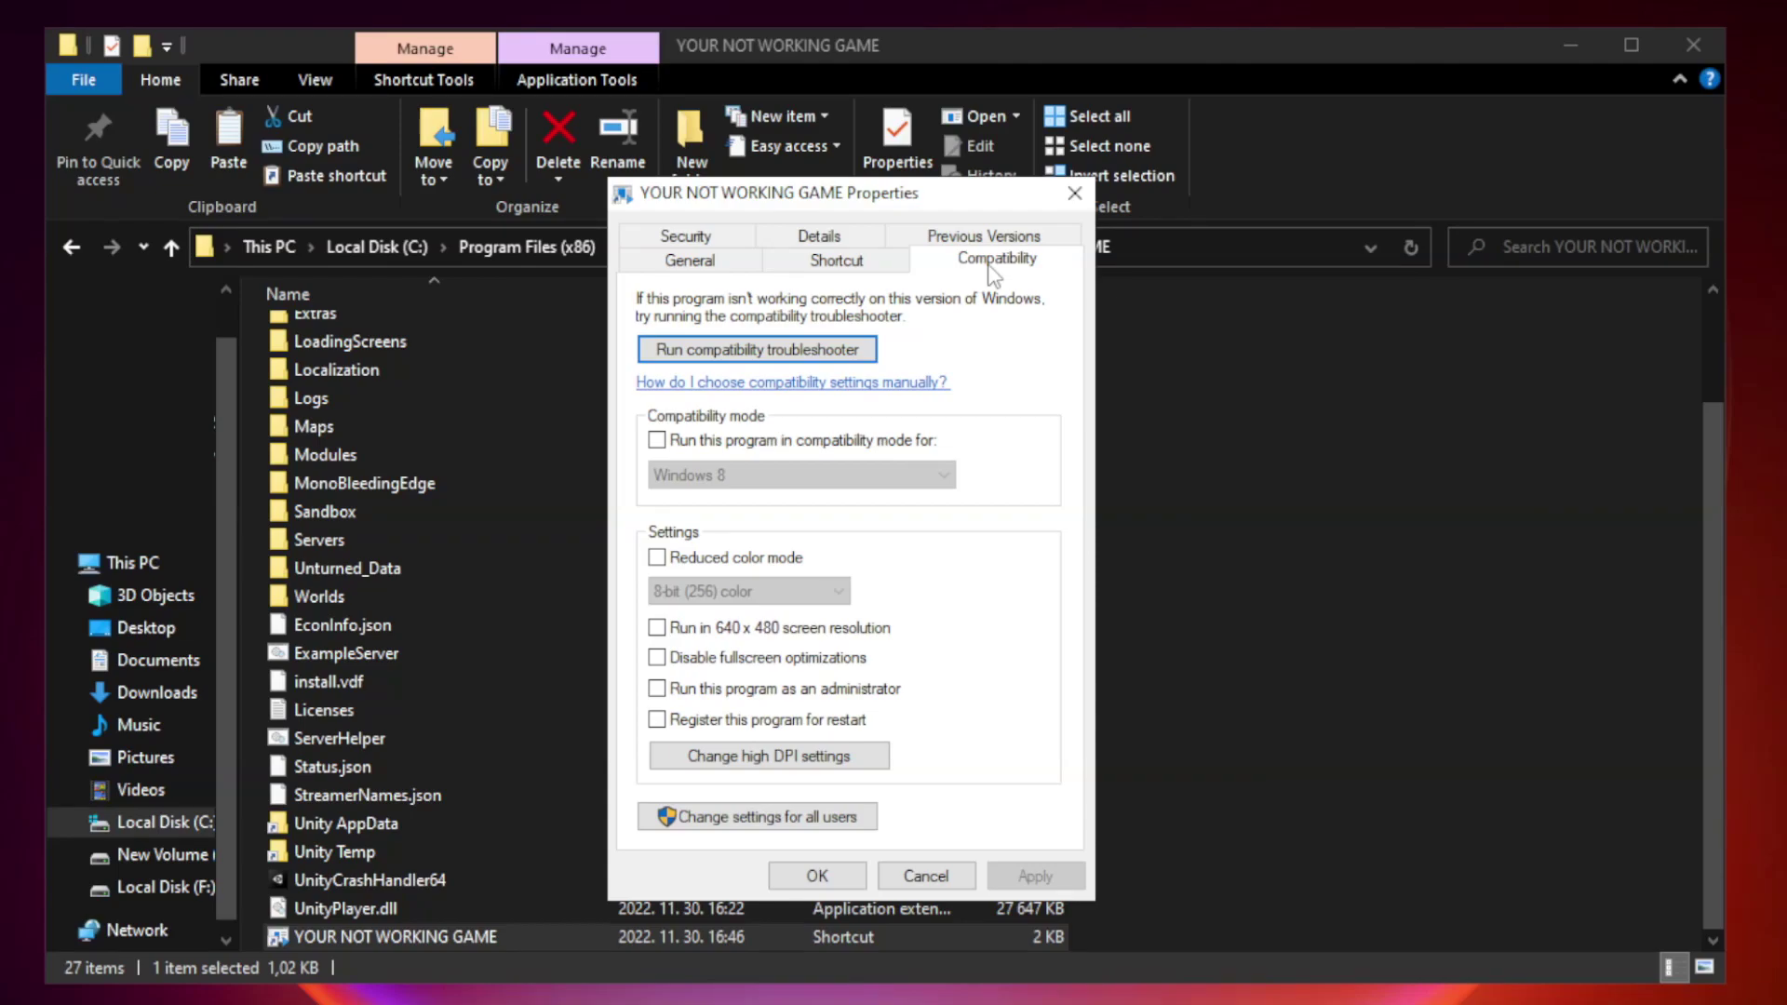
pyautogui.click(709, 442)
pyautogui.click(798, 476)
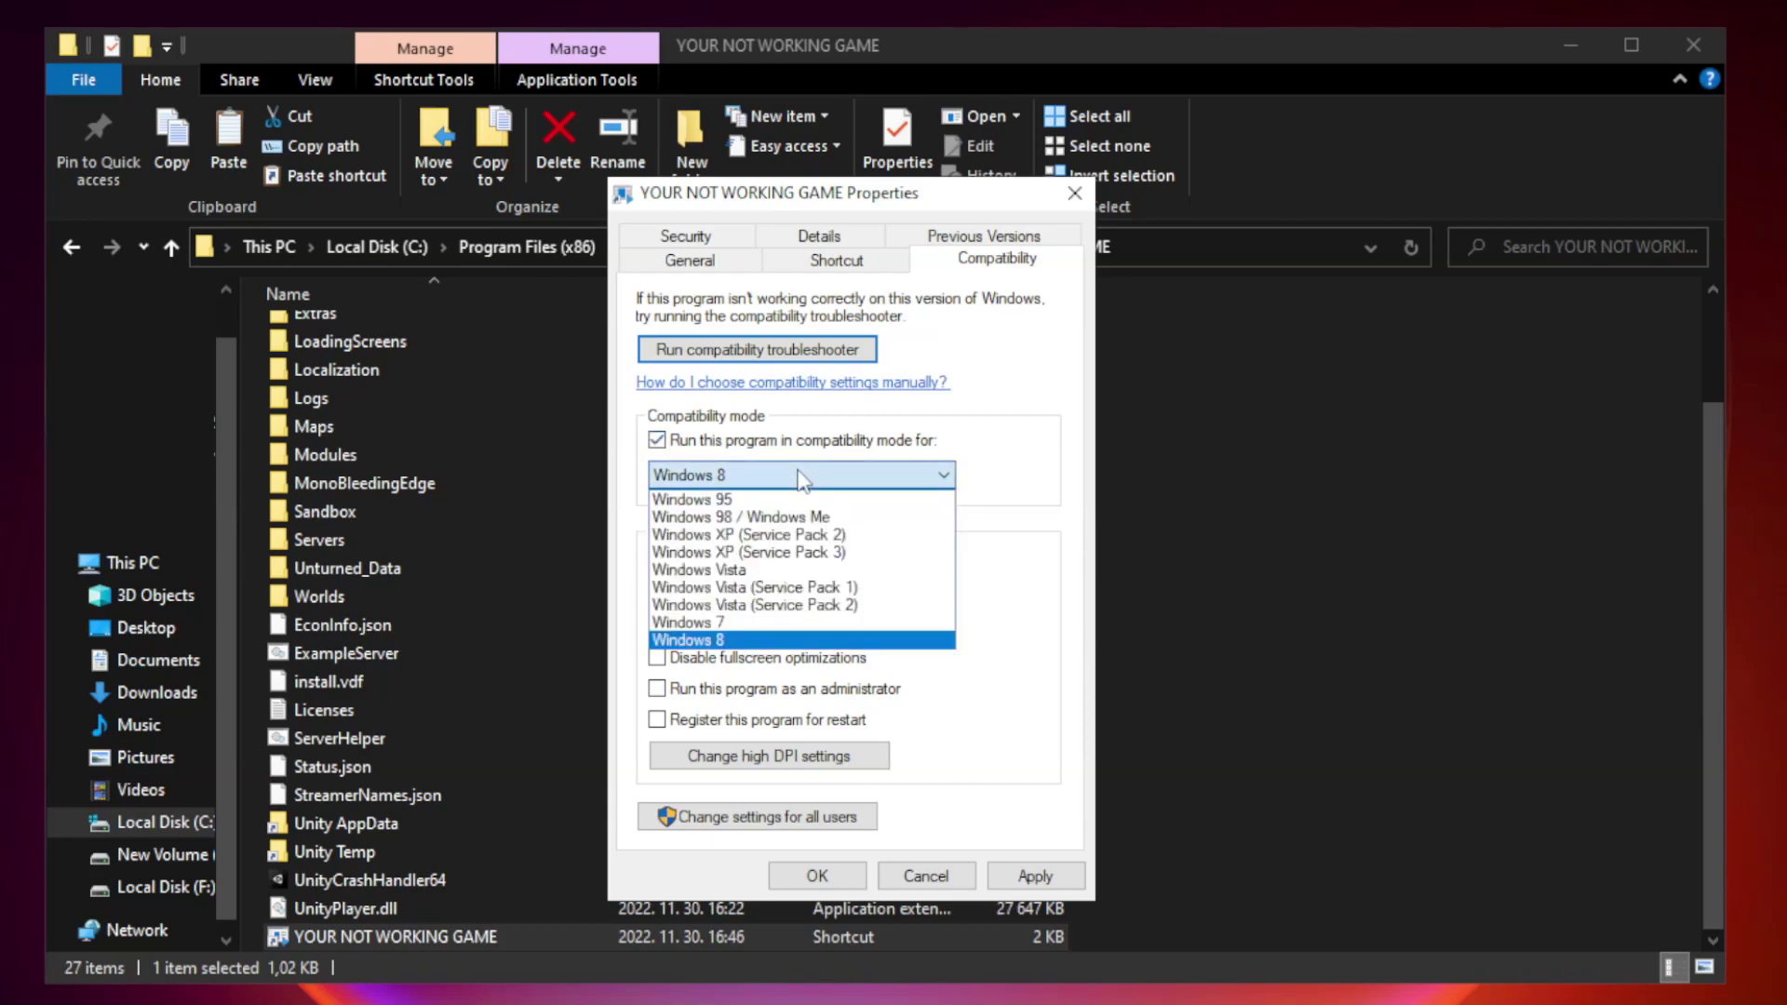
pyautogui.click(755, 640)
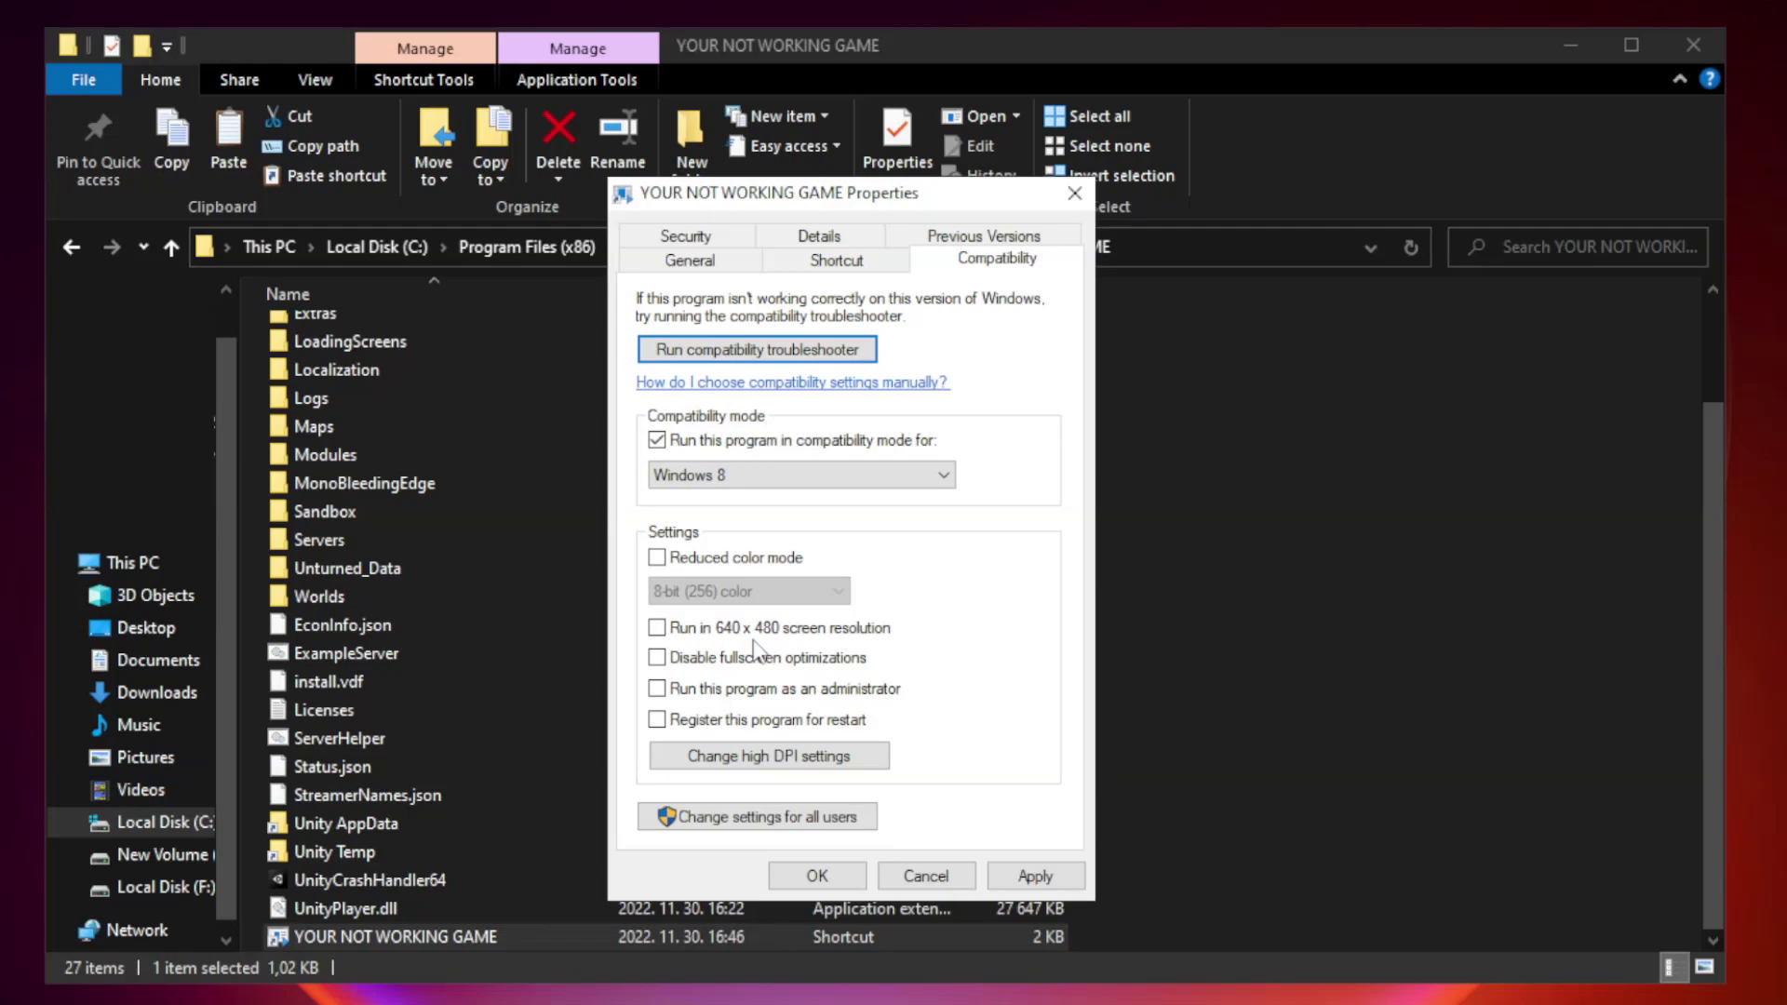
pyautogui.click(699, 661)
pyautogui.click(703, 694)
pyautogui.click(1033, 879)
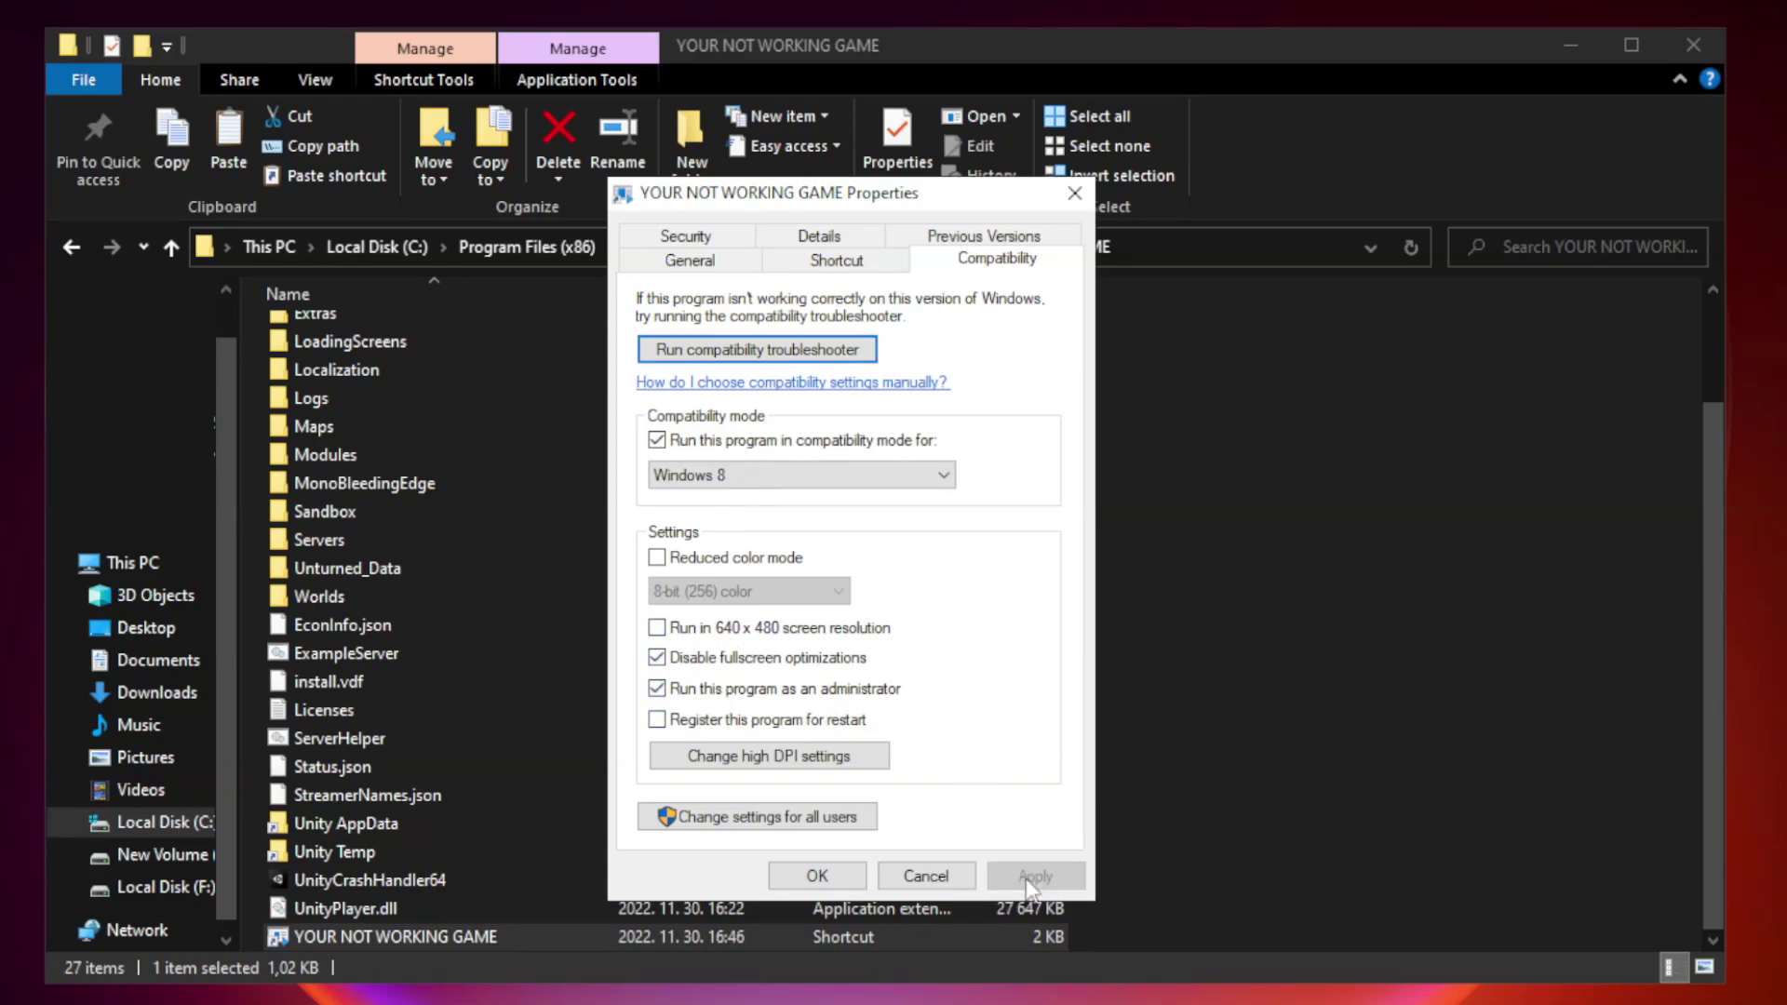
pyautogui.click(817, 875)
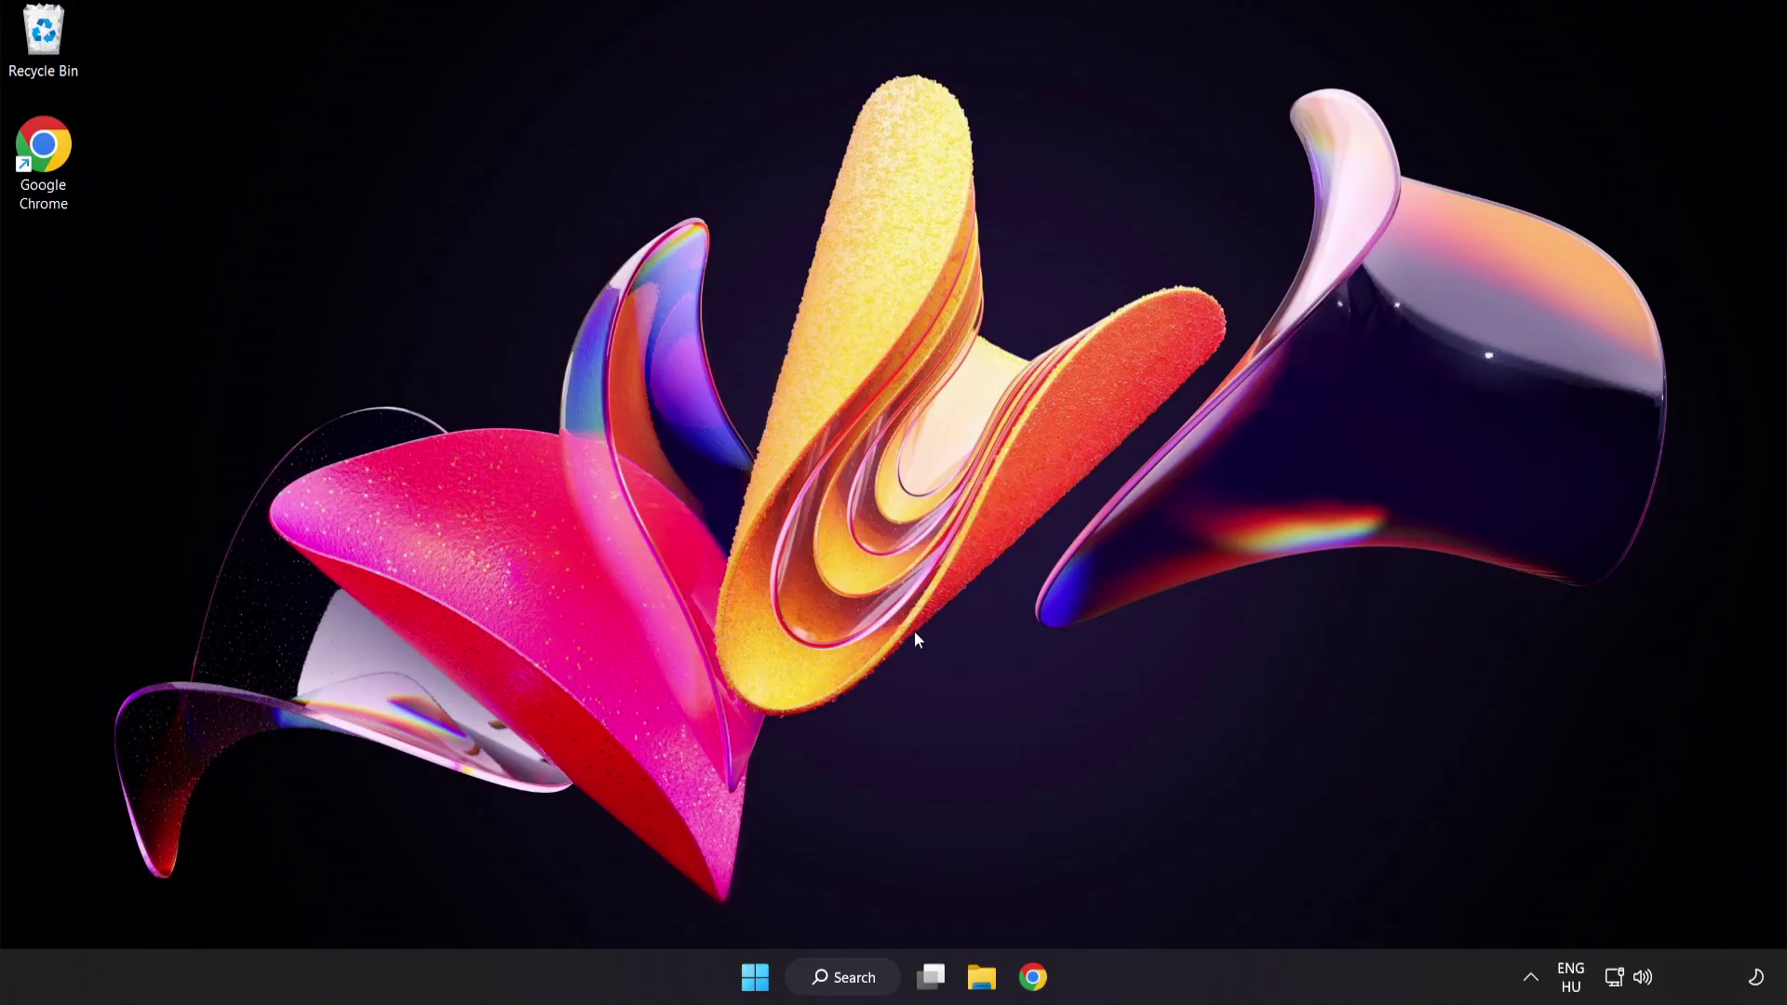
# Step: Right-click the Start button to open the Win+X quick-link menu
pyautogui.rightClick(761, 982)
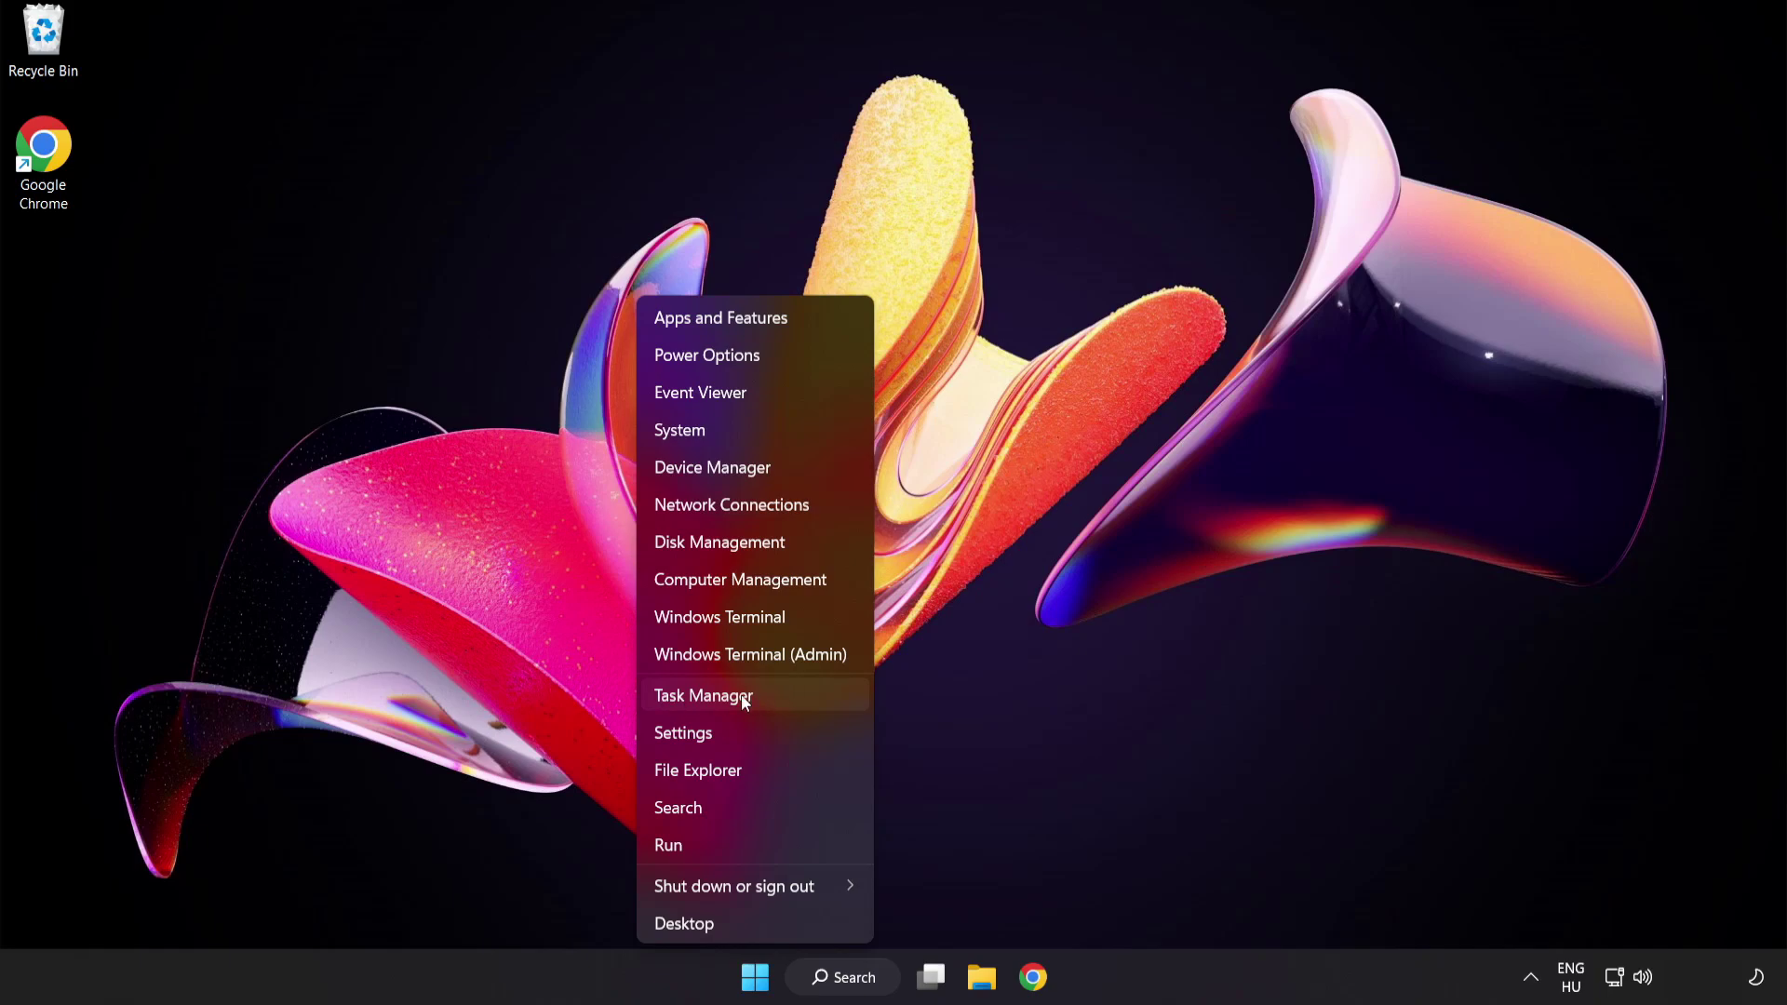
# Step: In Task Manager's Startup tab, disable Cortana, Phone Link, Terminal and Windows Security notification icon
pyautogui.click(772, 696)
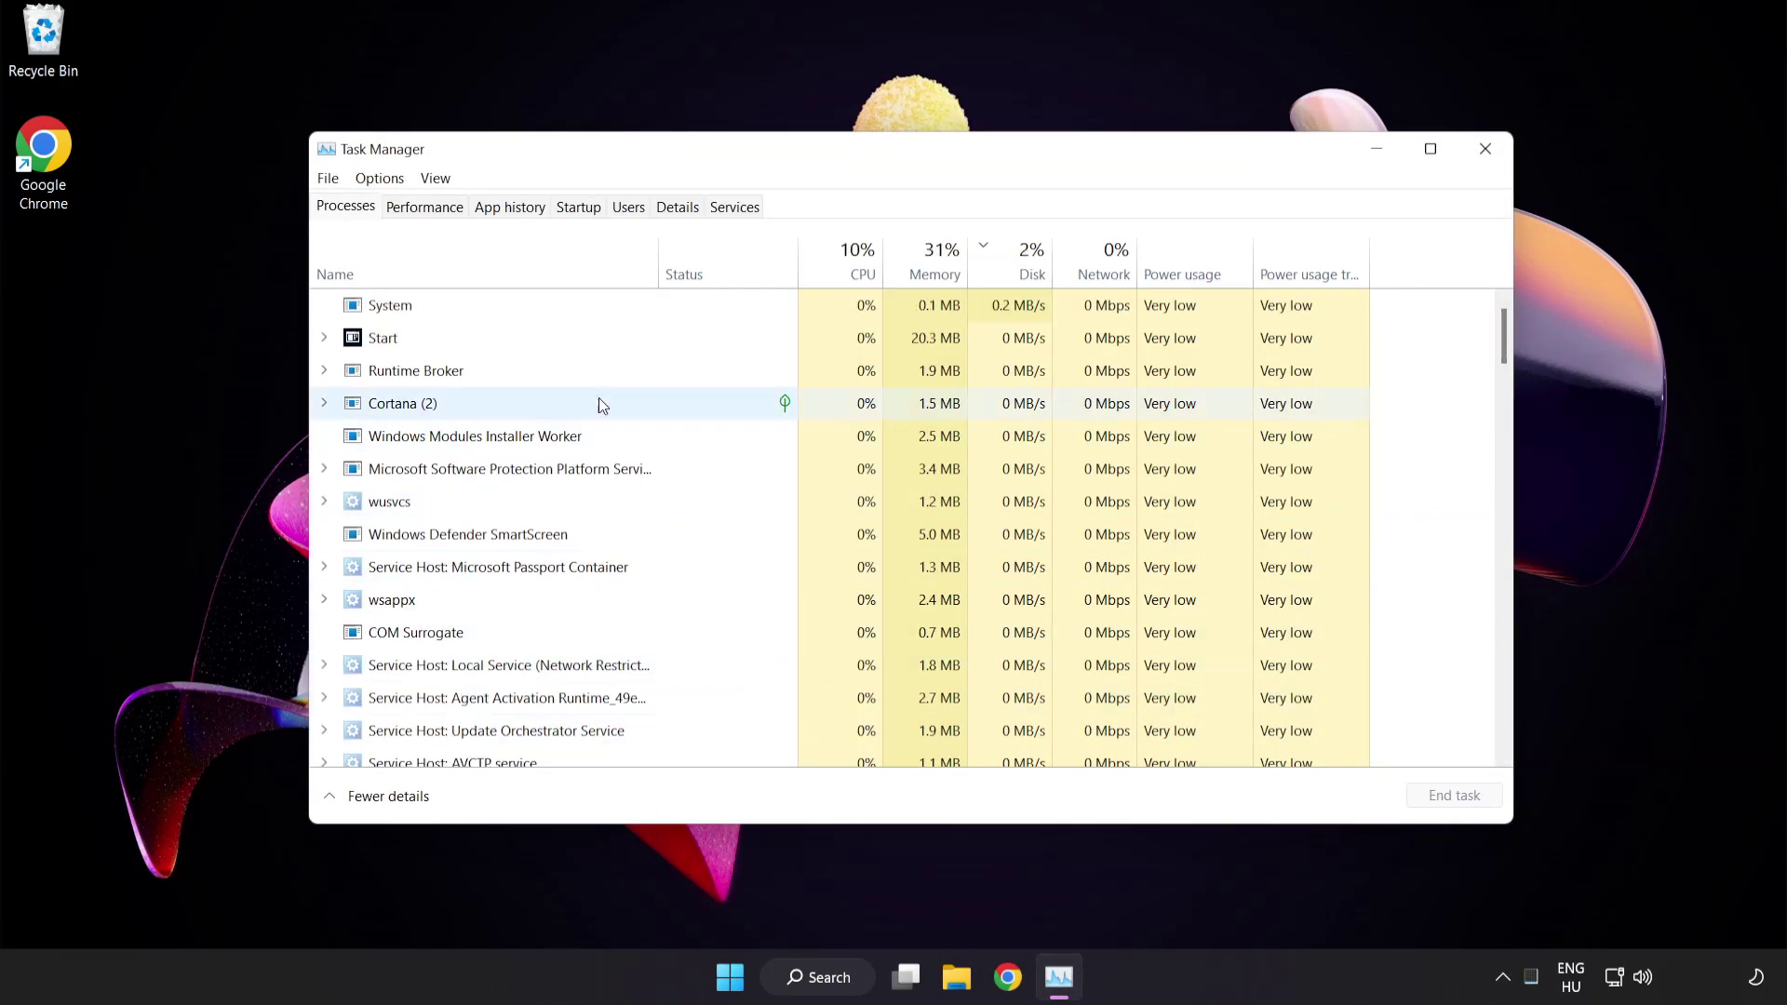
pyautogui.click(592, 217)
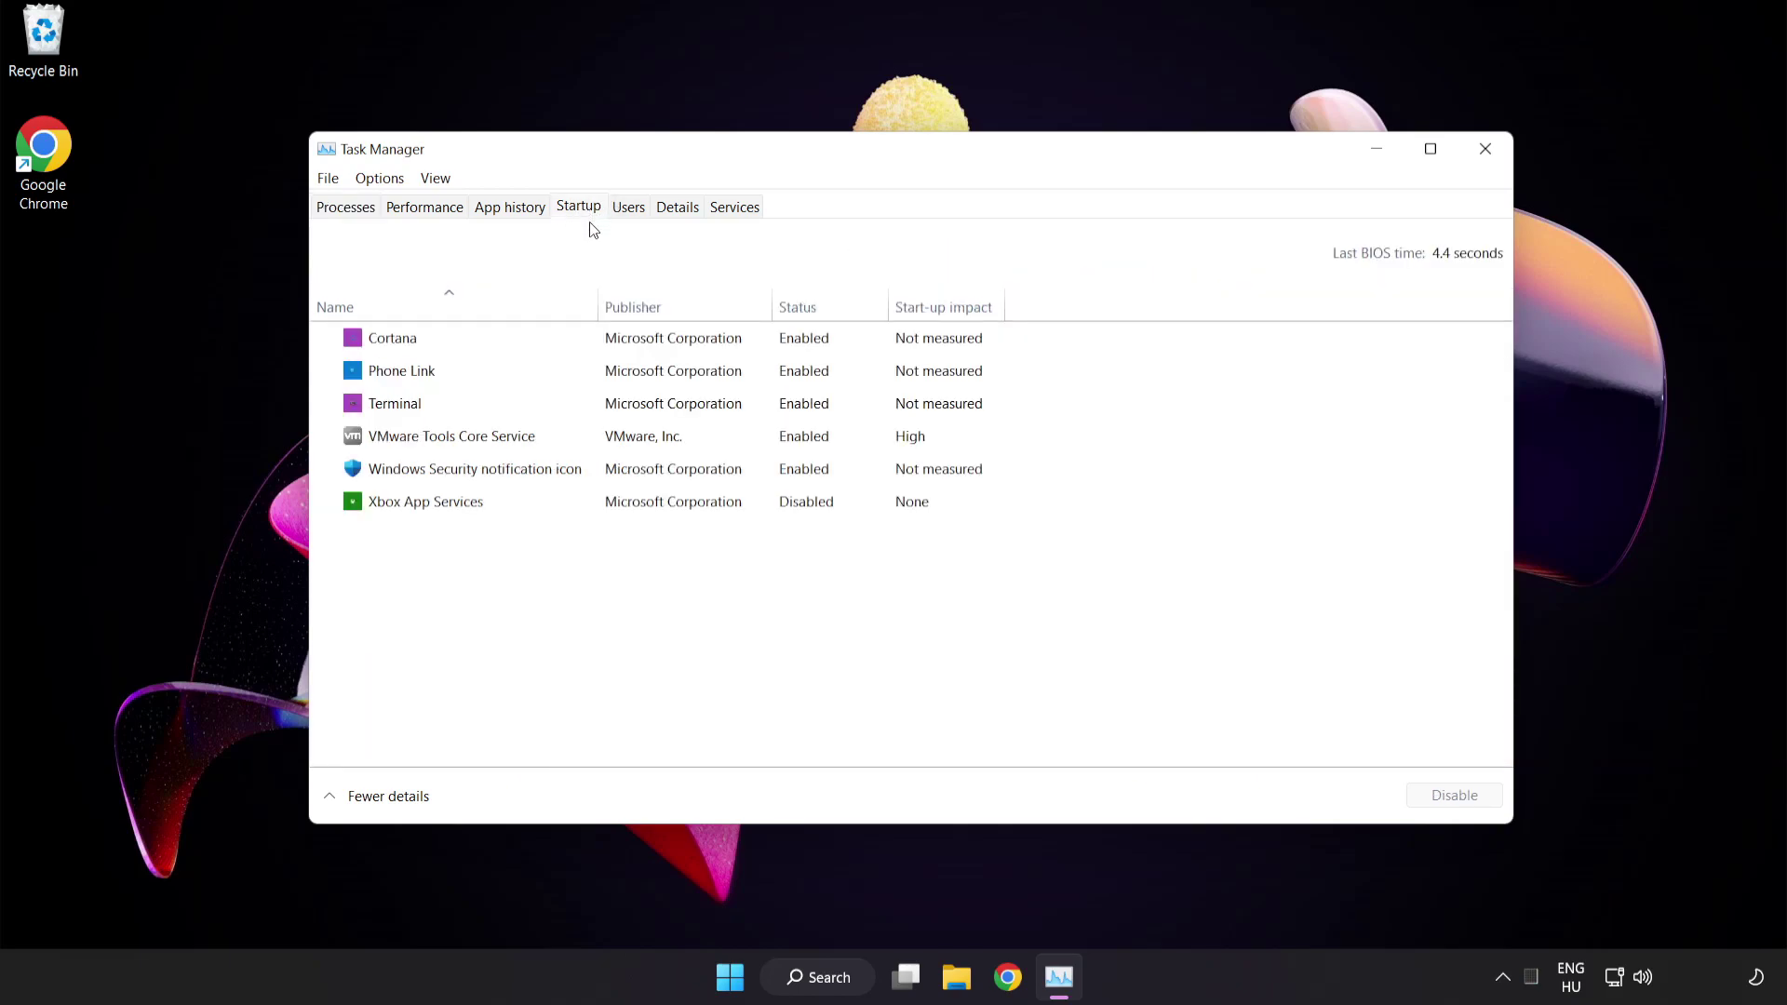
pyautogui.click(594, 346)
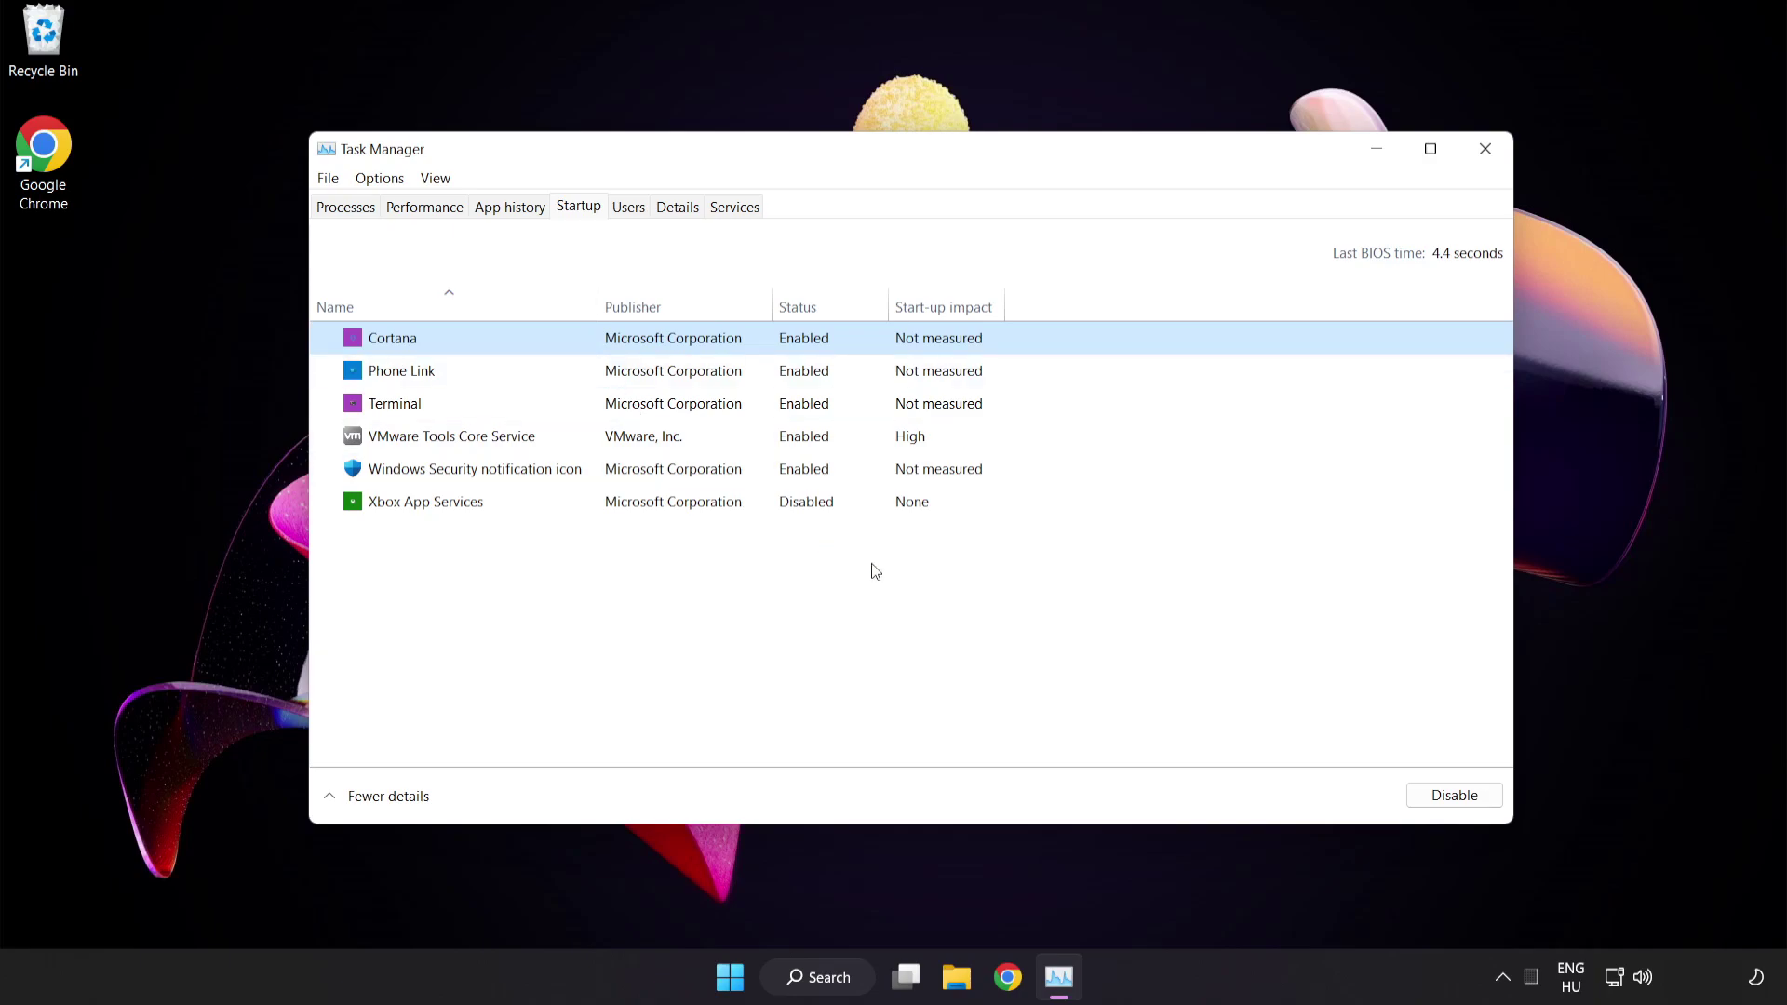
pyautogui.click(1463, 806)
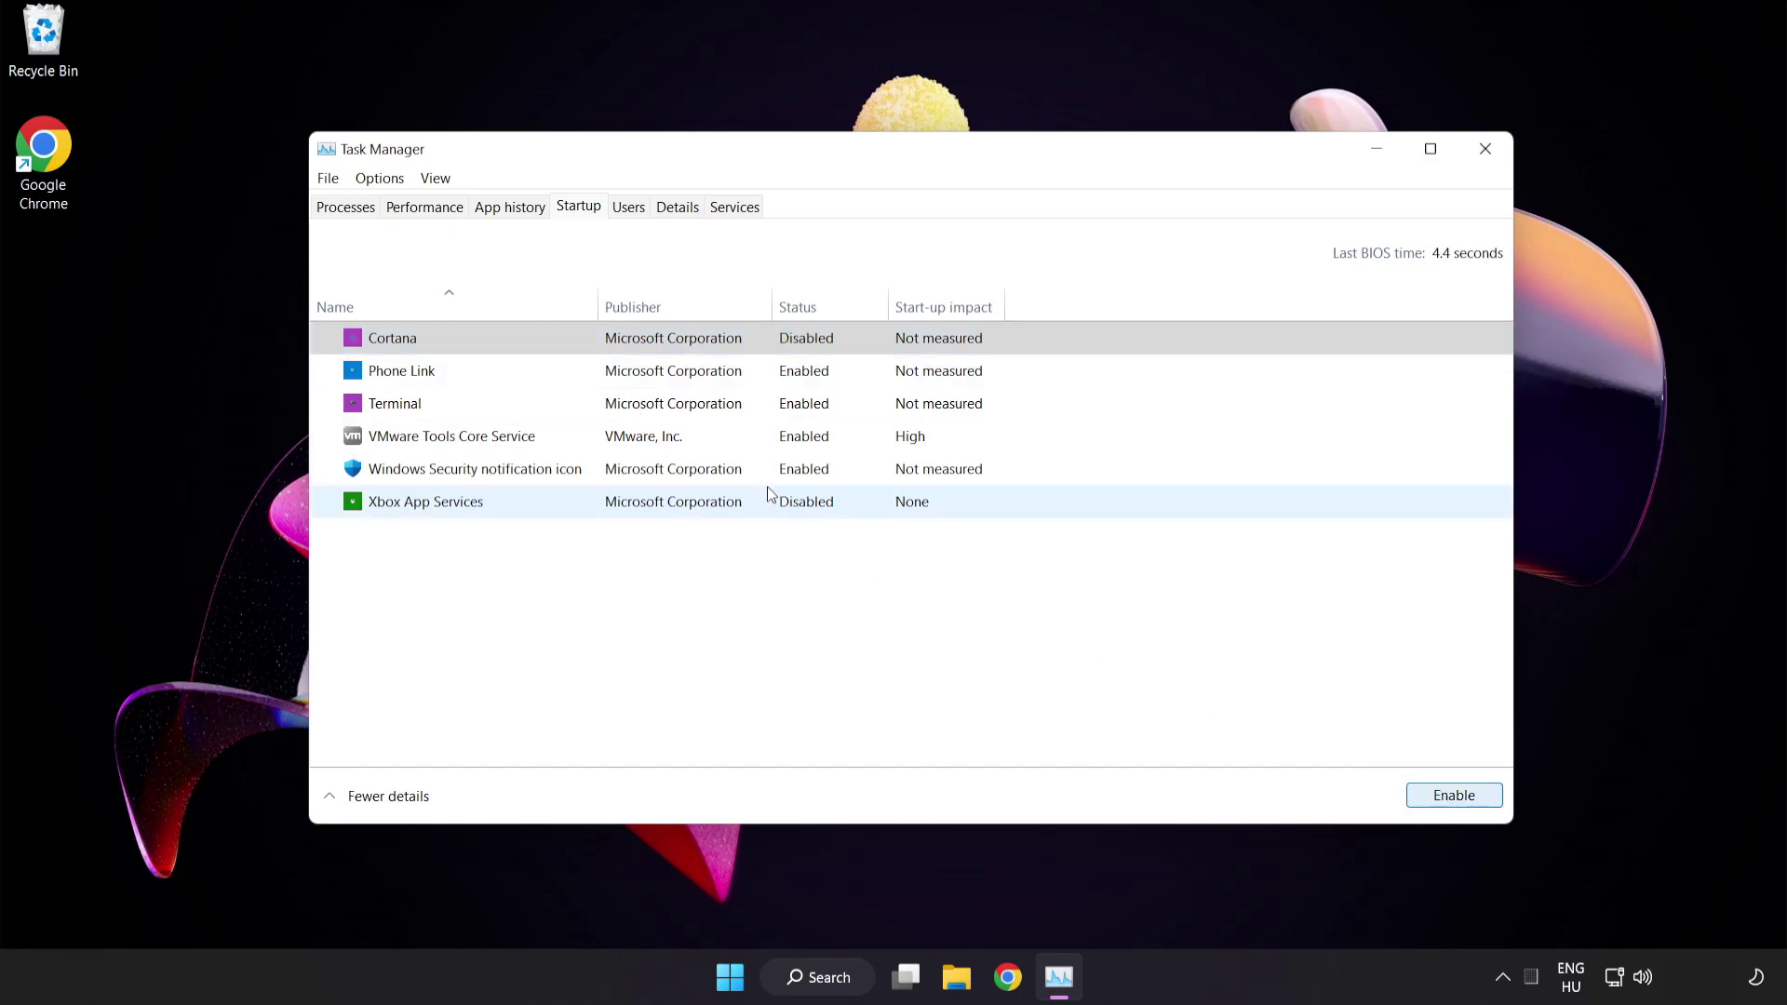
pyautogui.click(551, 366)
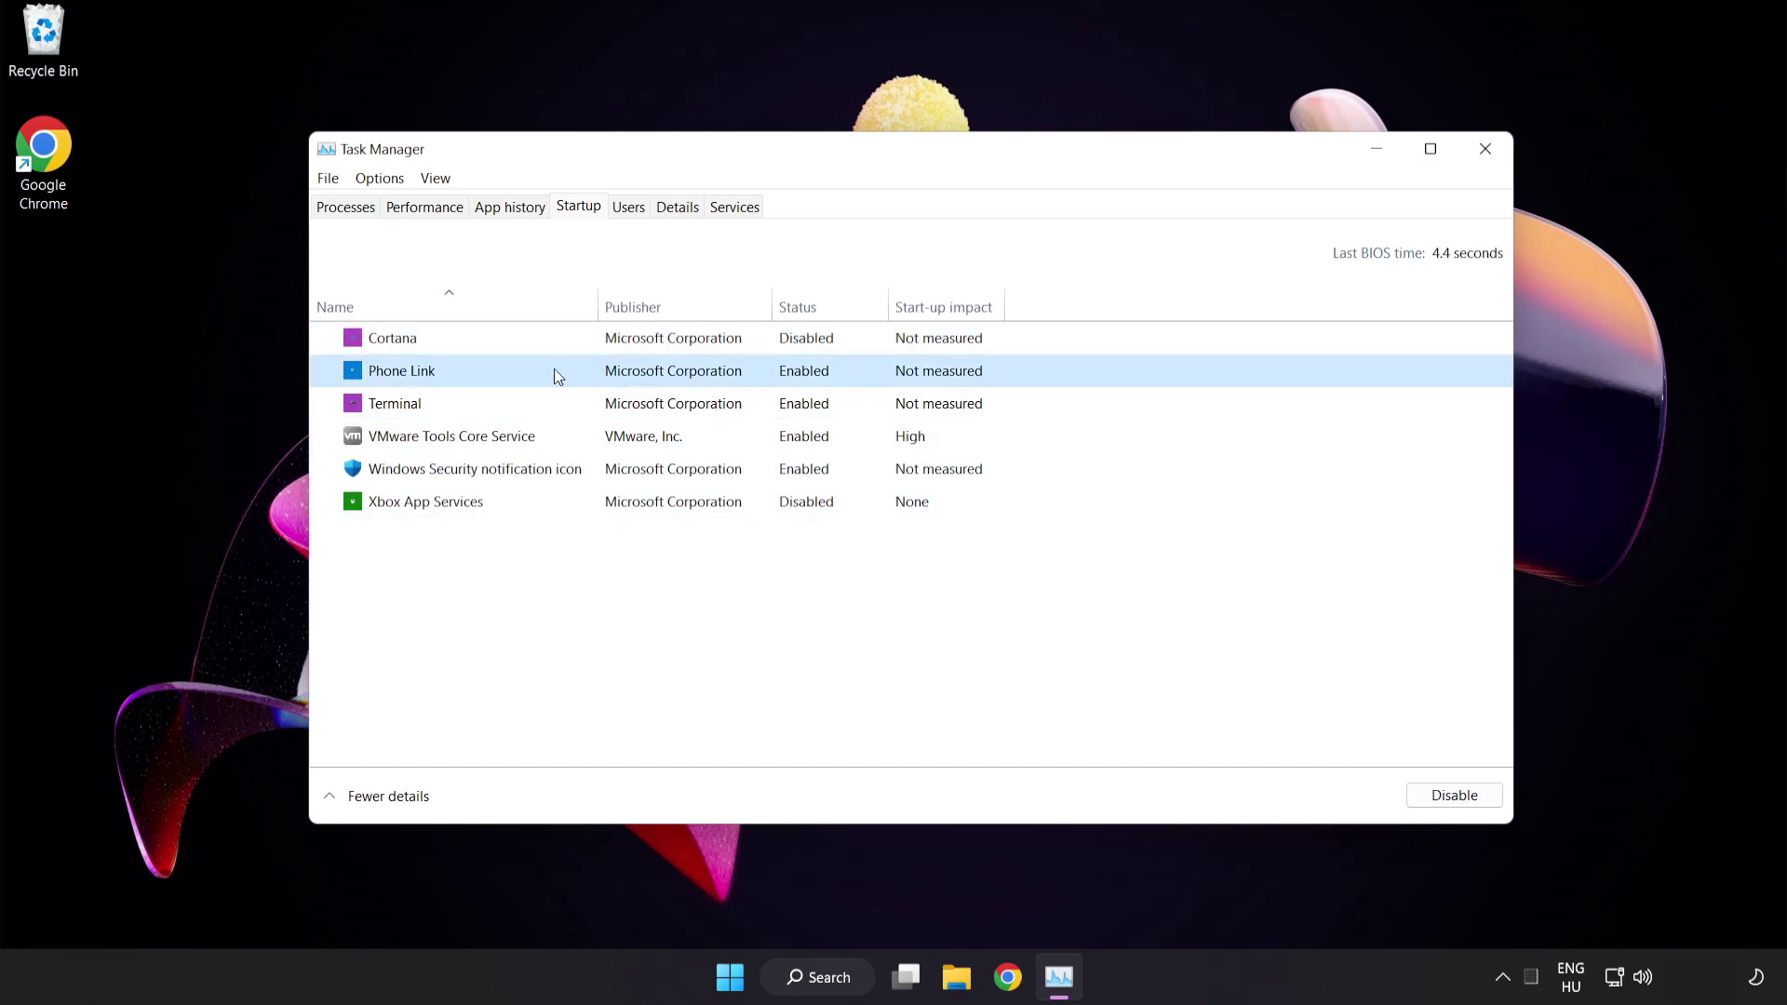
pyautogui.click(1446, 806)
pyautogui.click(600, 410)
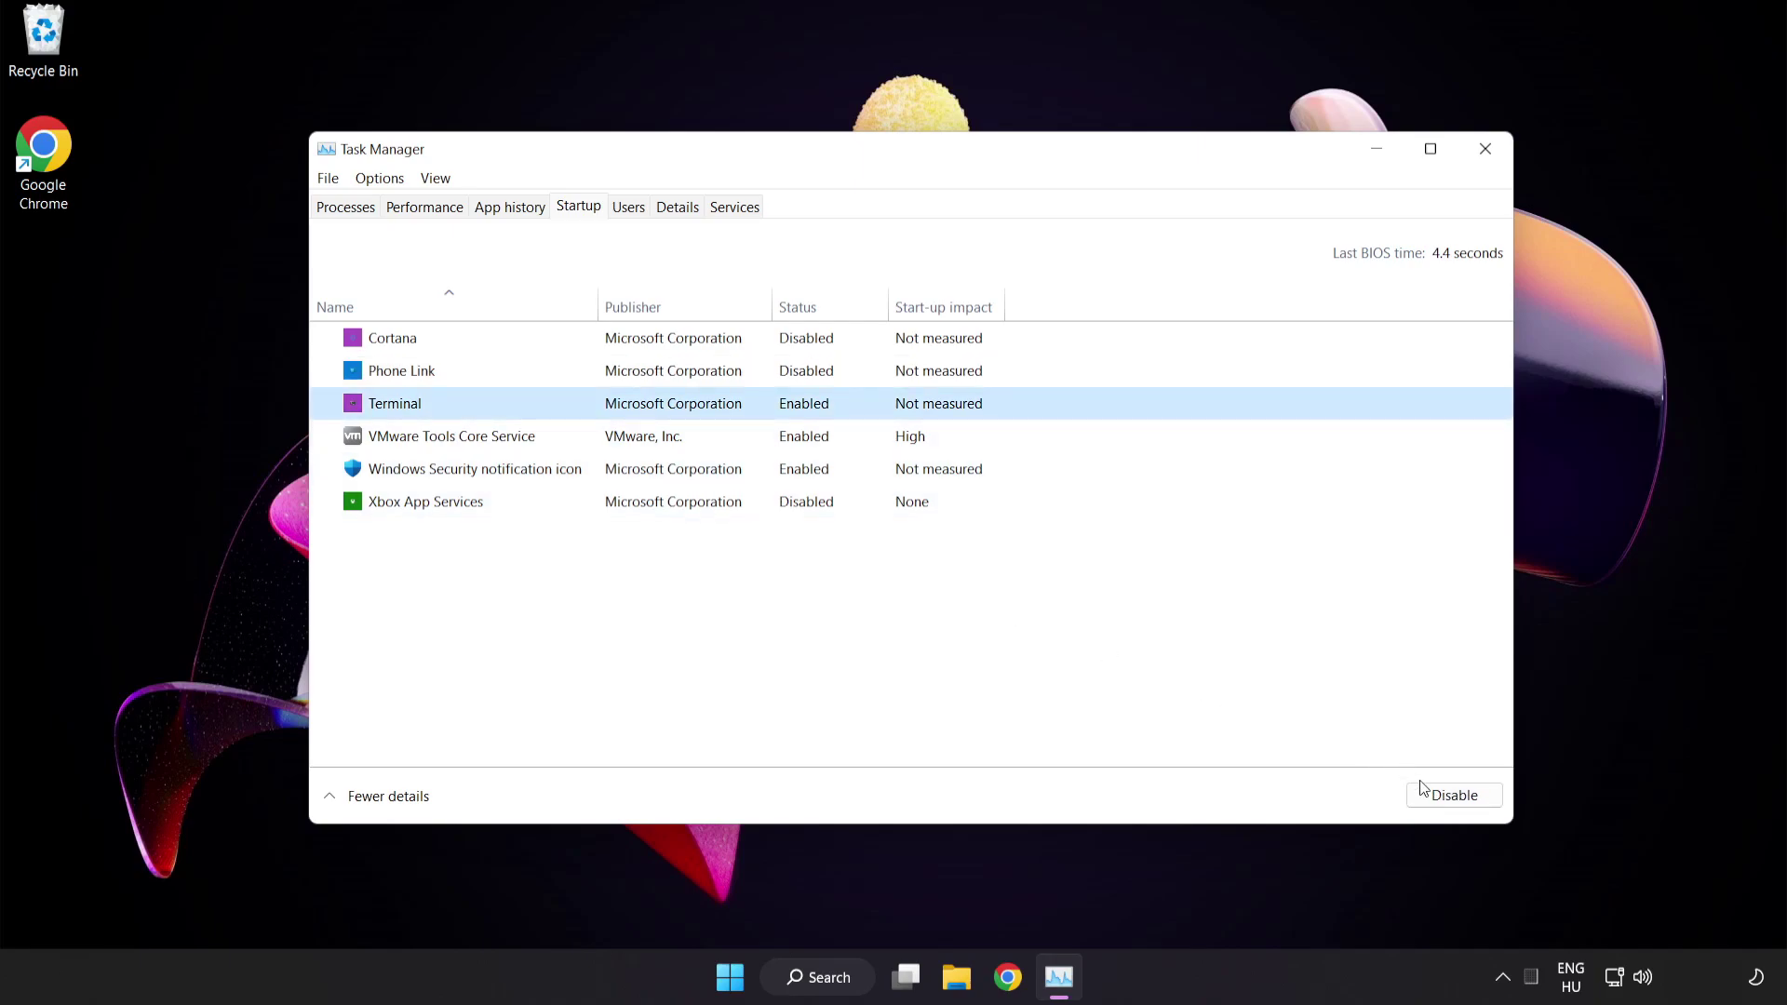
pyautogui.click(1446, 796)
pyautogui.click(613, 475)
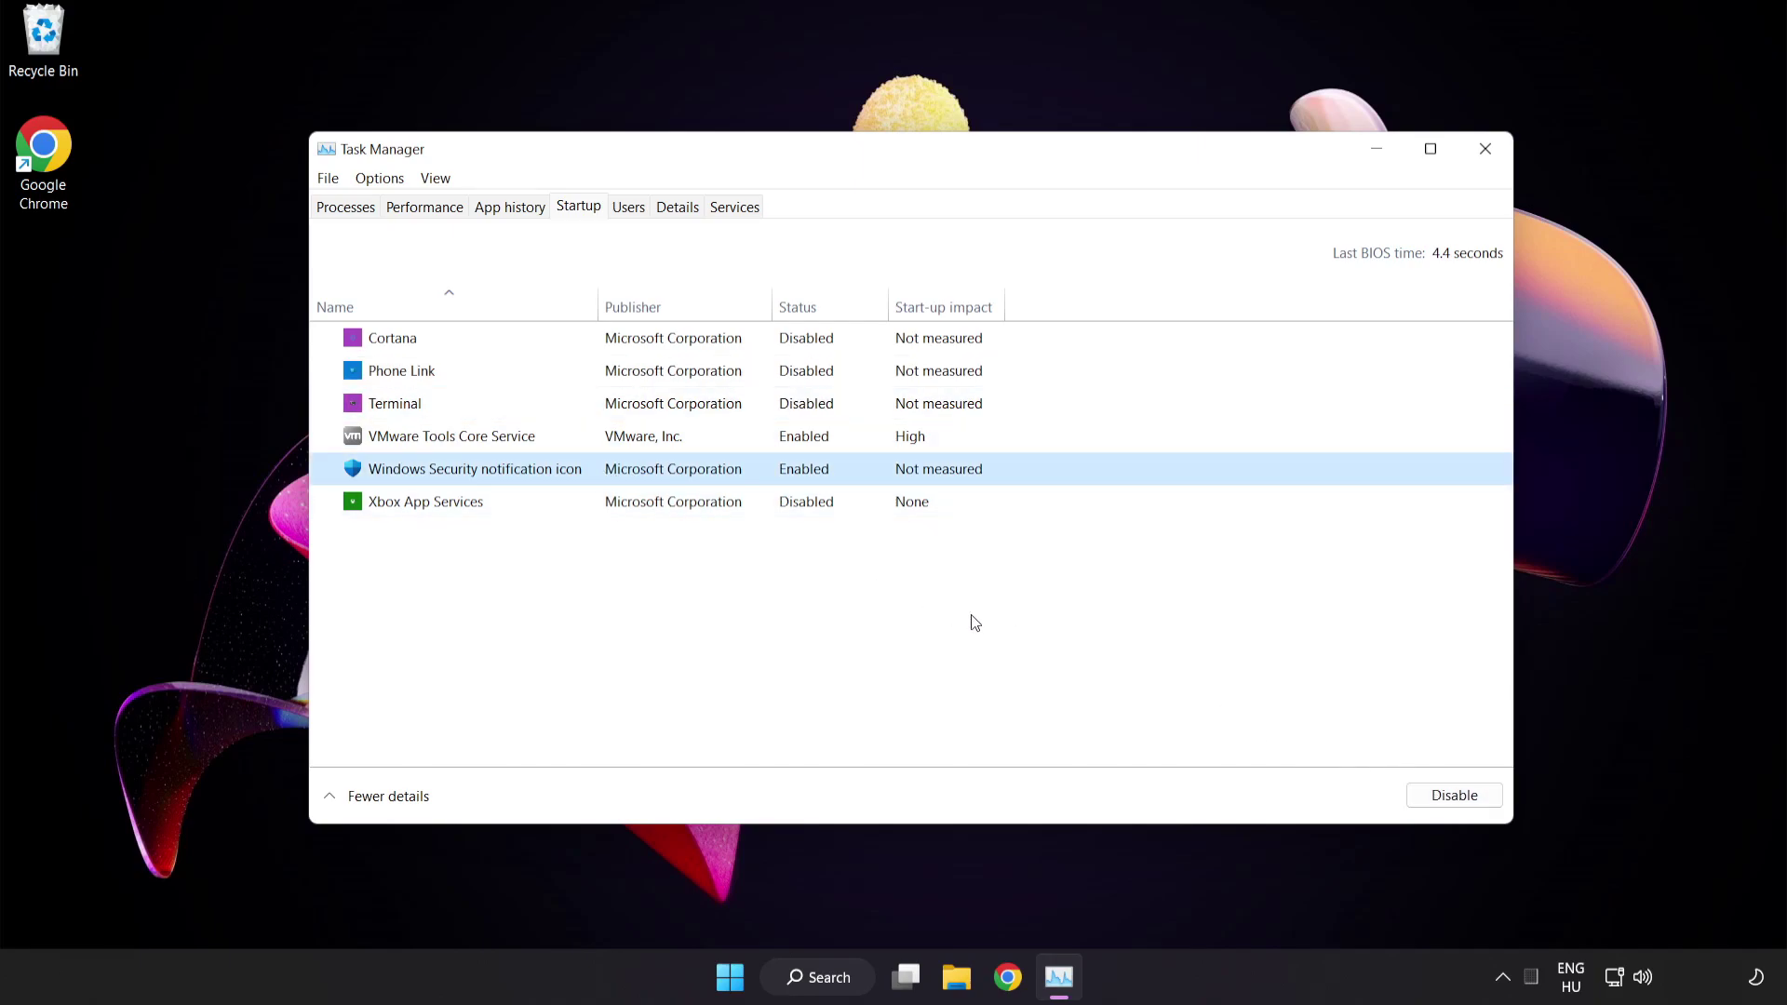
pyautogui.click(1433, 799)
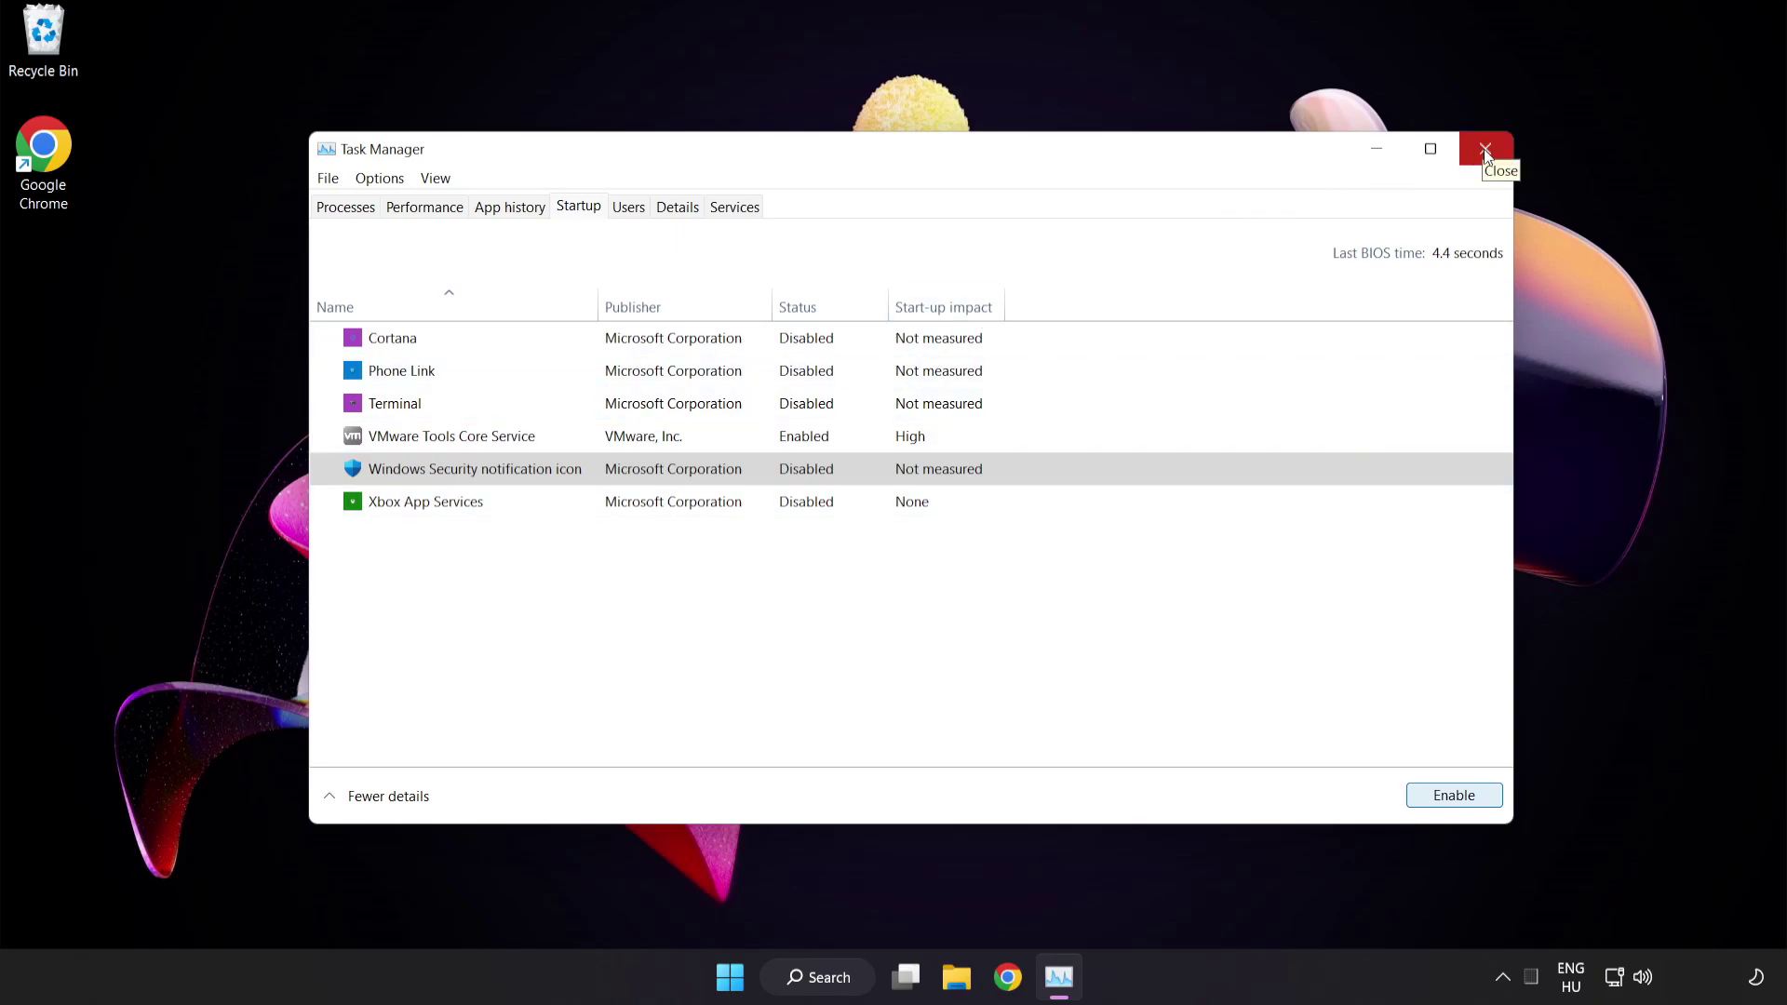
# Step: Close Task Manager and download the DirectX End-User Runtime Web Installer from the Microsoft page in Chrome
pyautogui.click(1485, 151)
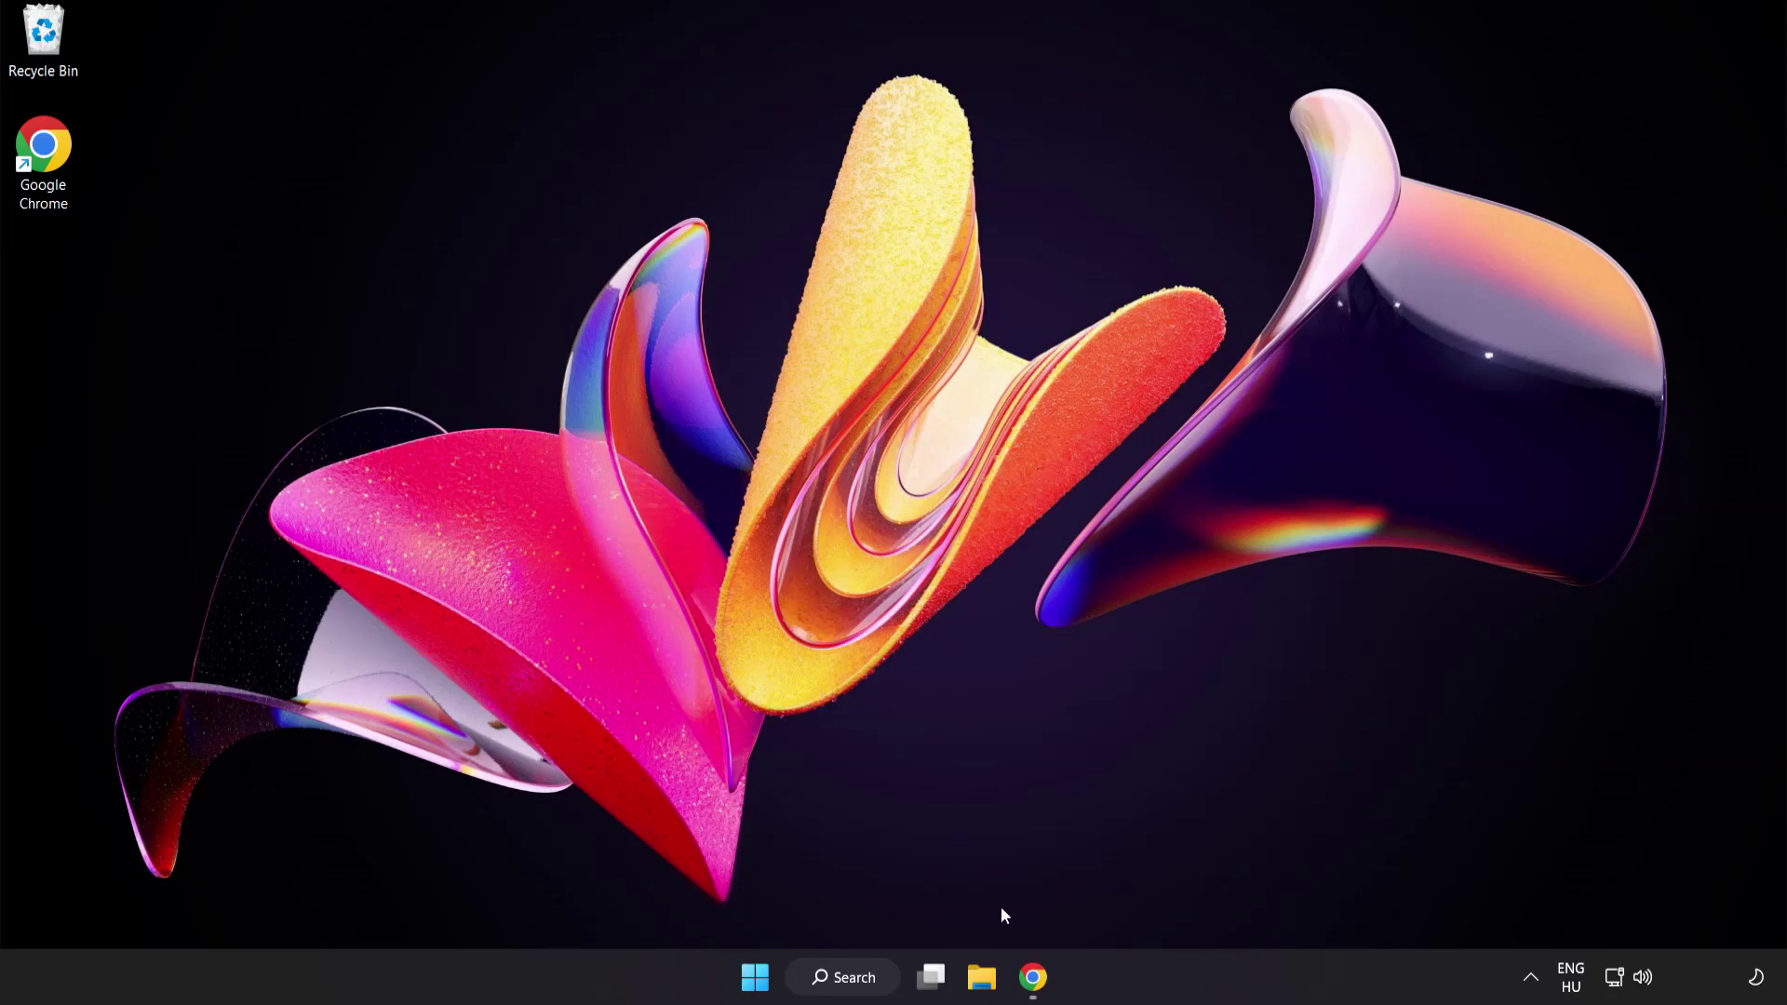
pyautogui.click(1033, 977)
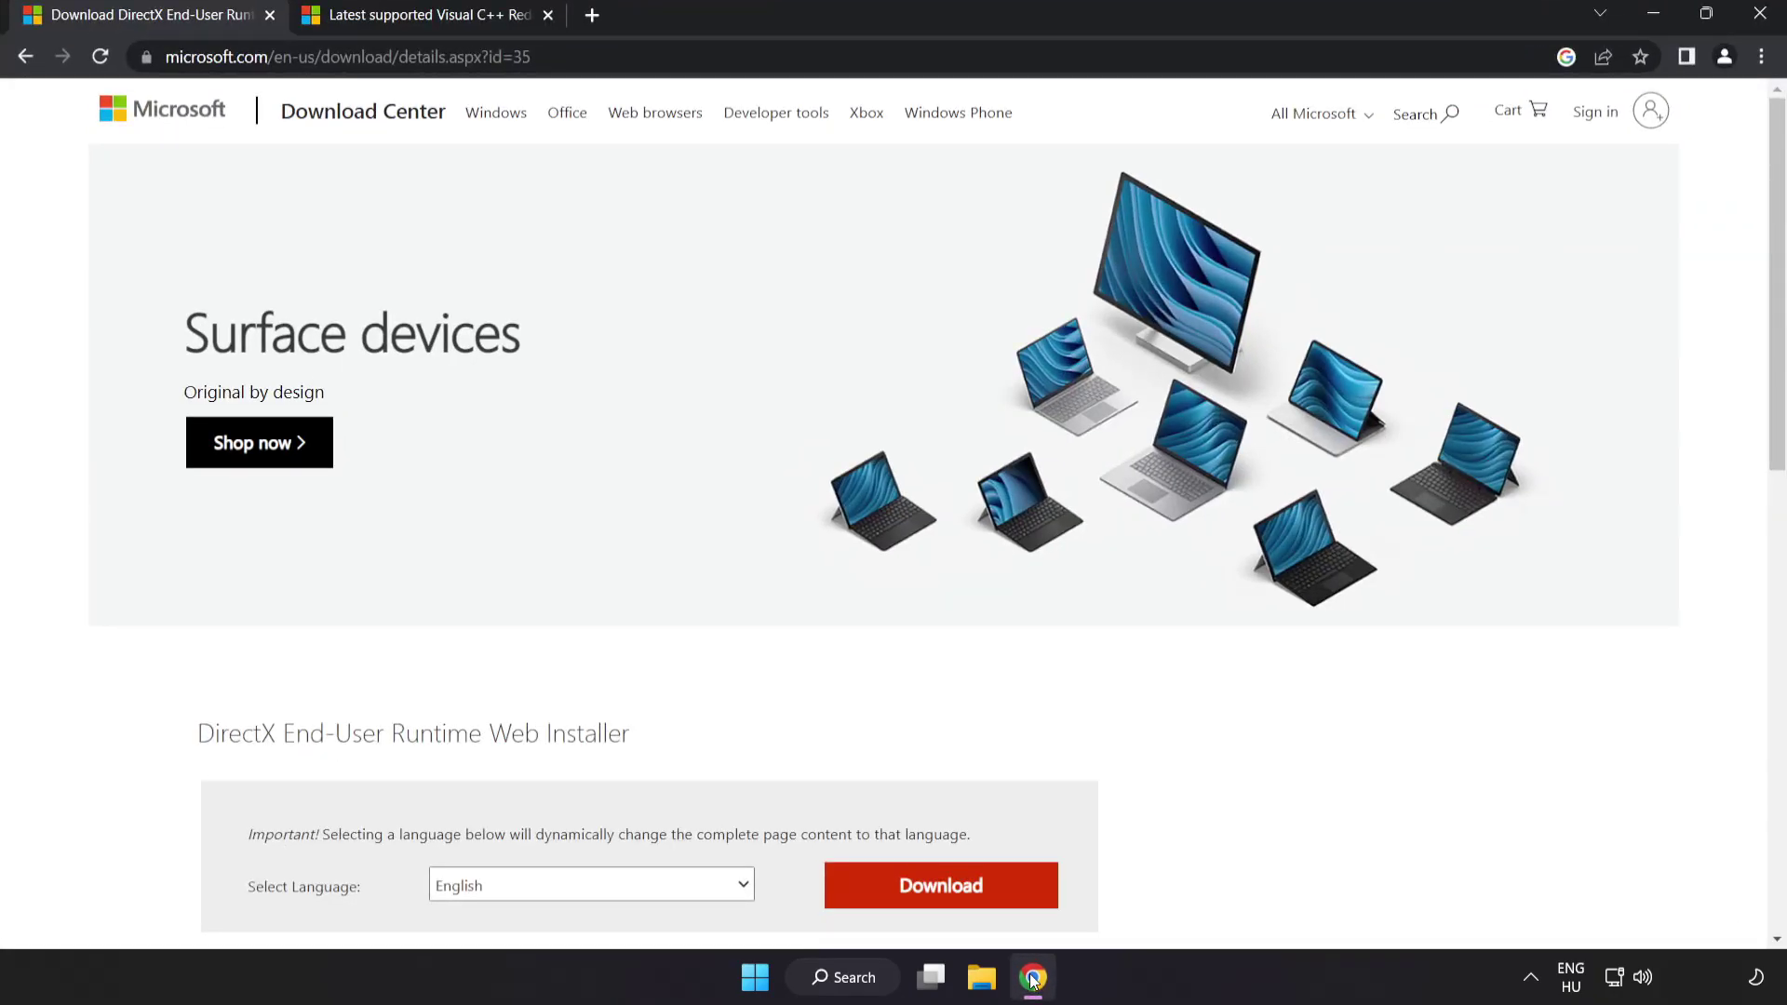
pyautogui.click(582, 57)
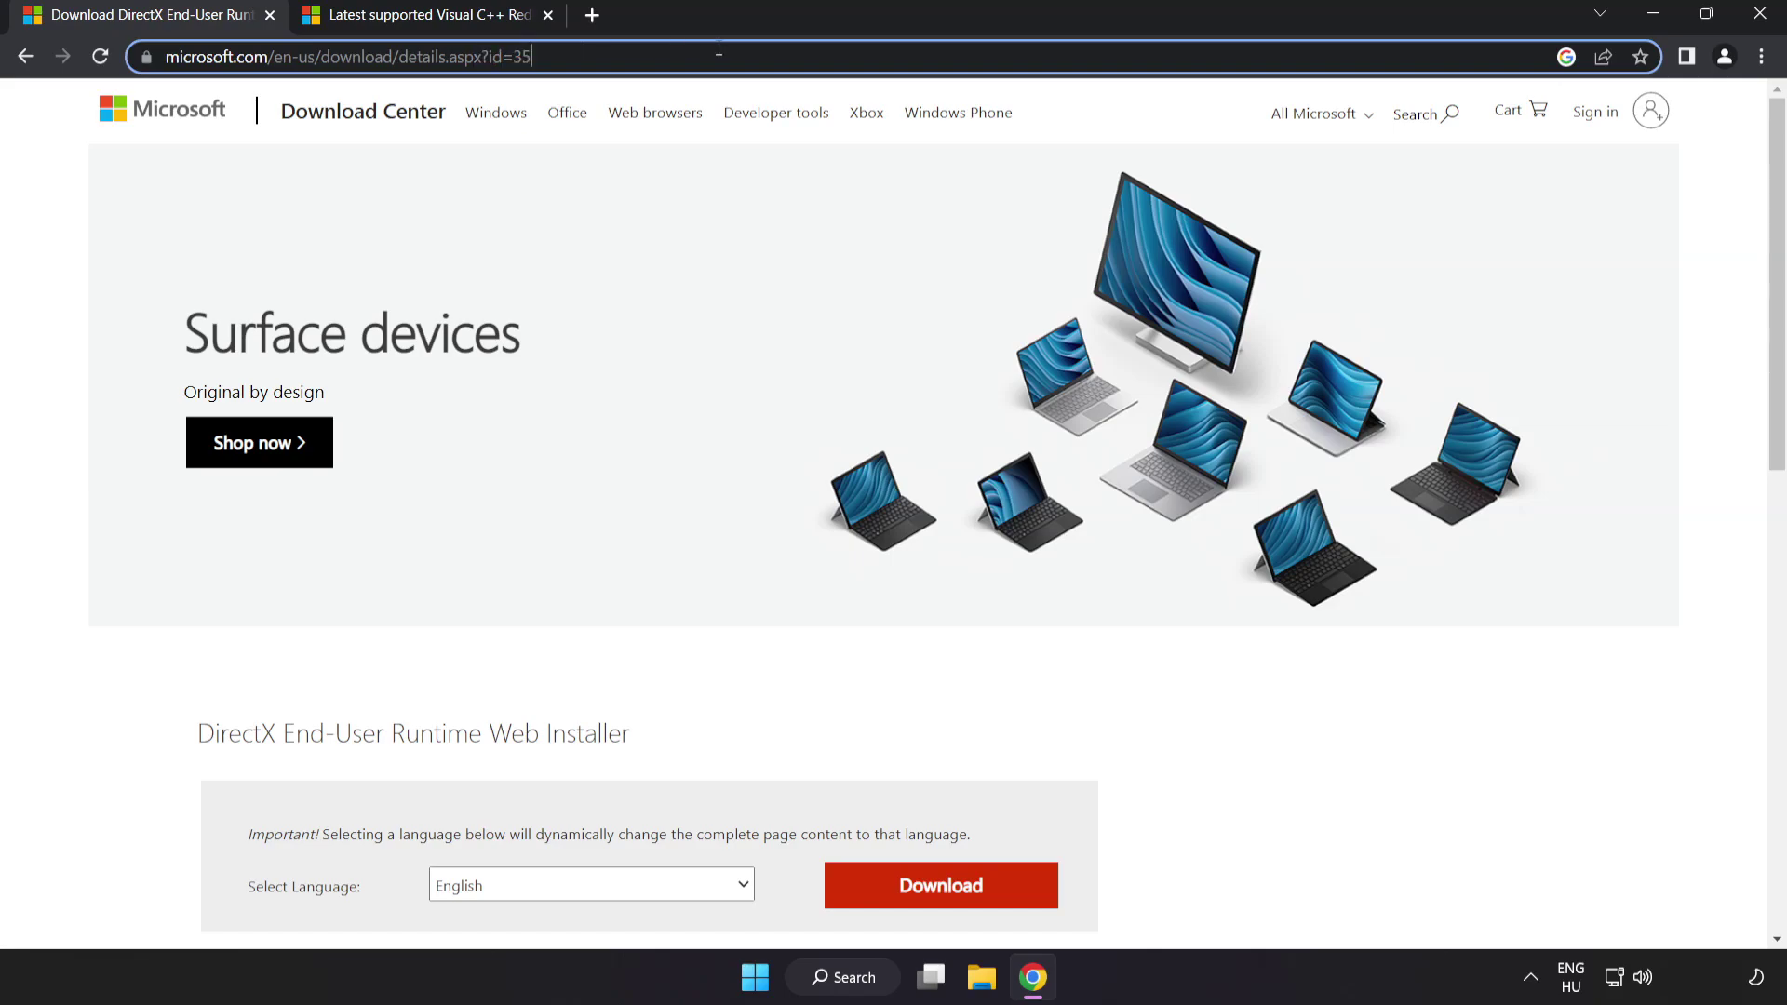
pyautogui.click(1248, 758)
pyautogui.scroll(-2, 1243, 749)
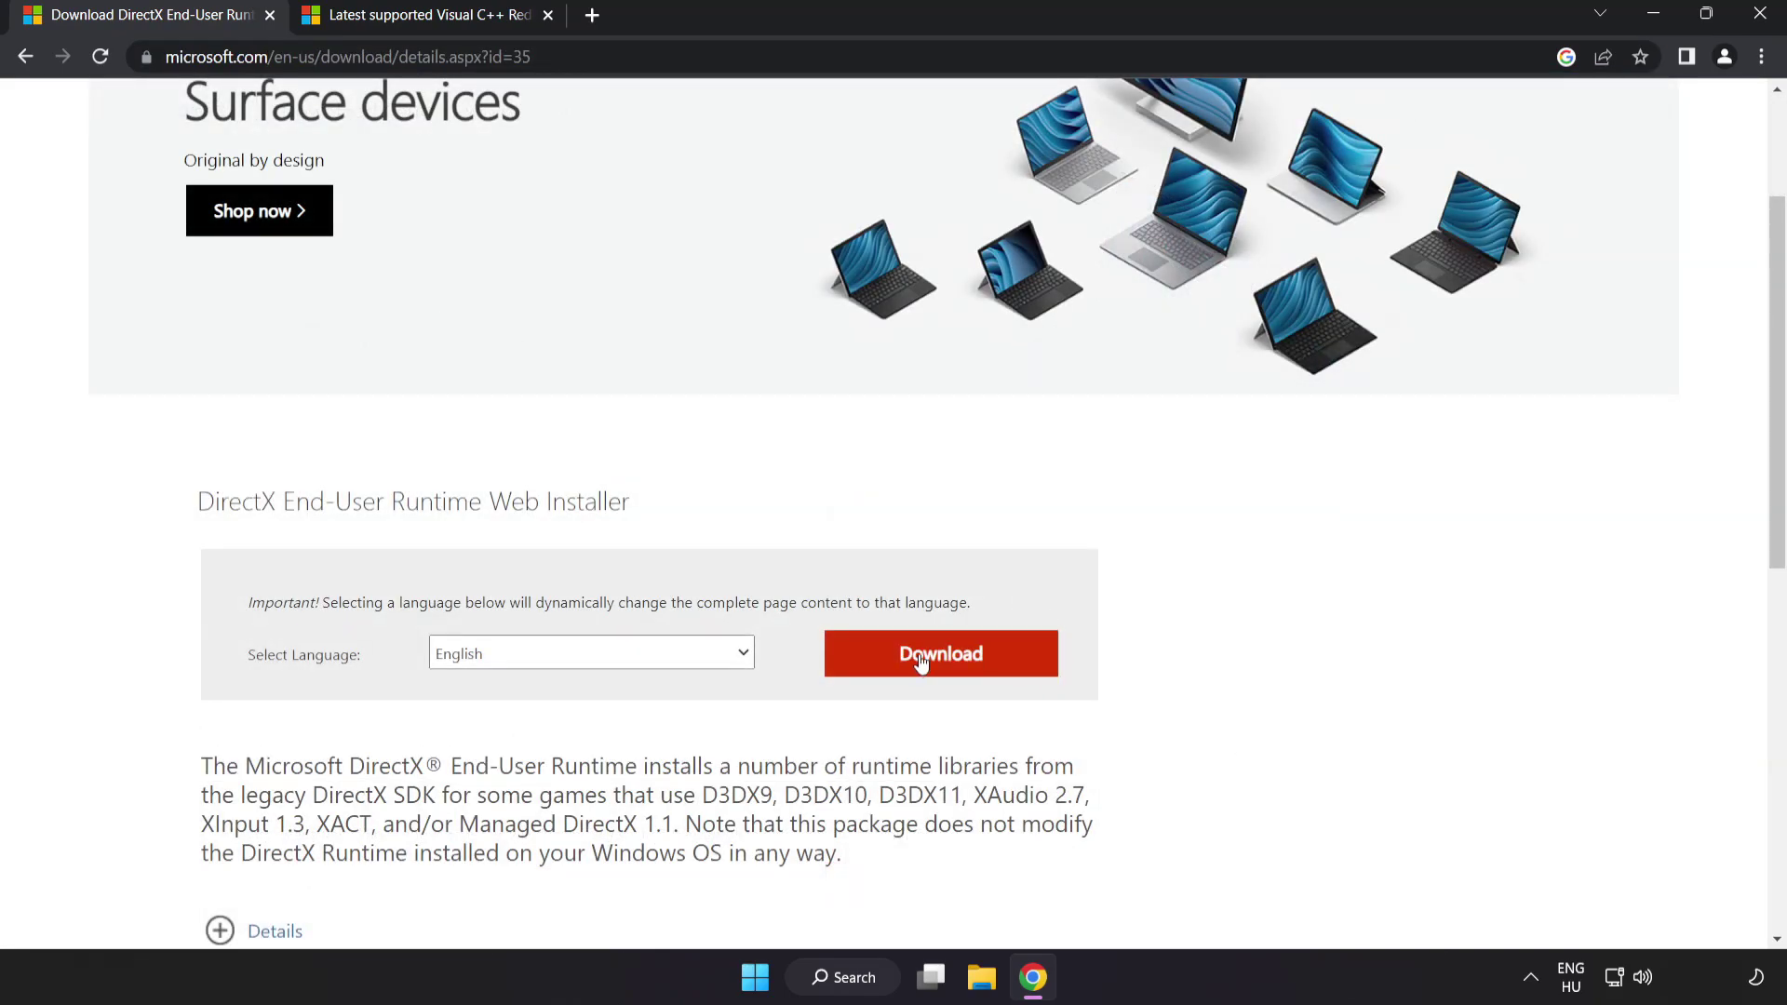
pyautogui.click(963, 673)
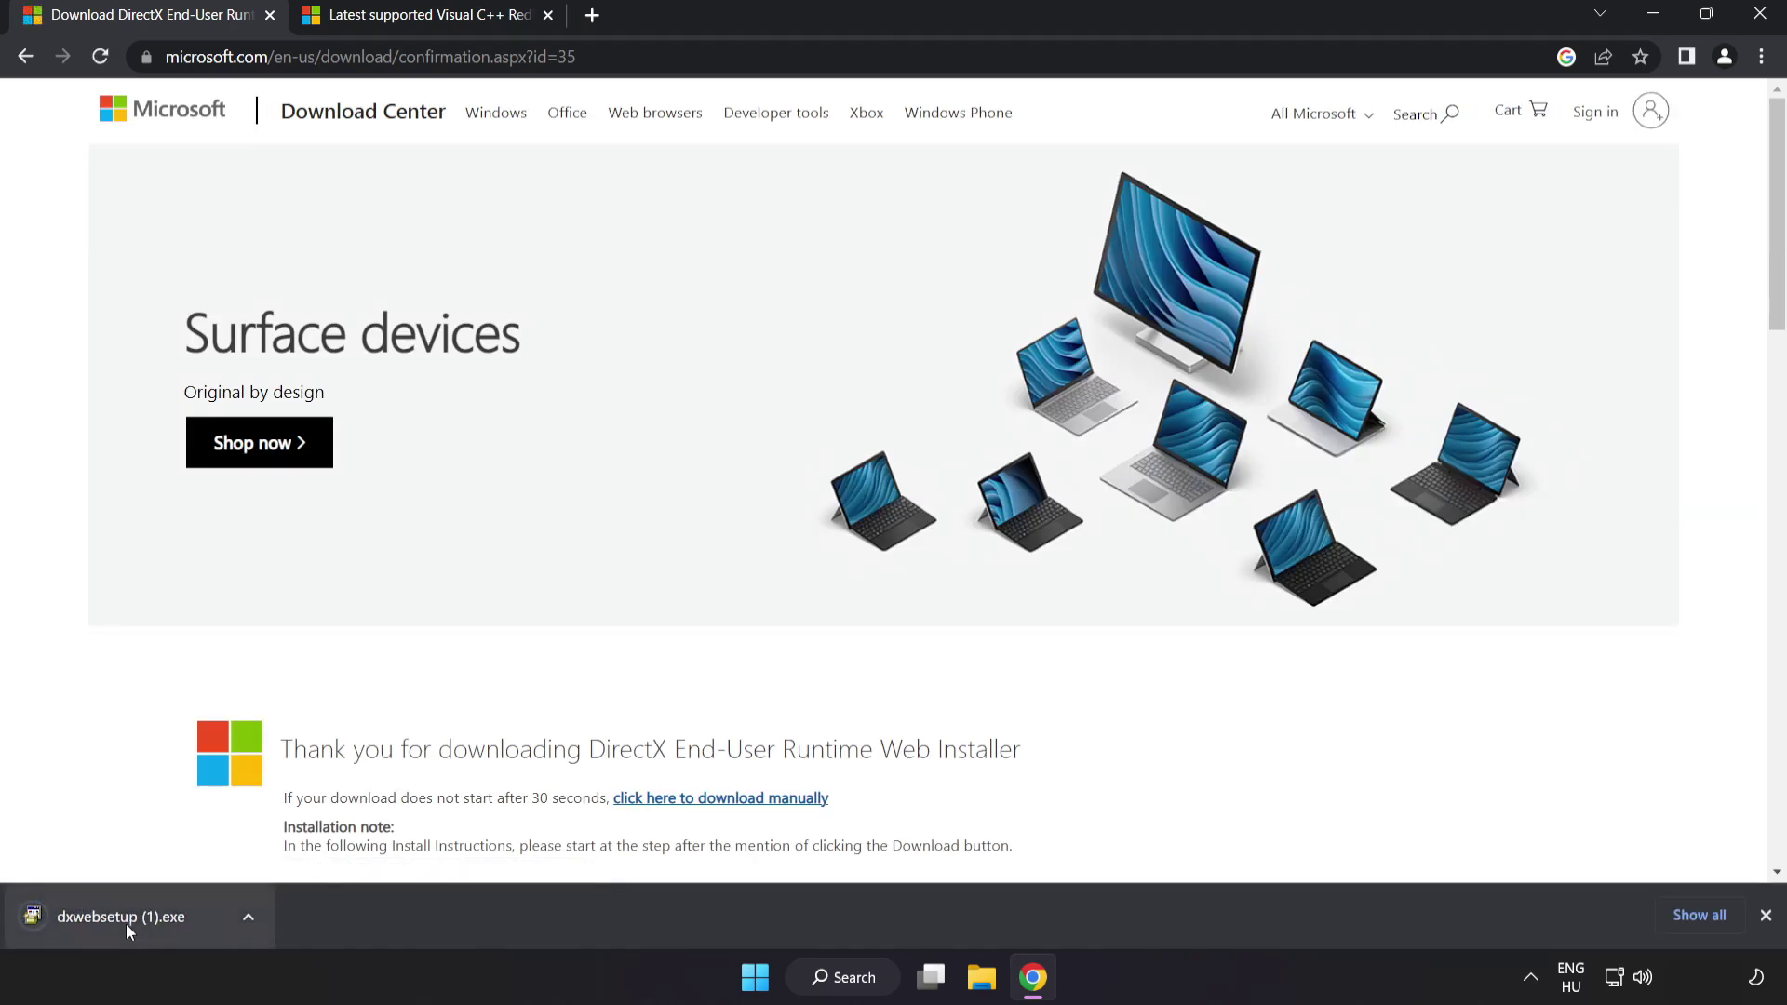
# Step: Run dxwebsetup, accept the license, and complete the DirectX setup wizard through Finish
pyautogui.click(149, 918)
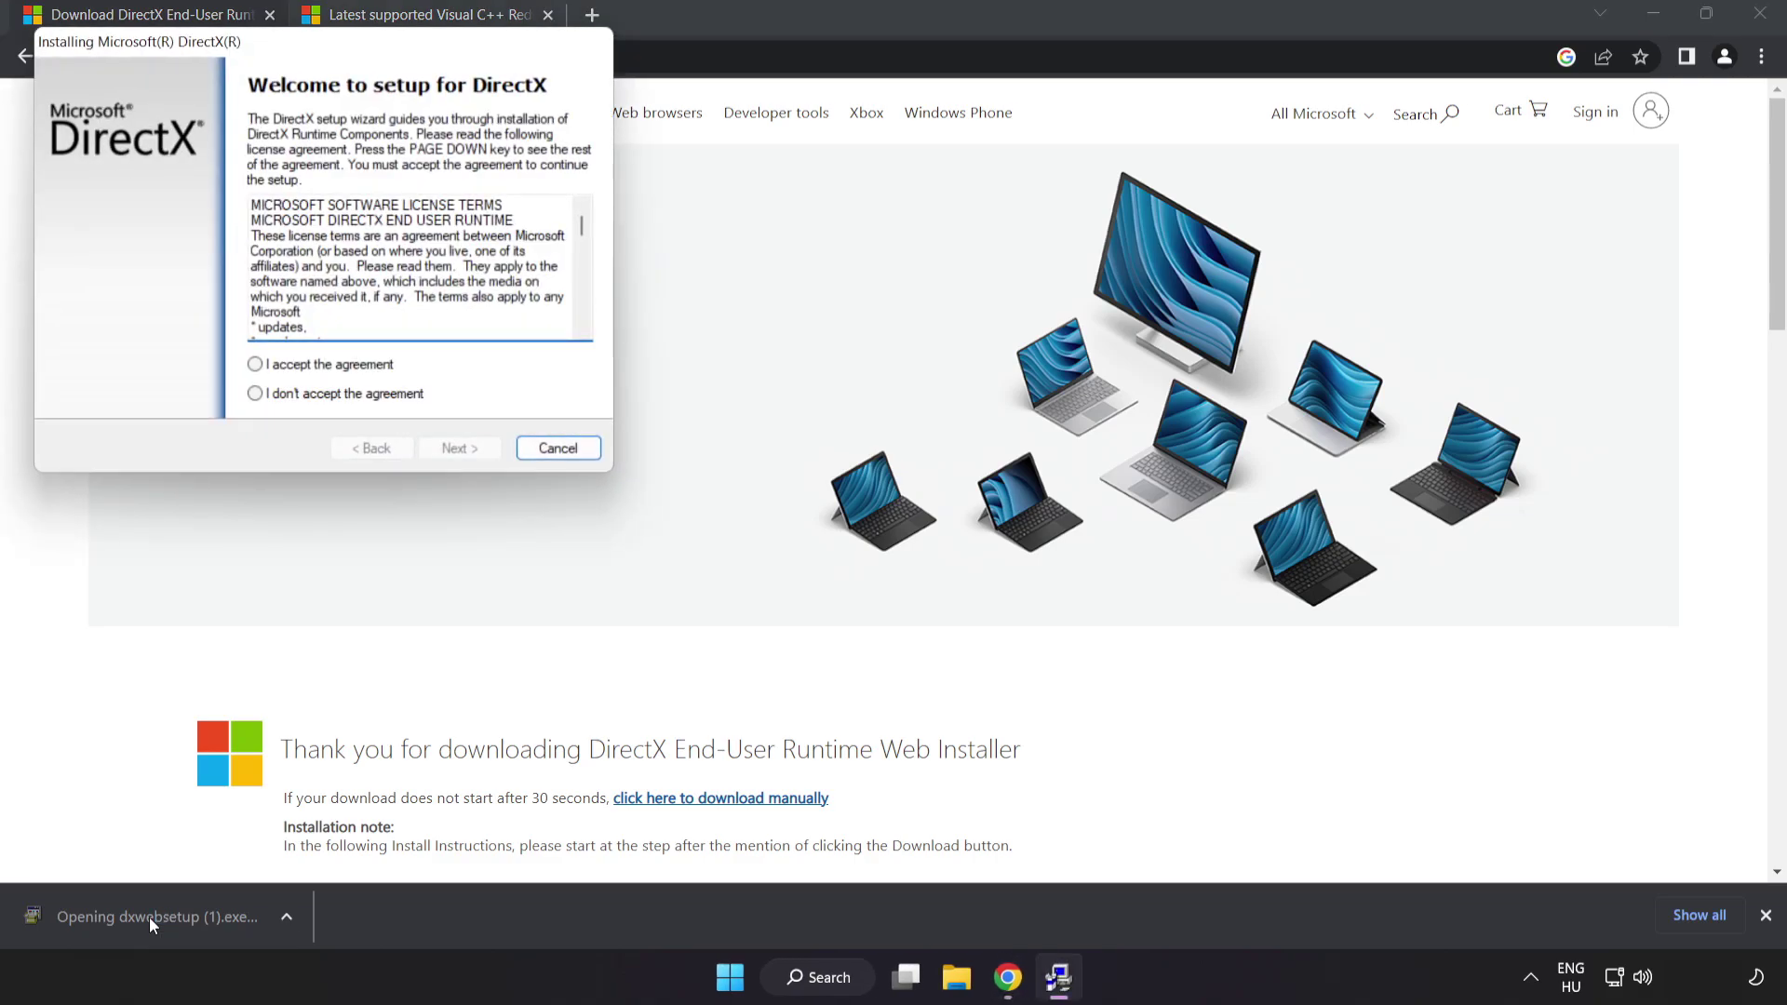
pyautogui.moveTo(268, 45); pyautogui.dragTo(815, 236)
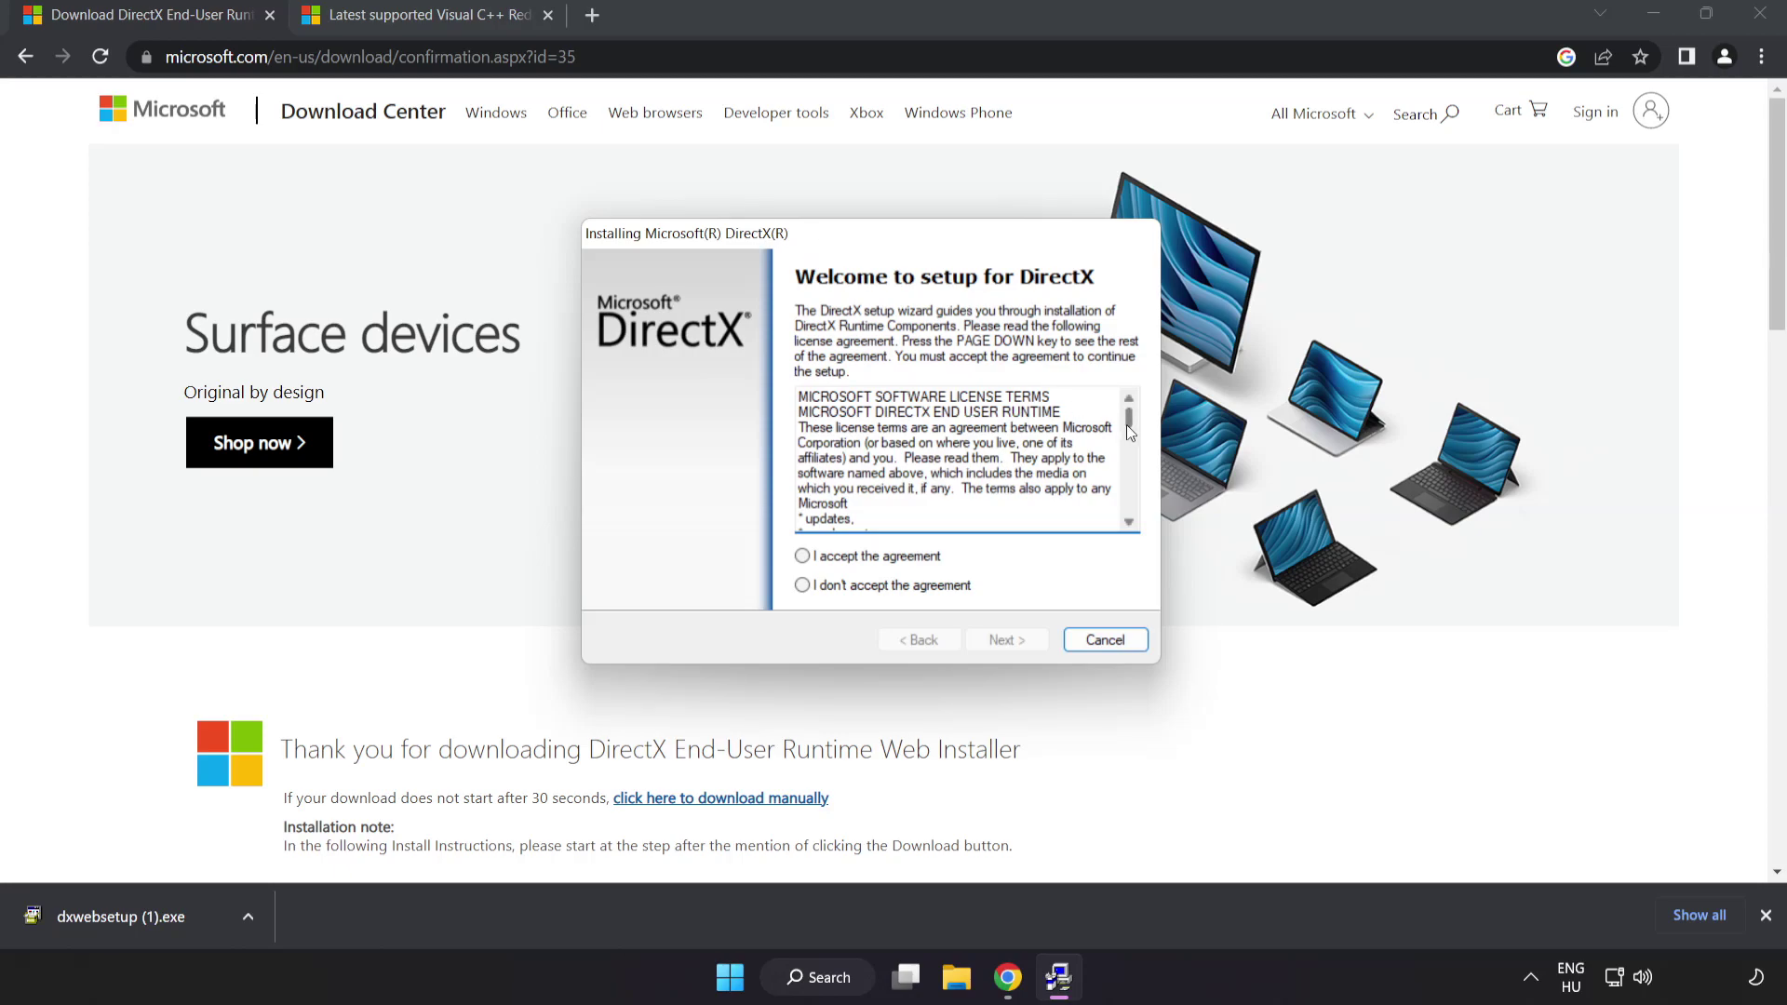
pyautogui.moveTo(1129, 433); pyautogui.dragTo(1128, 502)
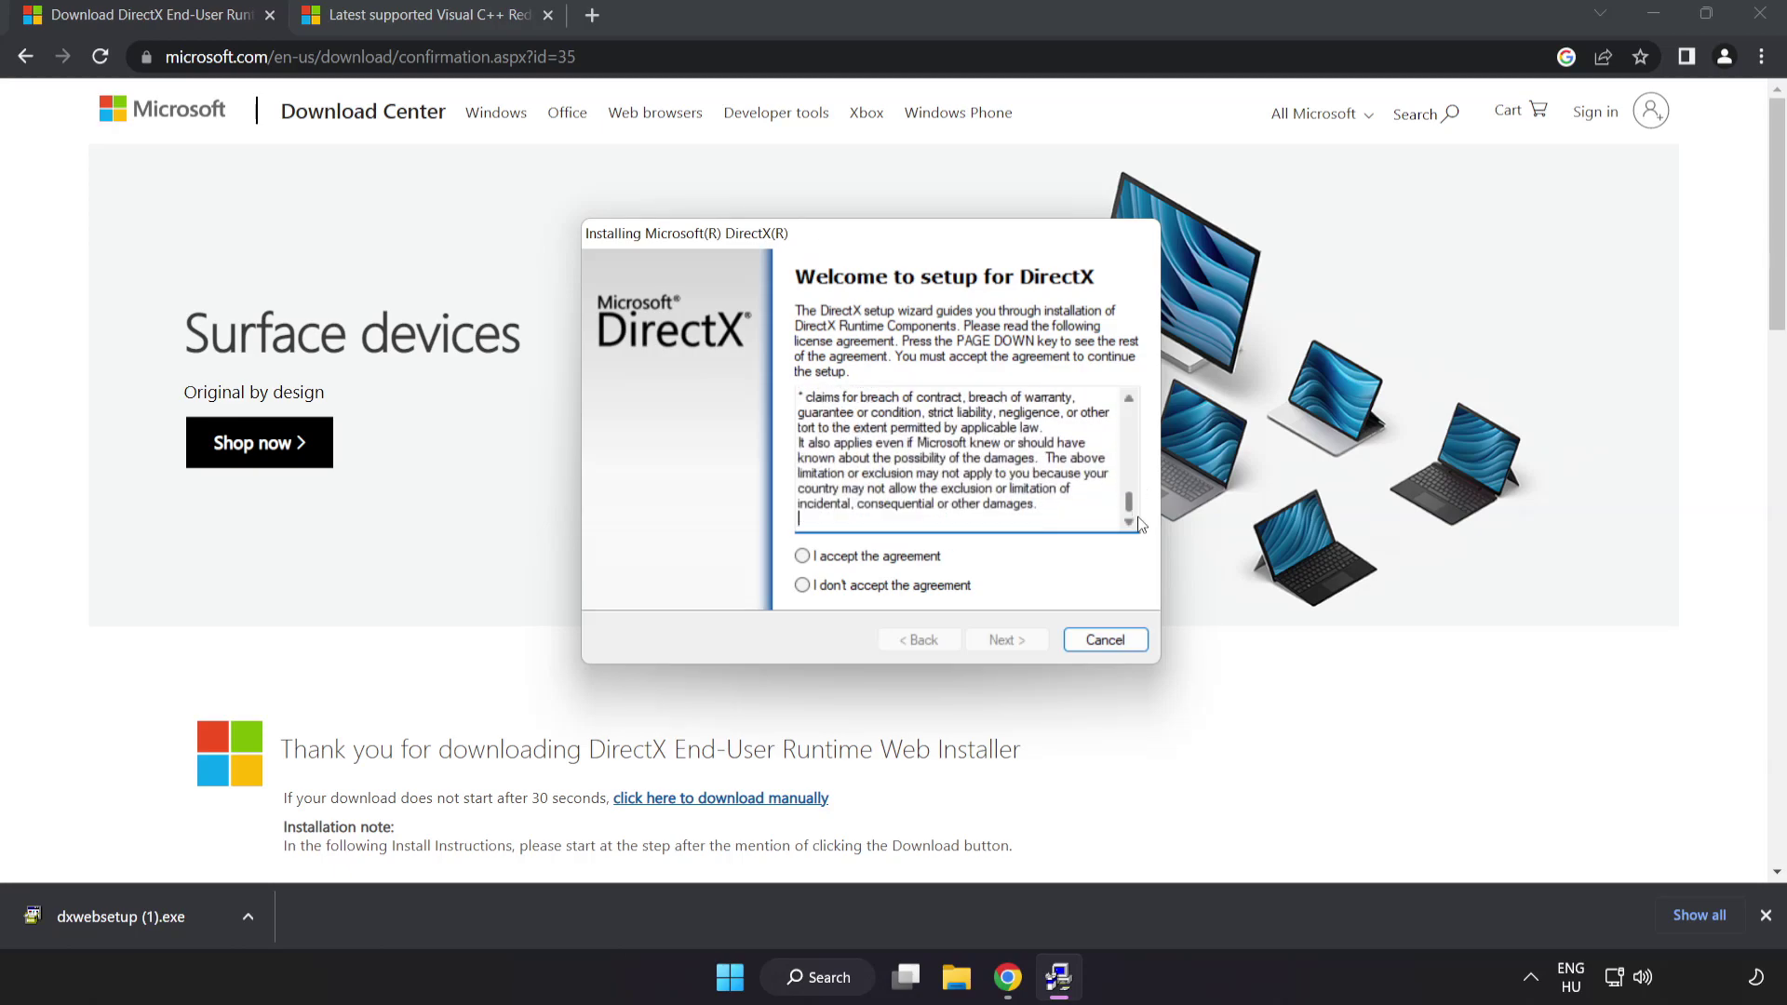
pyautogui.click(836, 558)
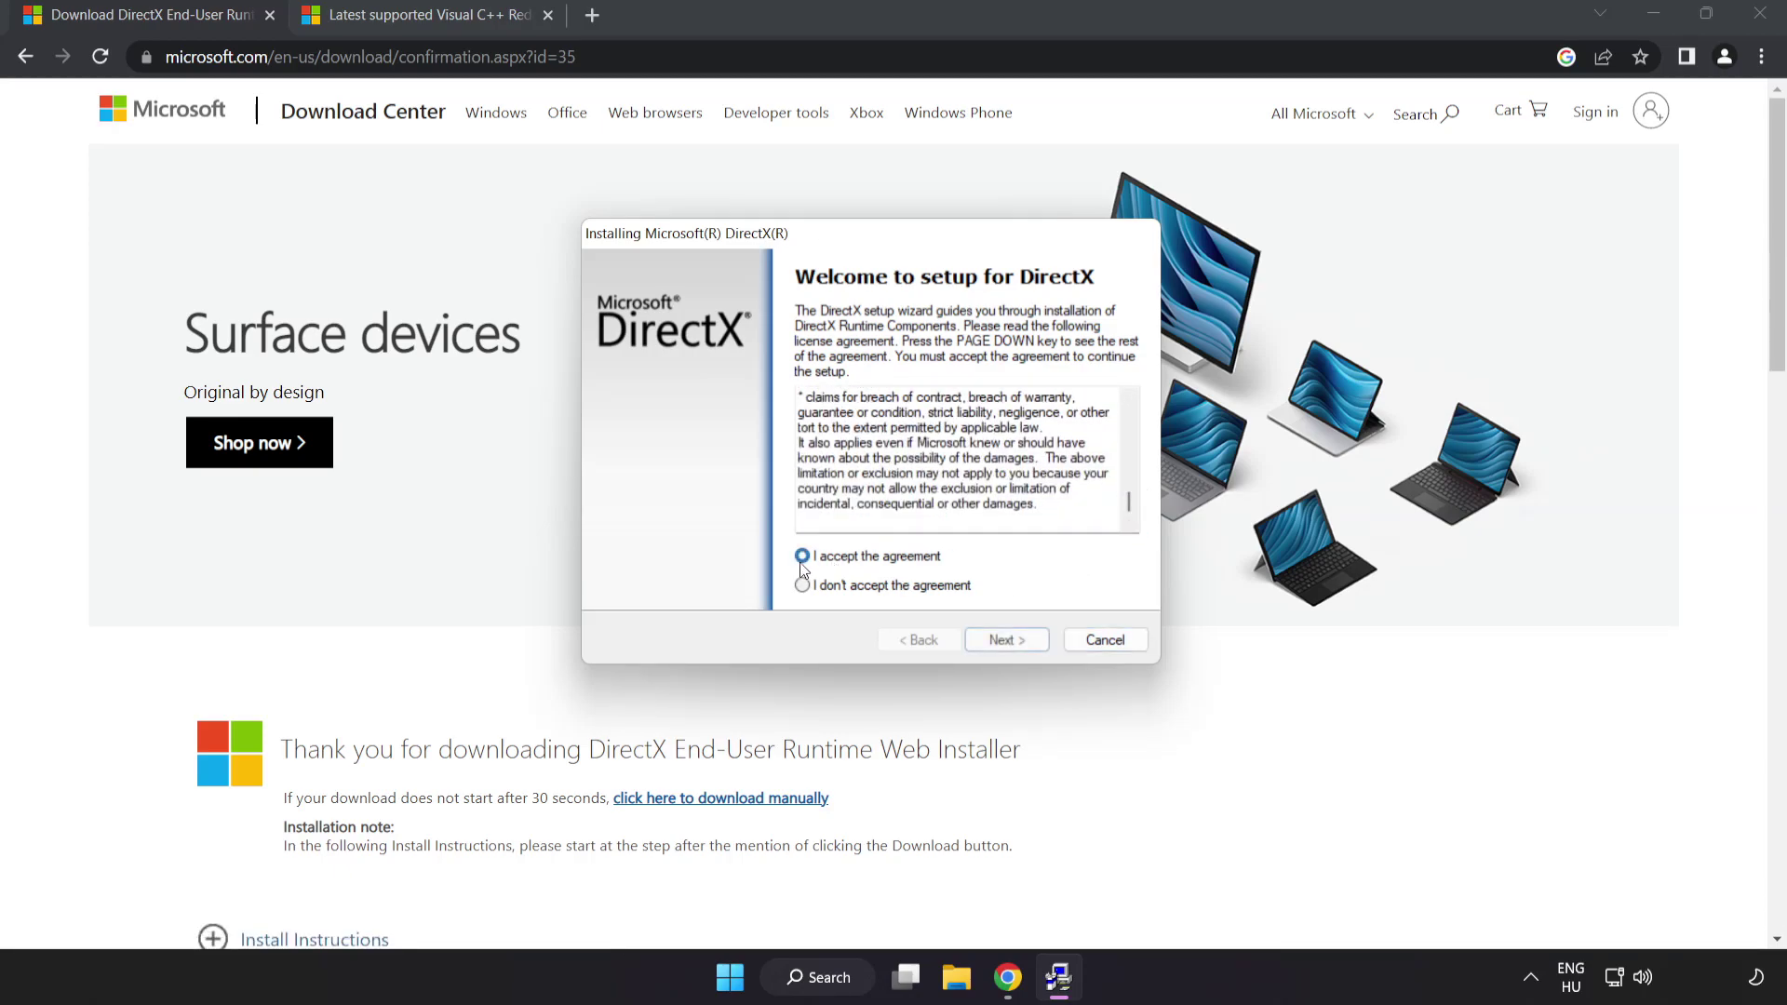
pyautogui.click(1005, 641)
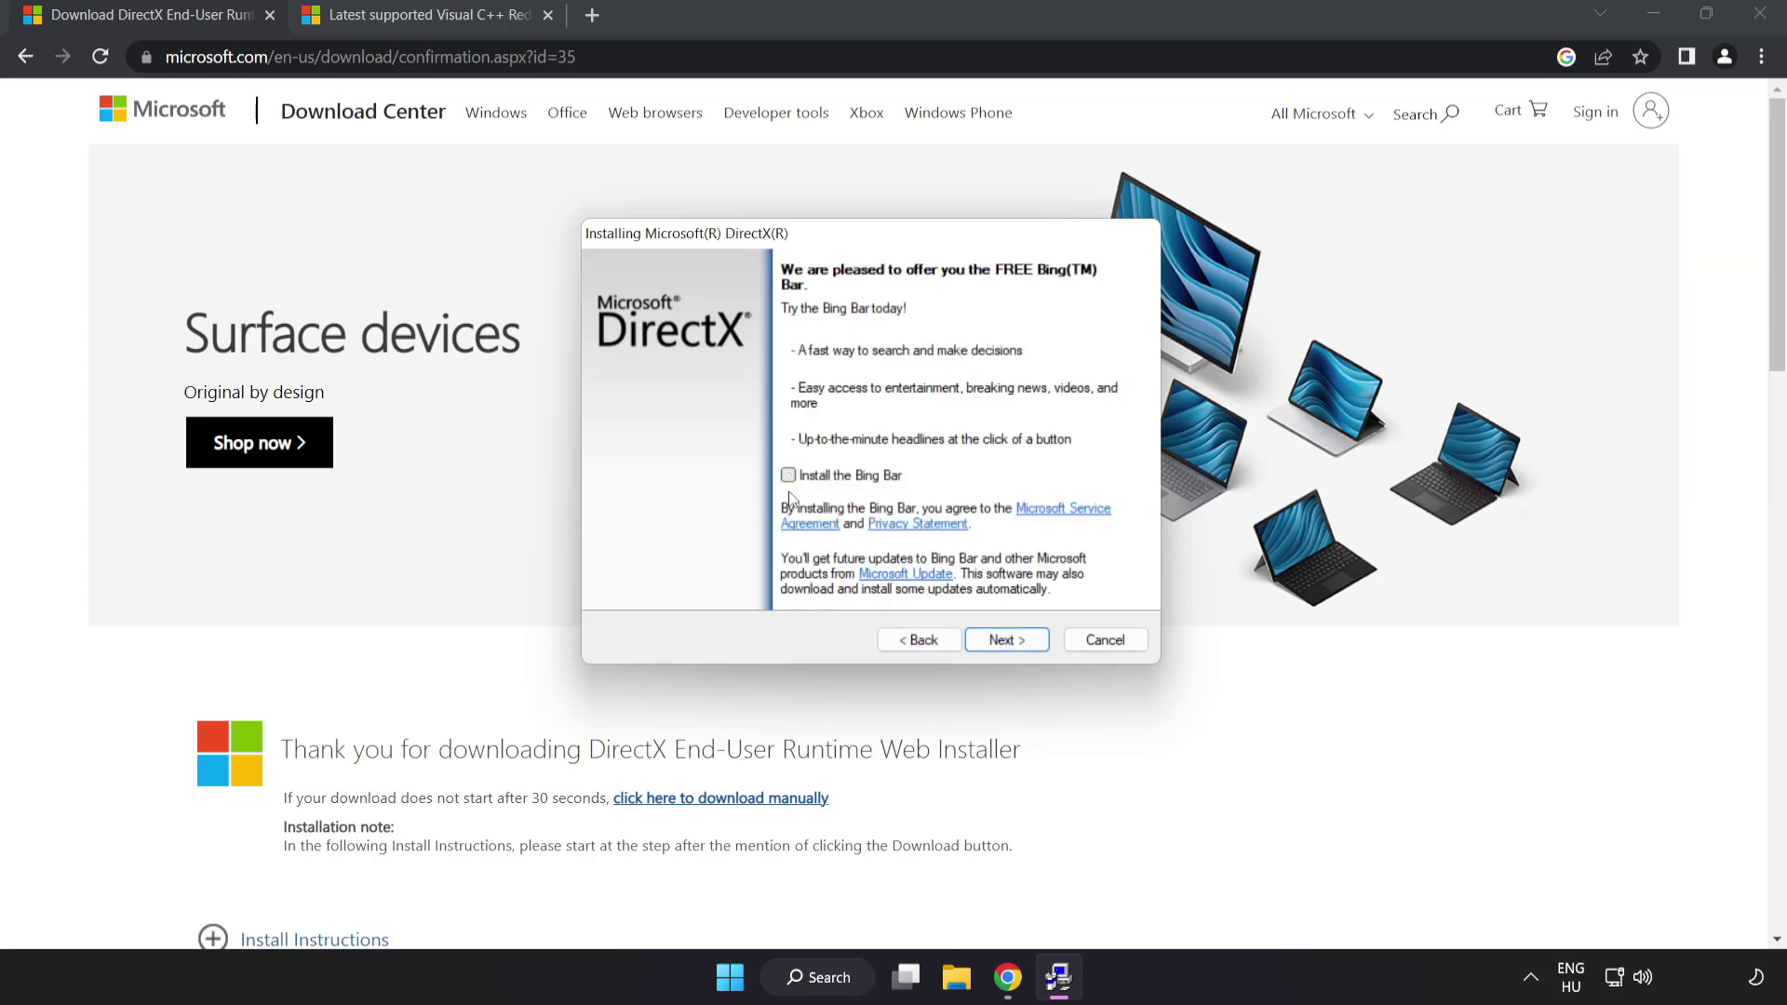
pyautogui.click(1012, 643)
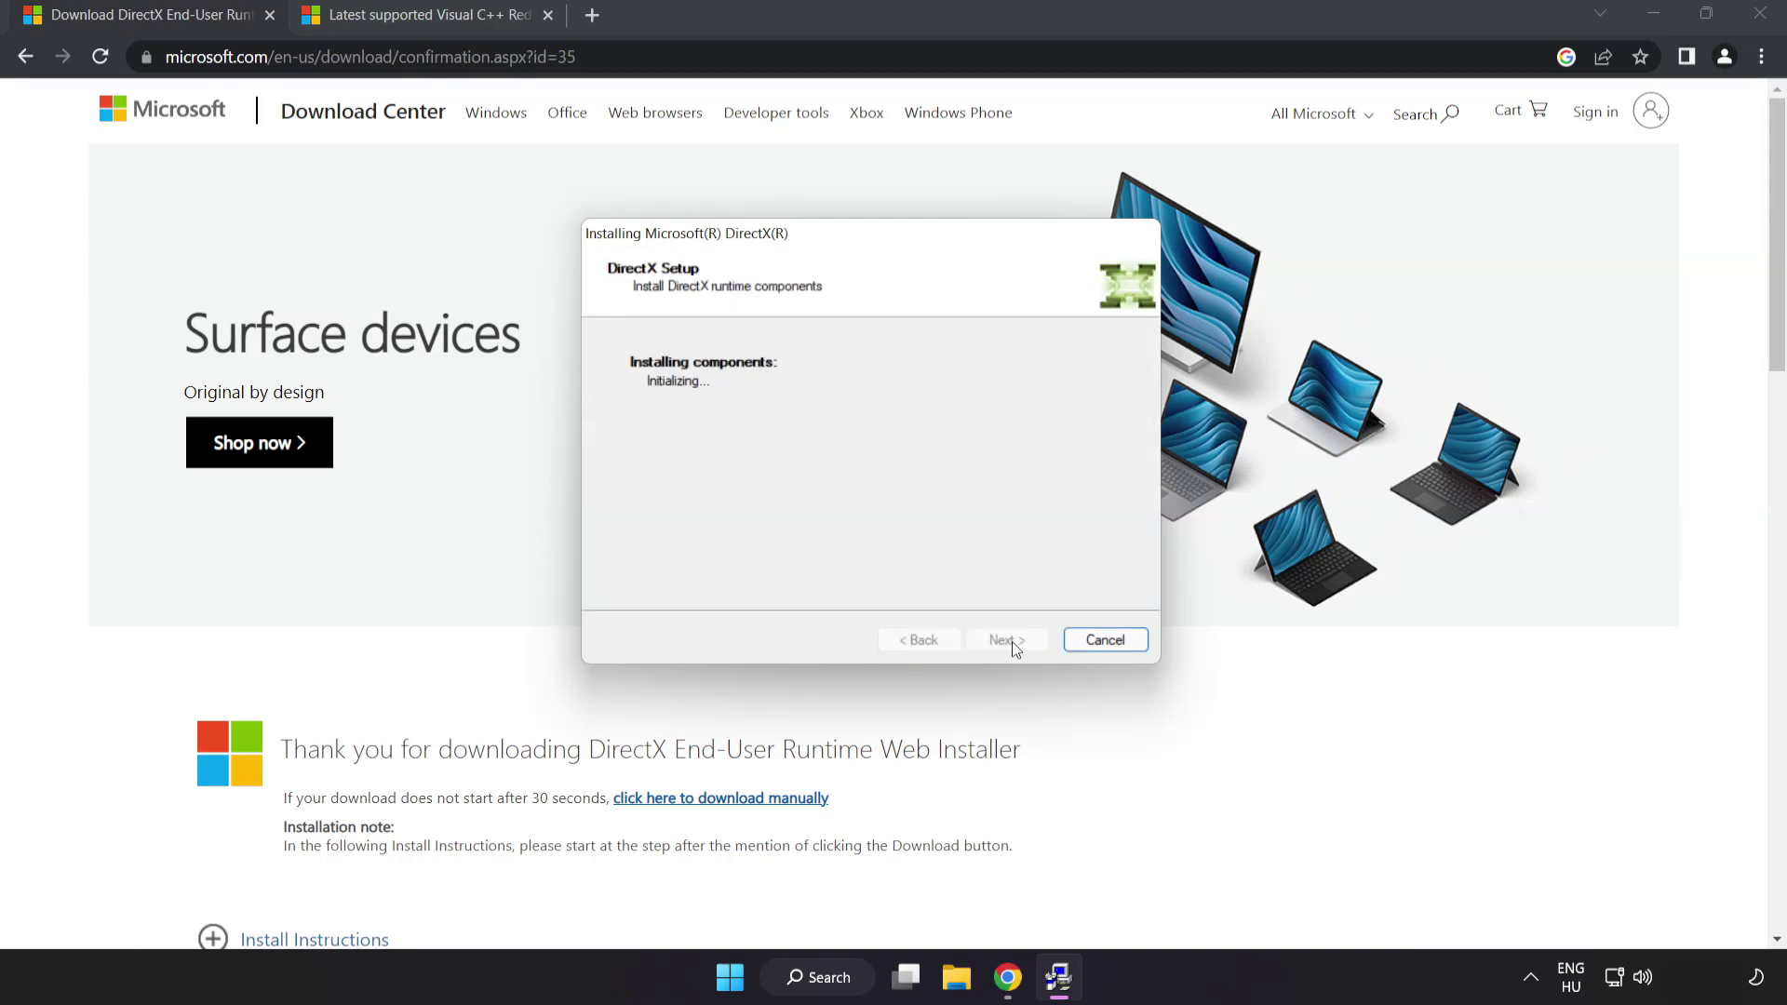
pyautogui.click(1007, 646)
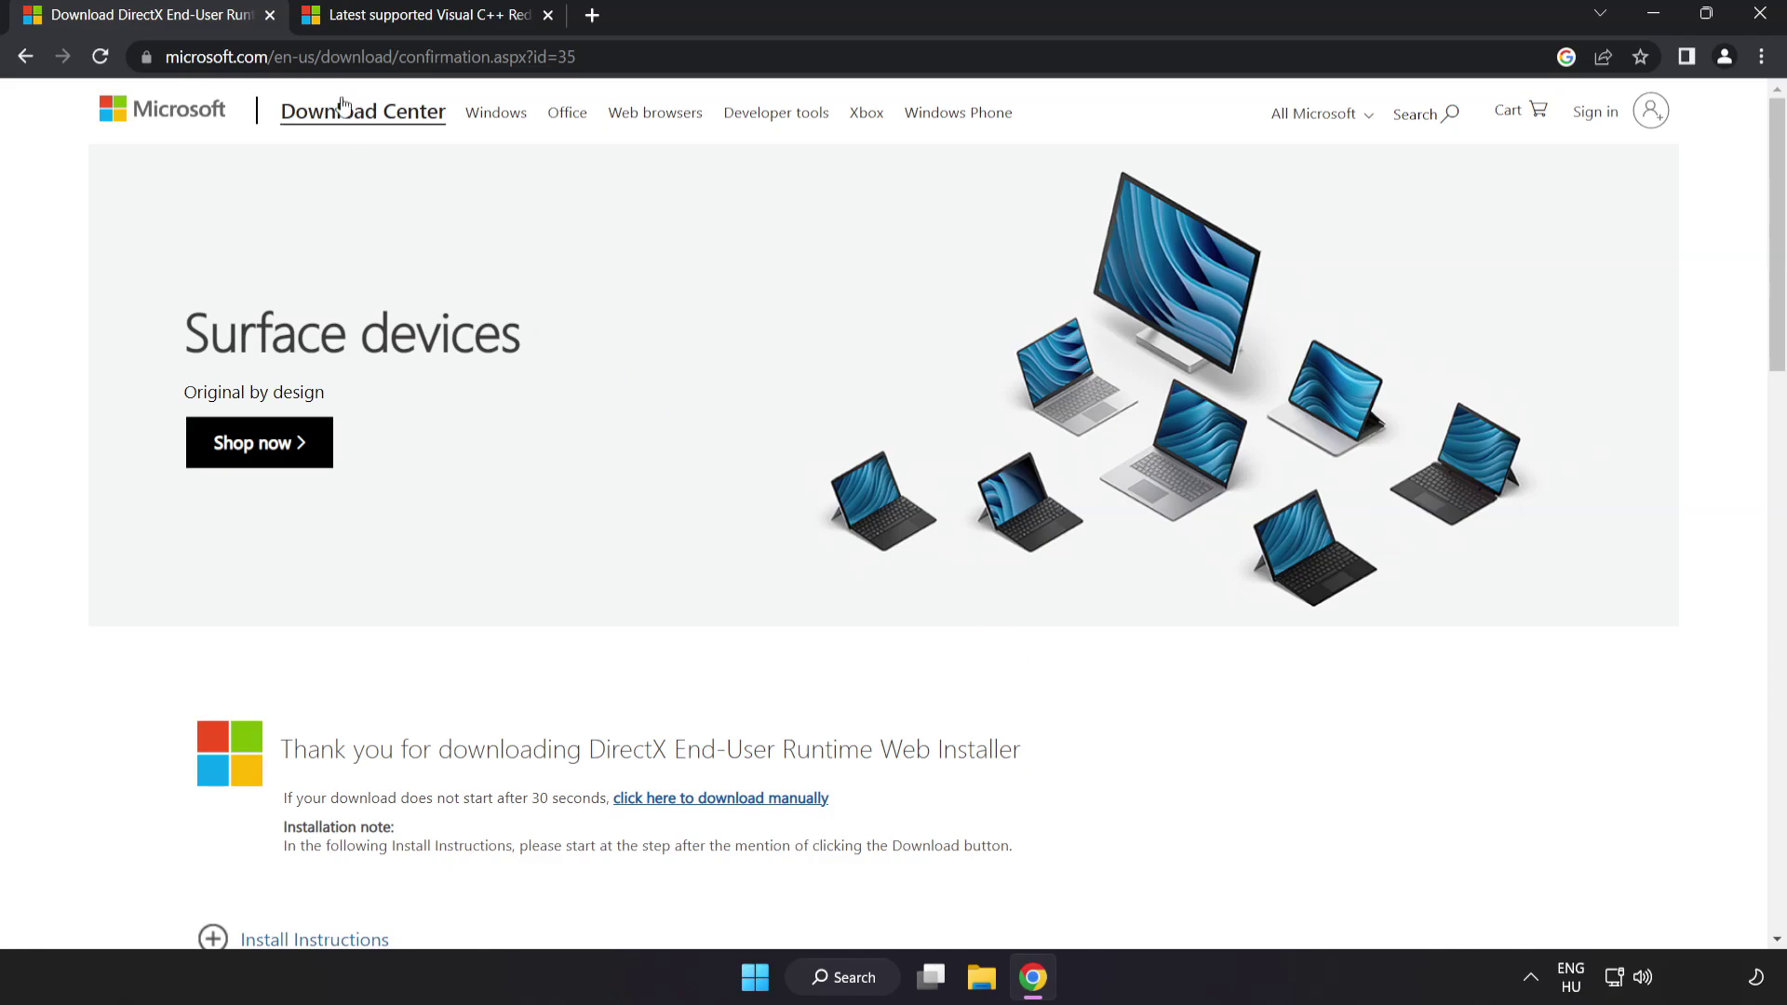
# Step: Close the DirectX tab and download the ARM64, x86 and x64 Visual C++ redistributables
pyautogui.click(270, 16)
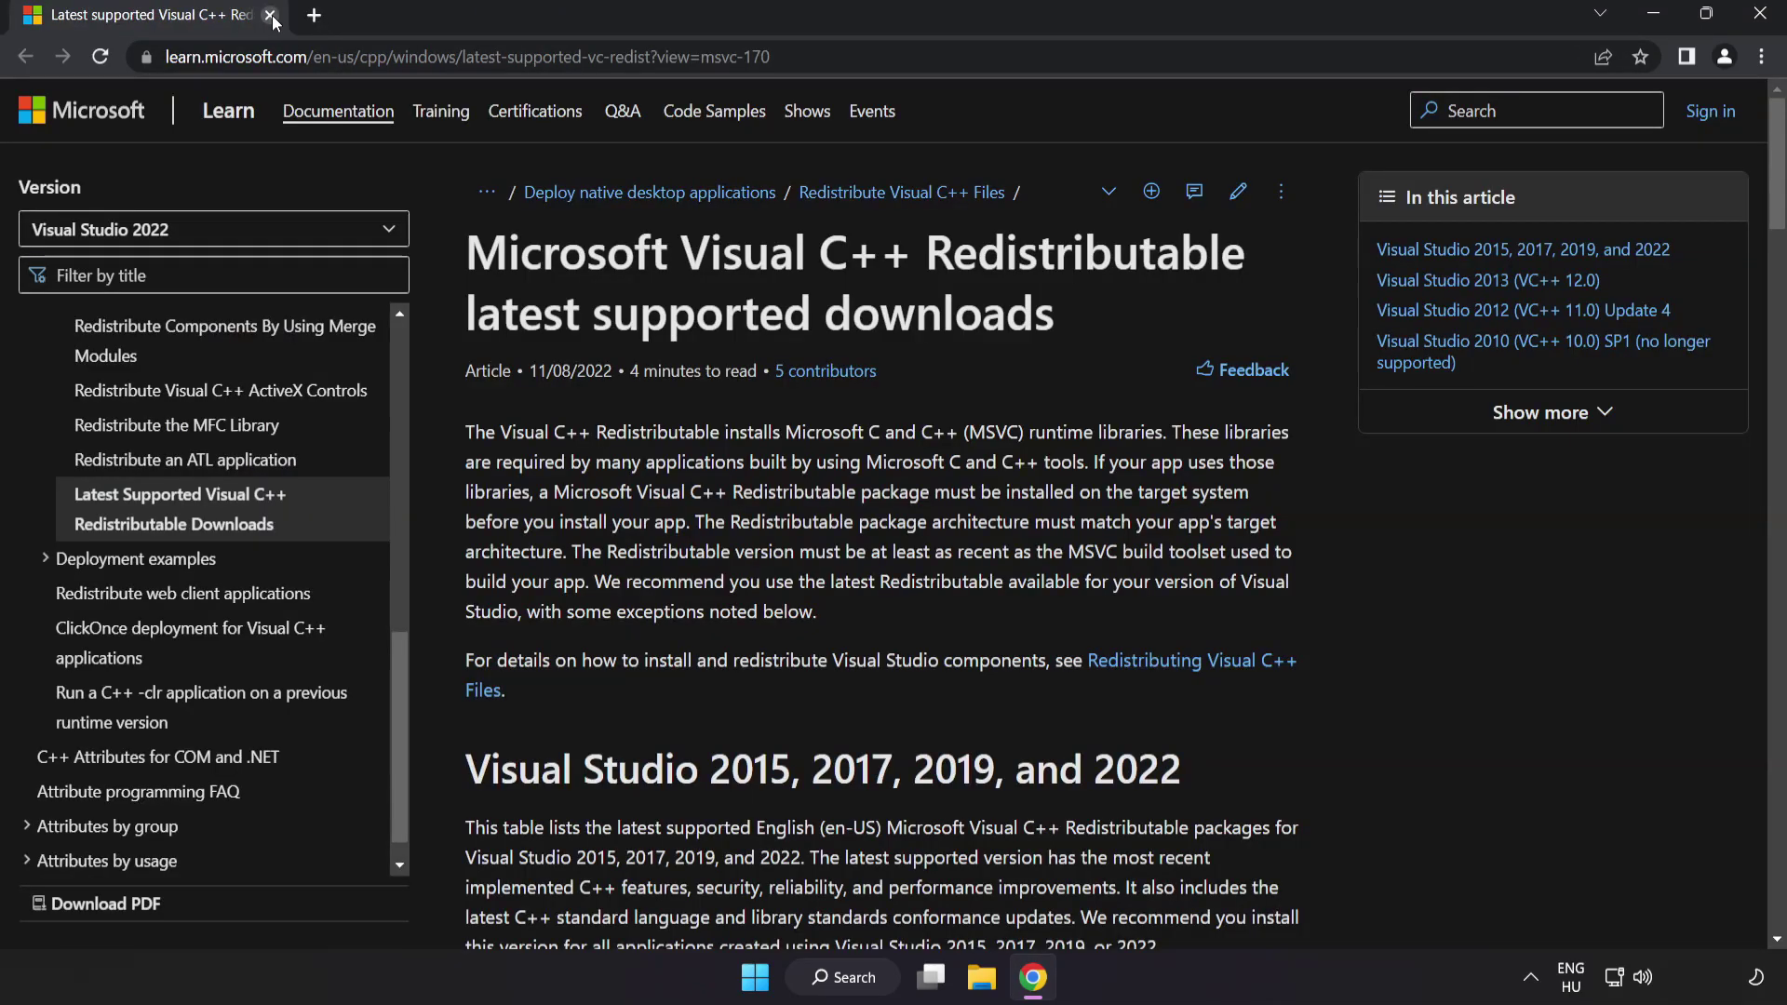
pyautogui.click(1053, 65)
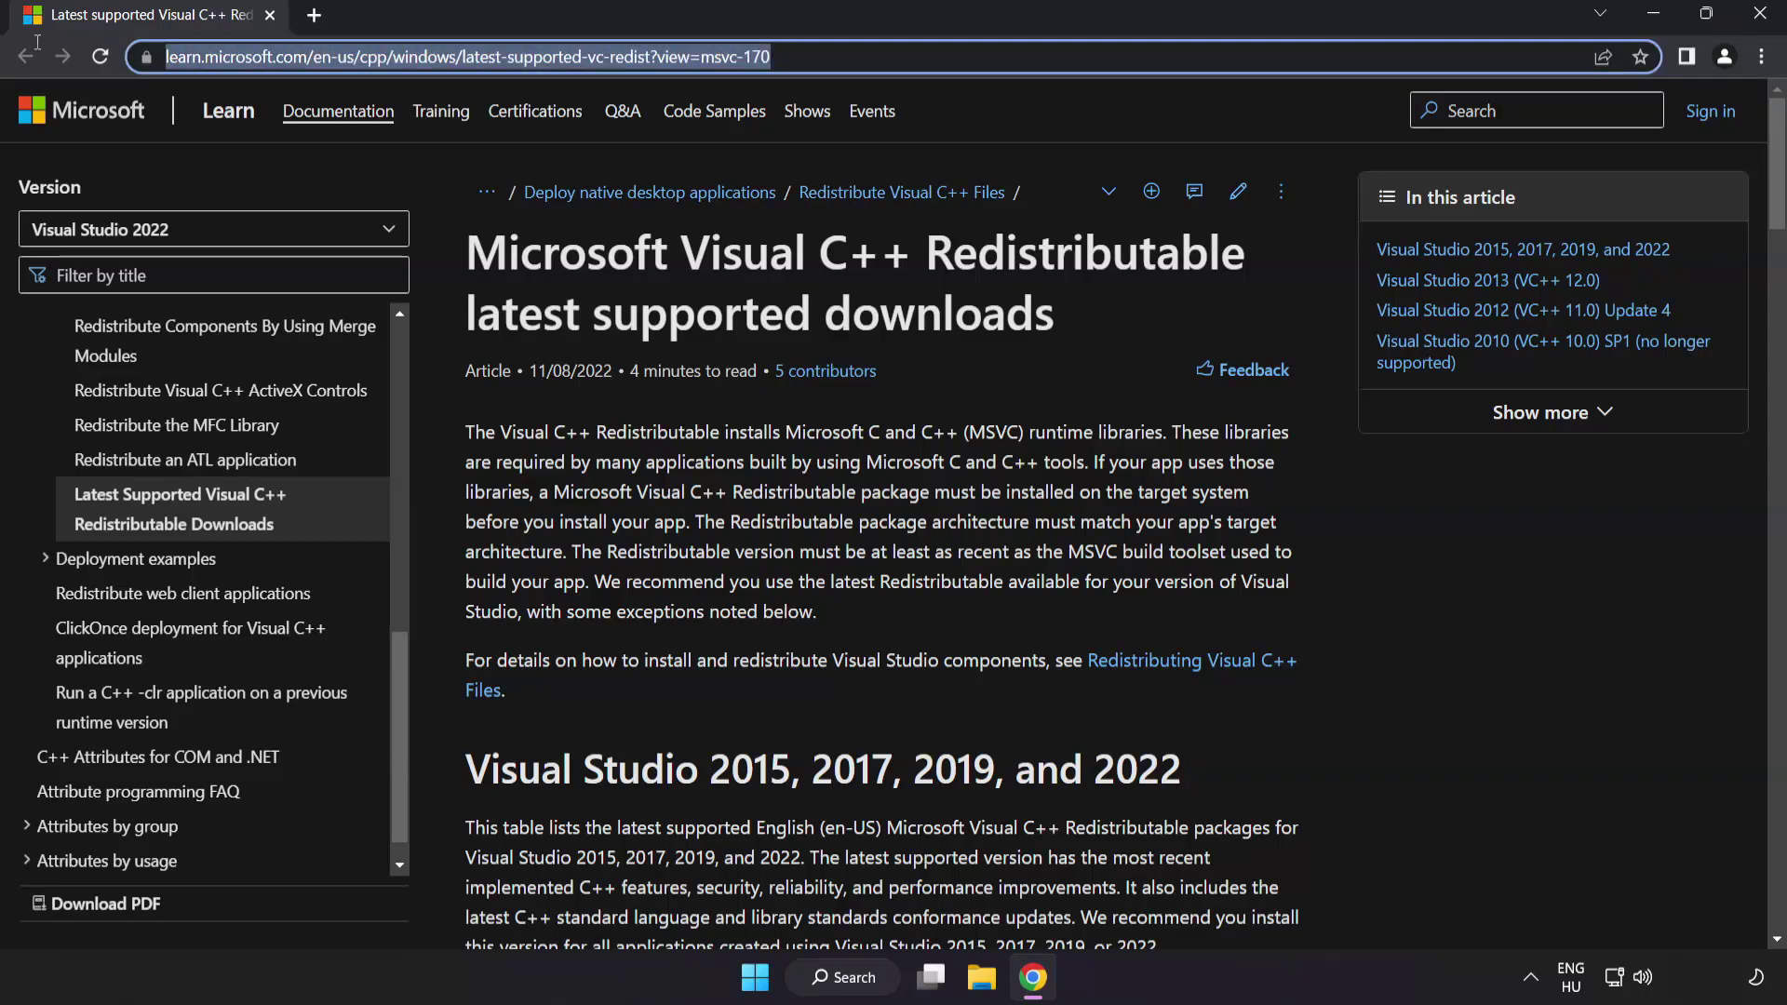
pyautogui.click(1054, 65)
pyautogui.click(898, 275)
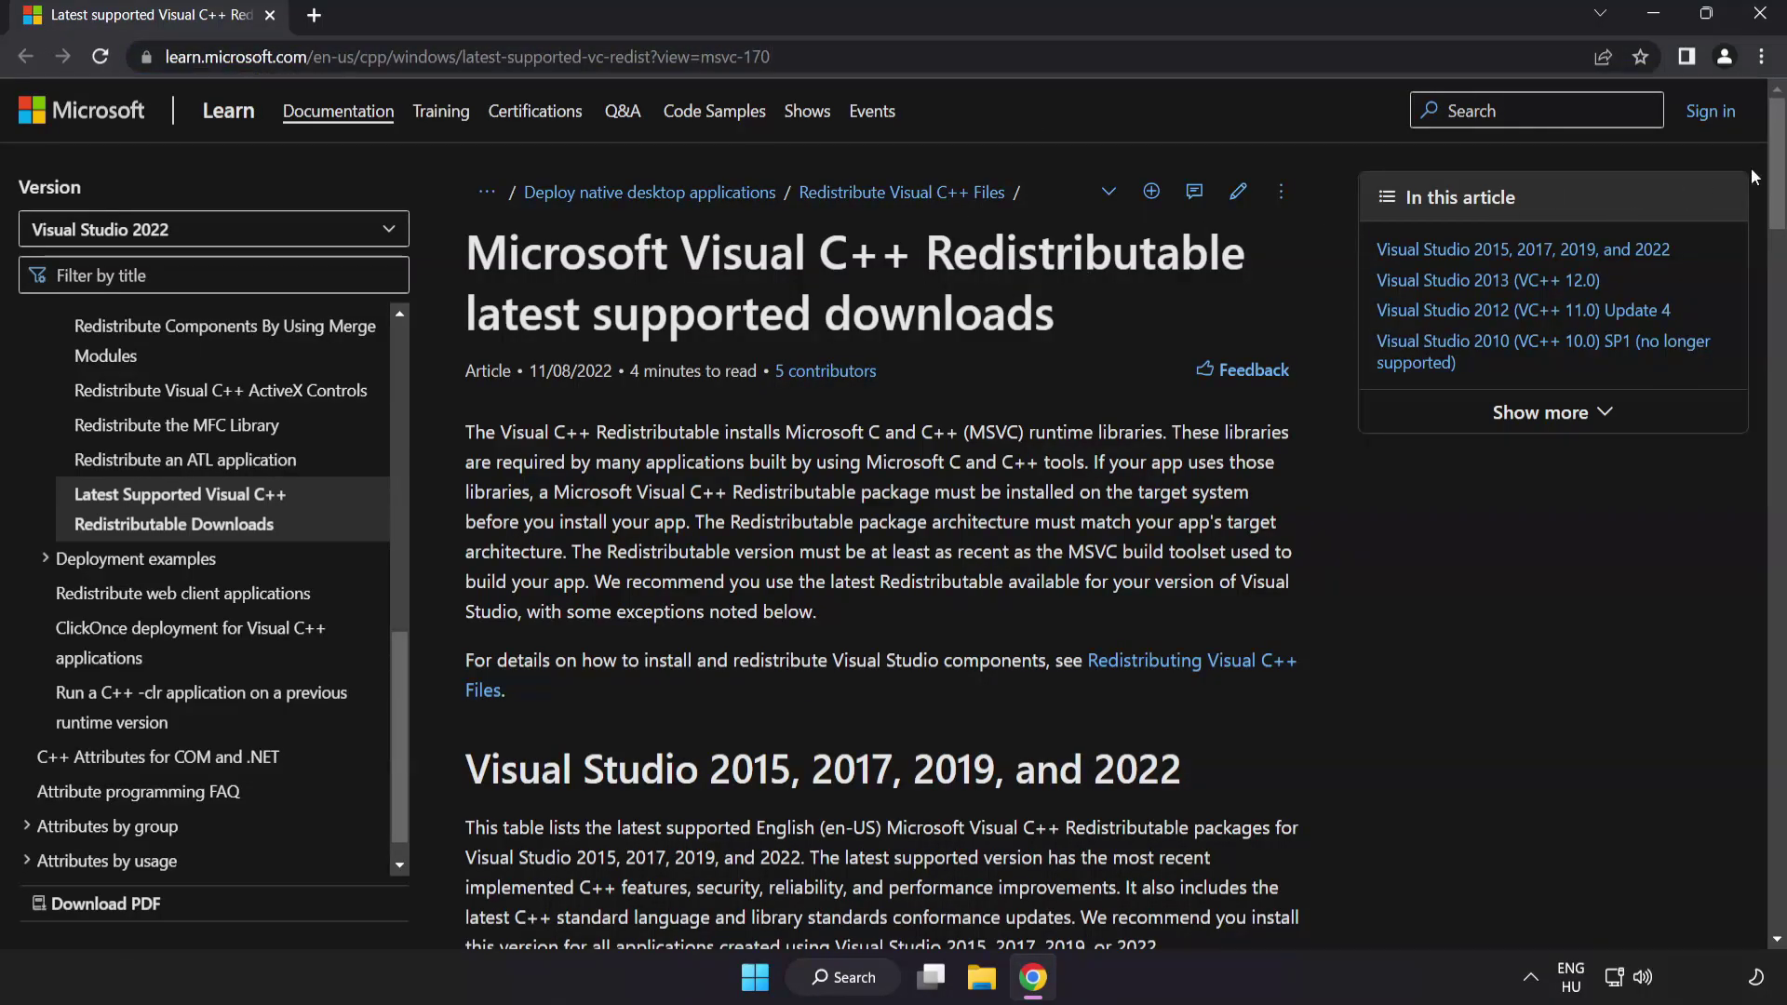
pyautogui.moveTo(1780, 172); pyautogui.dragTo(1740, 275)
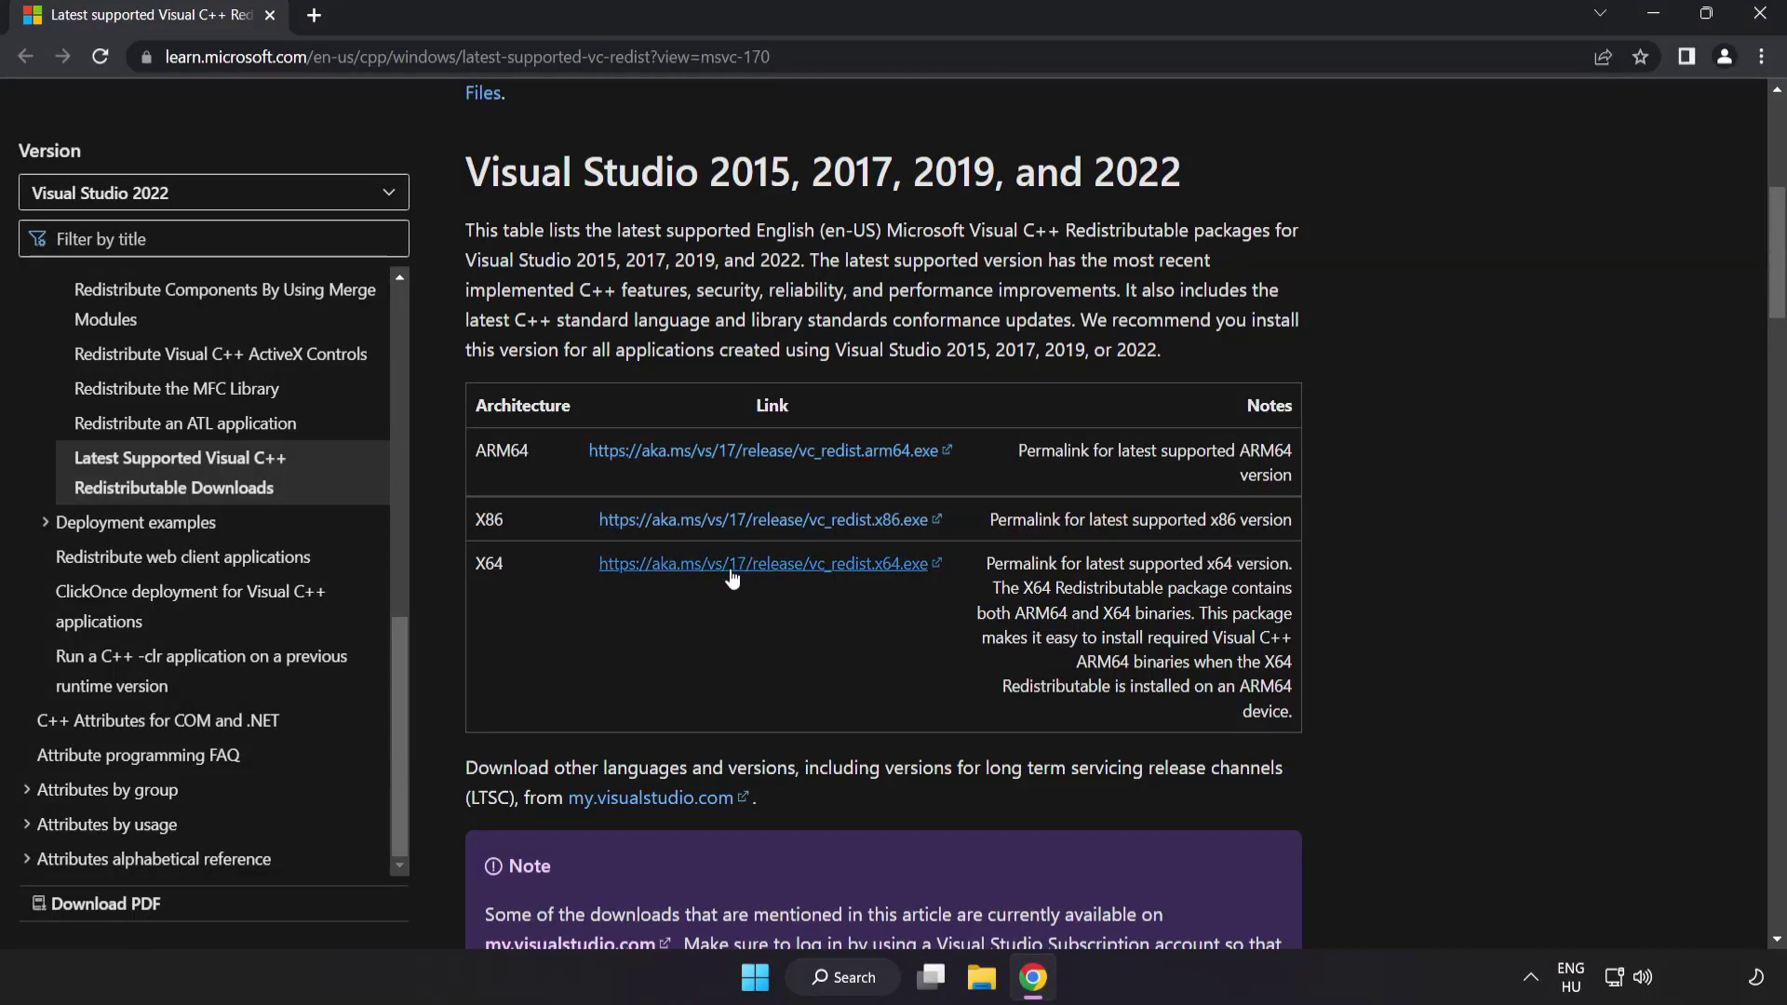
pyautogui.click(742, 452)
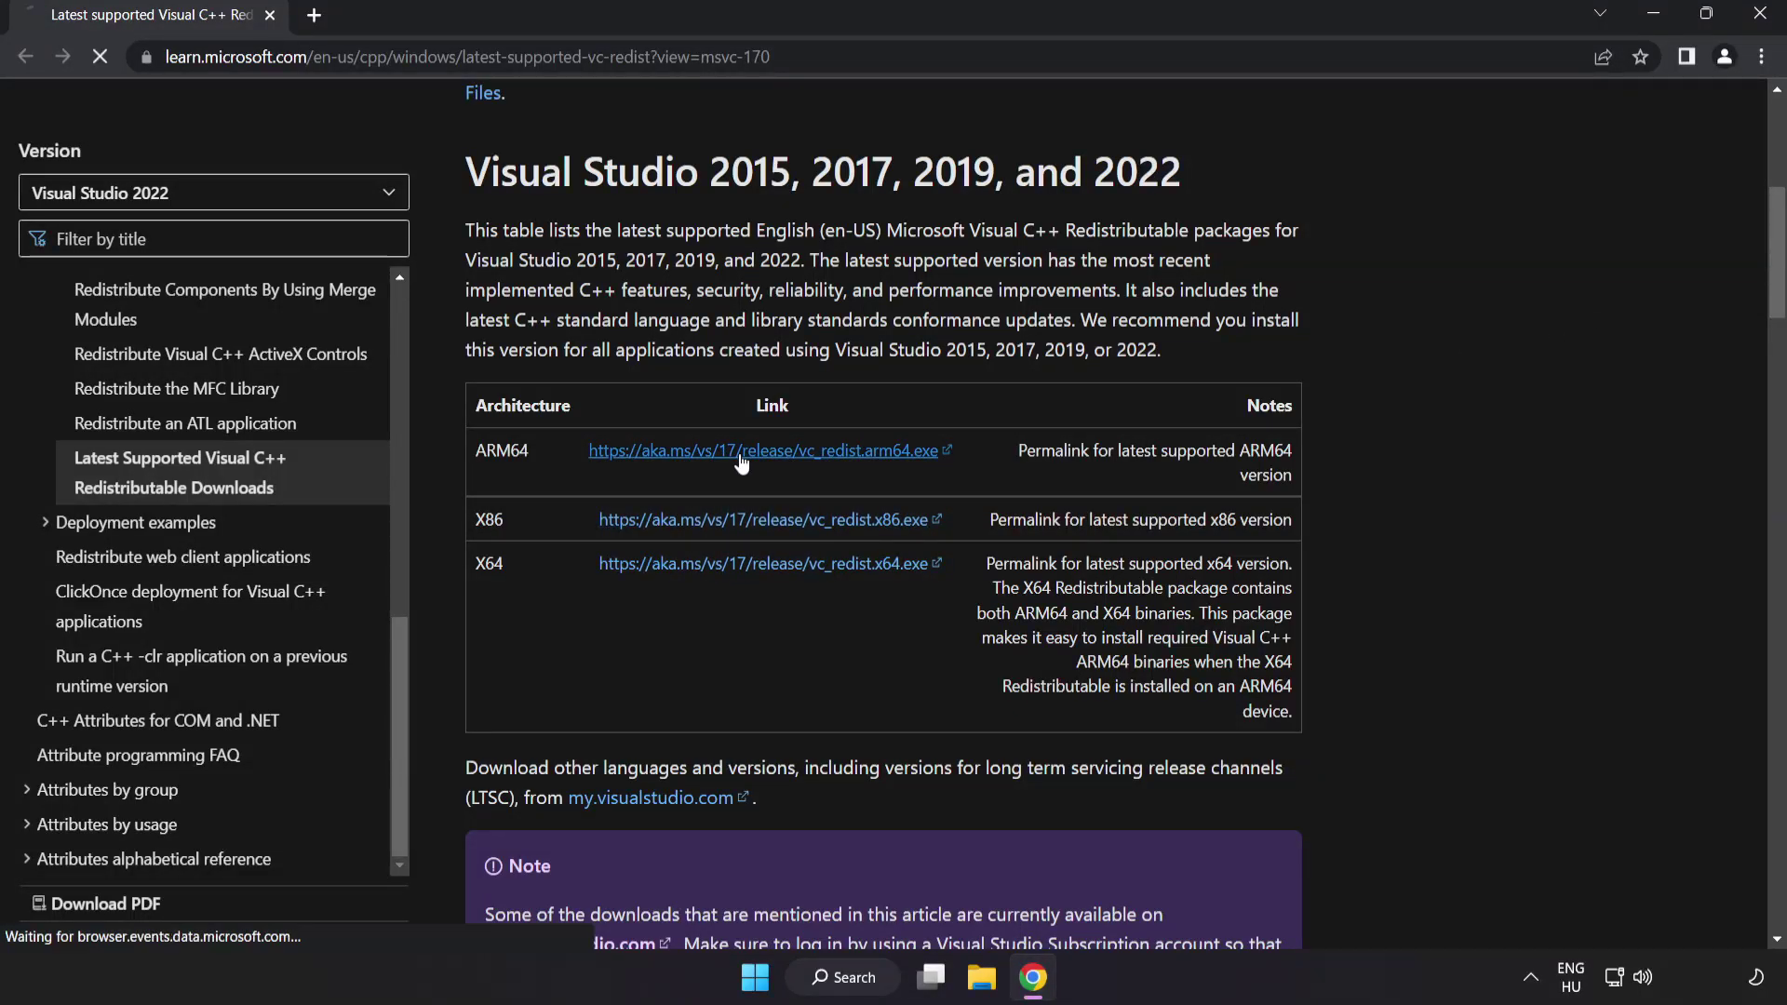
pyautogui.click(761, 521)
pyautogui.click(767, 567)
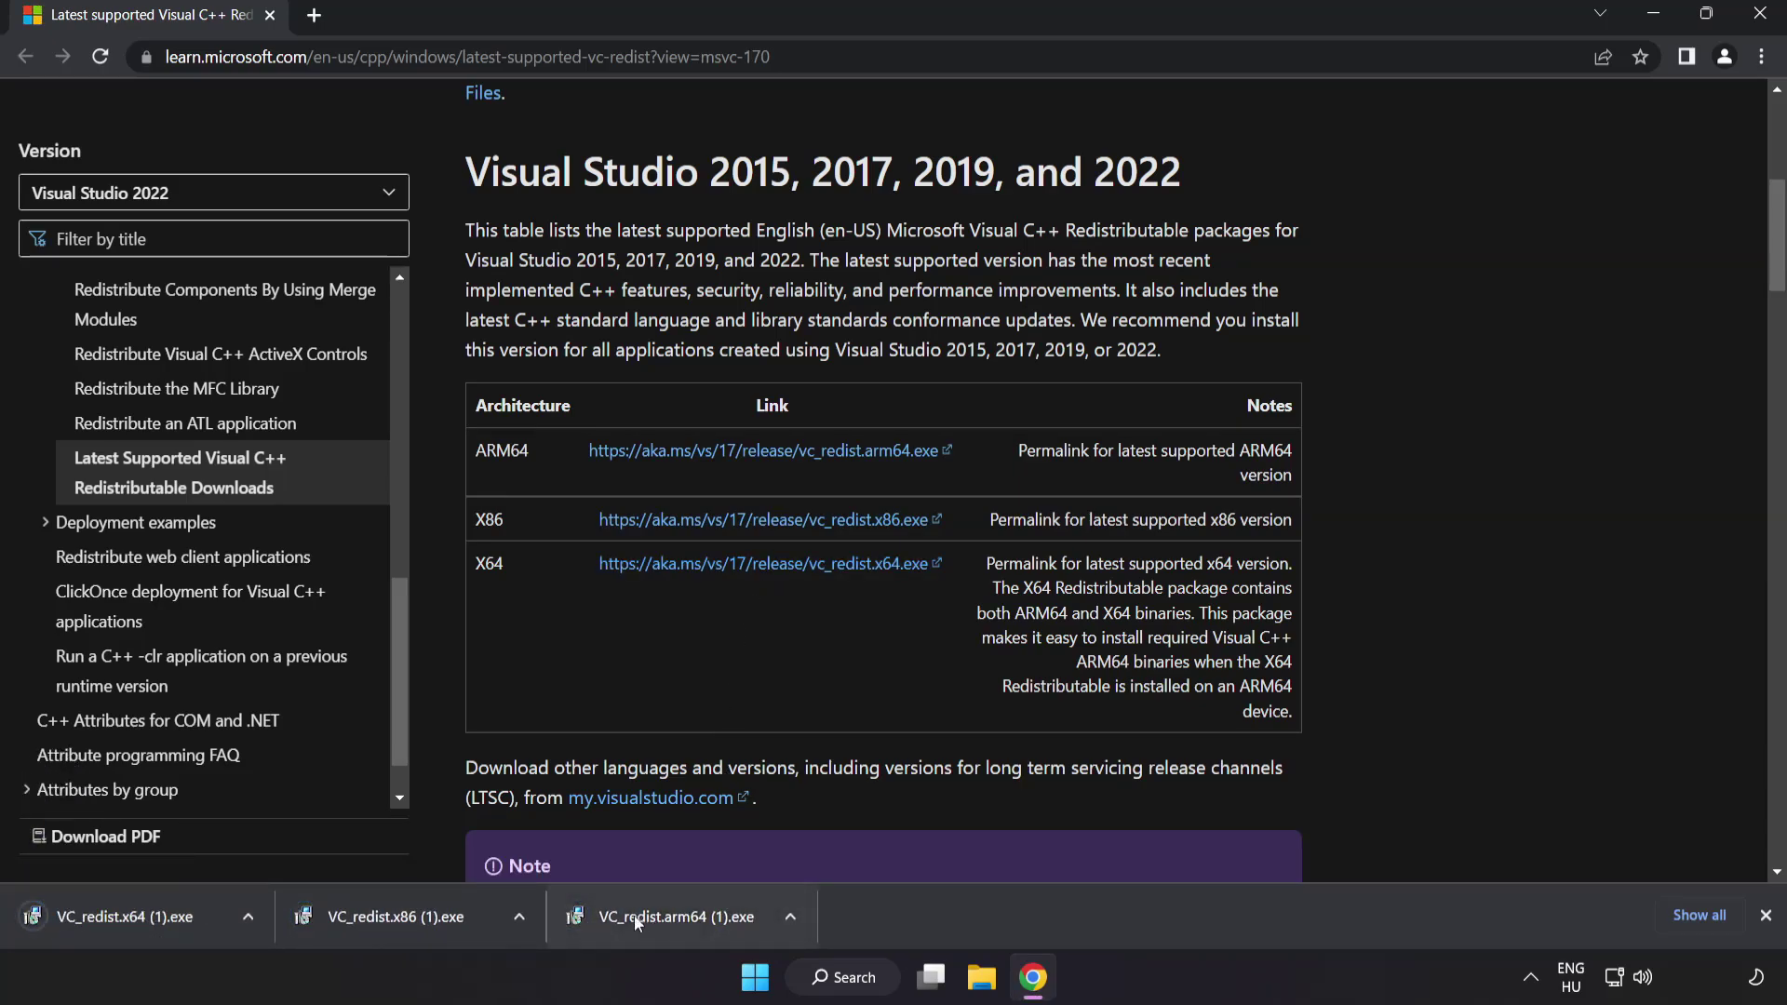
# Step: Run the ARM64 redistributable installer, accept the terms, install, and dismiss its failure
pyautogui.click(672, 919)
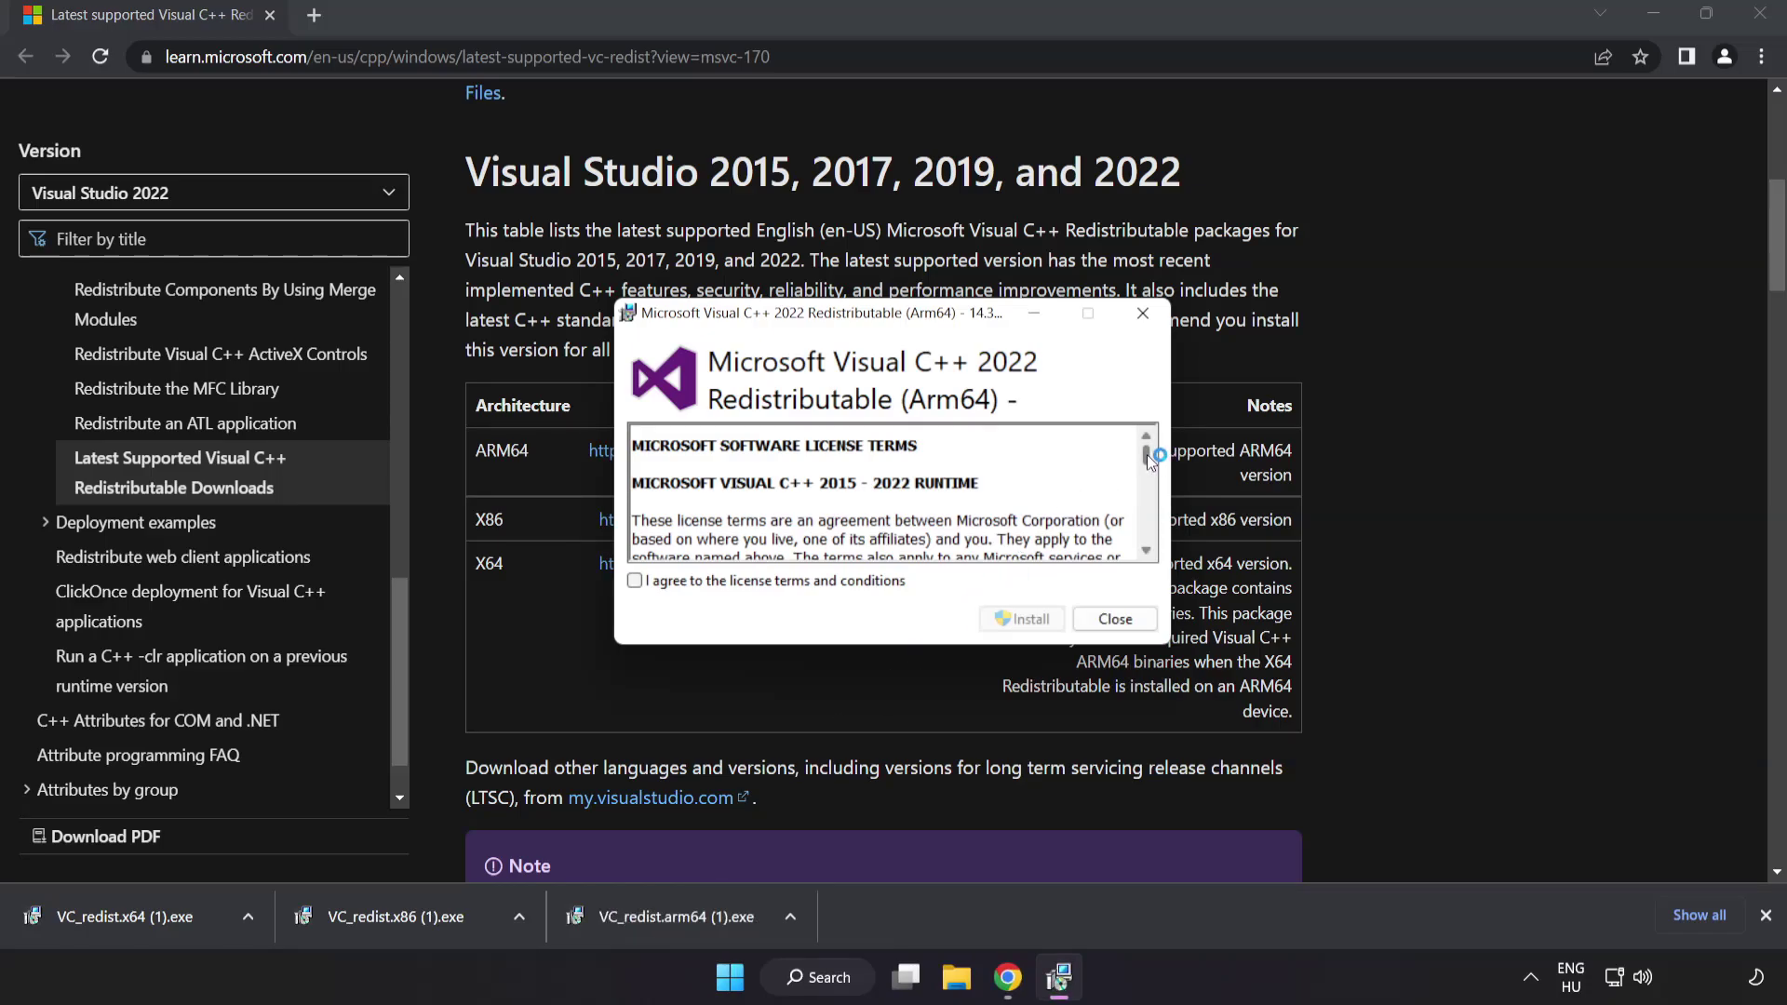
pyautogui.moveTo(1146, 454); pyautogui.dragTo(1148, 540)
pyautogui.click(635, 580)
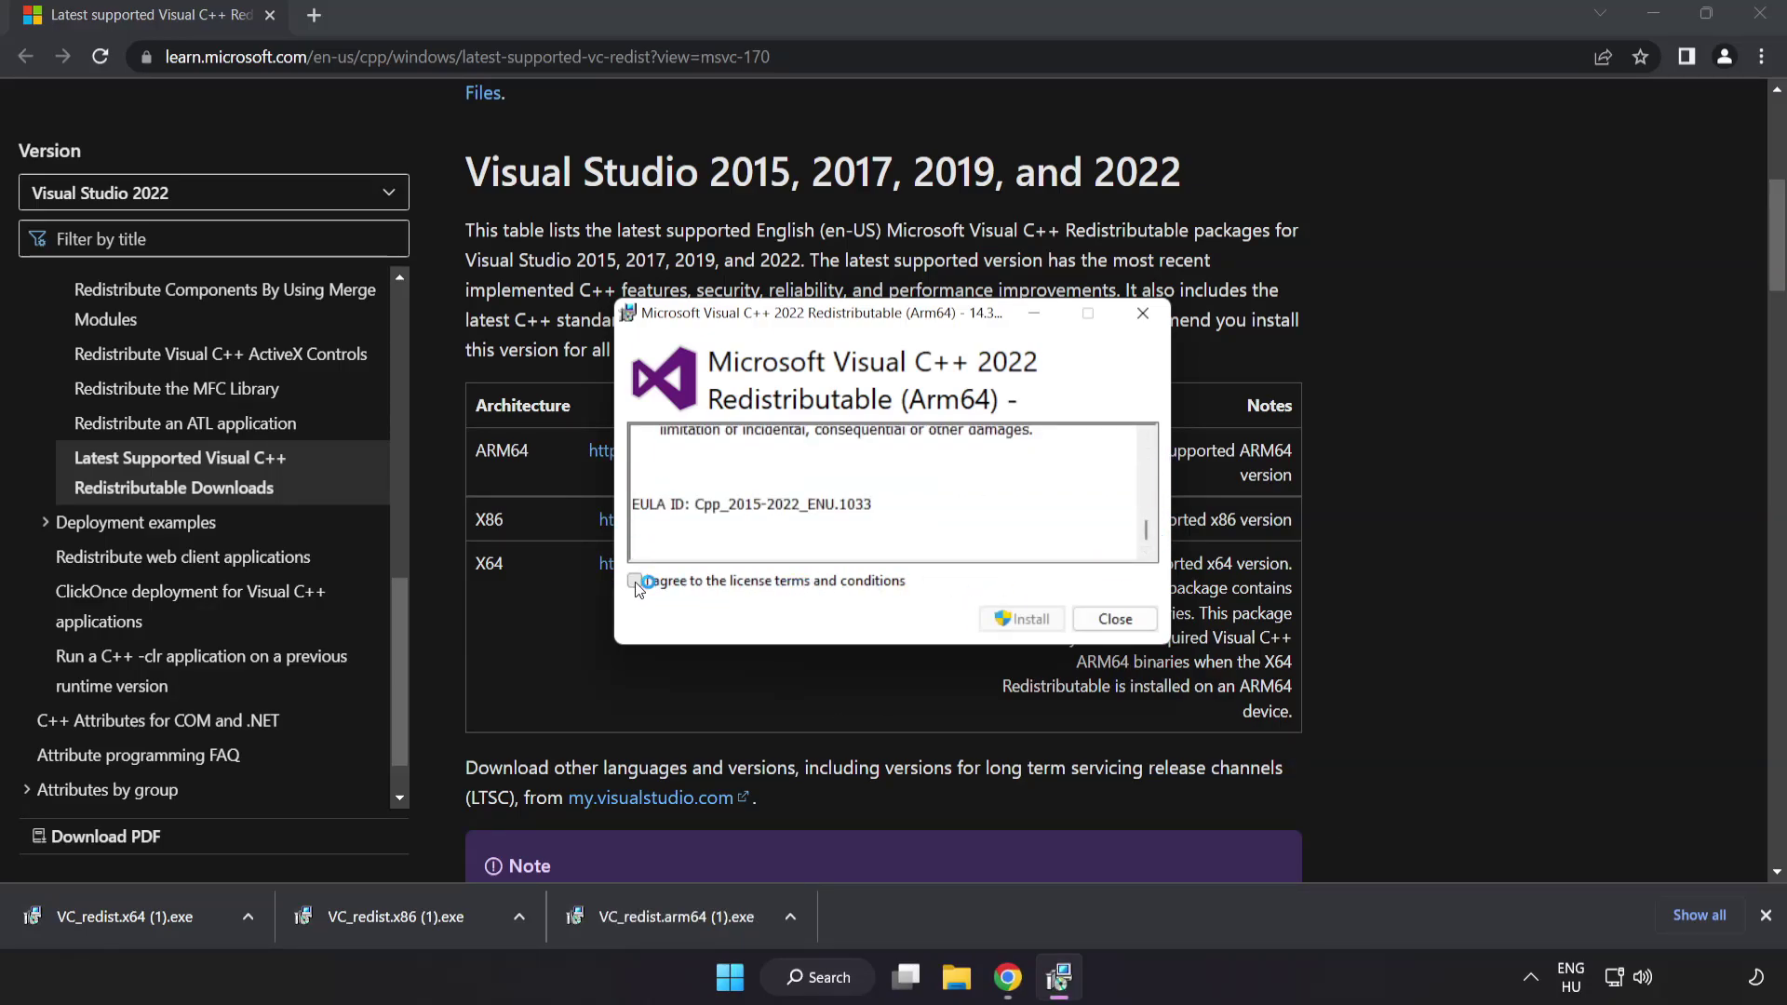
pyautogui.click(1024, 619)
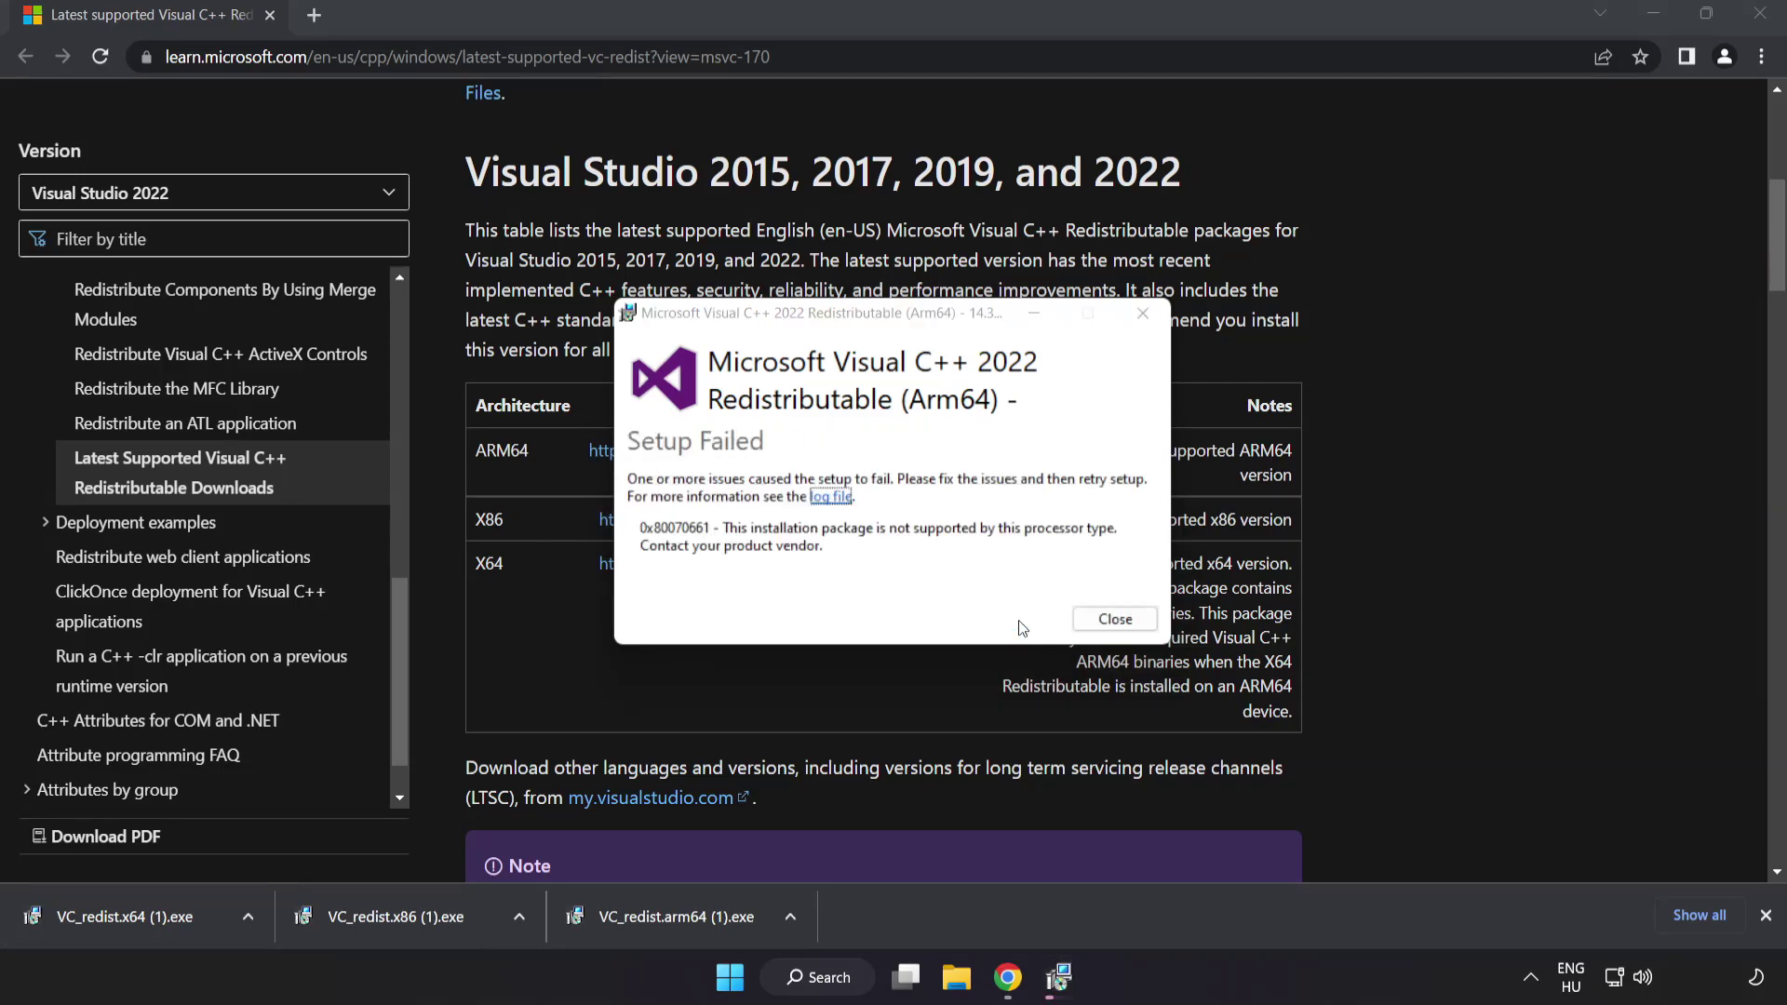
pyautogui.click(1114, 618)
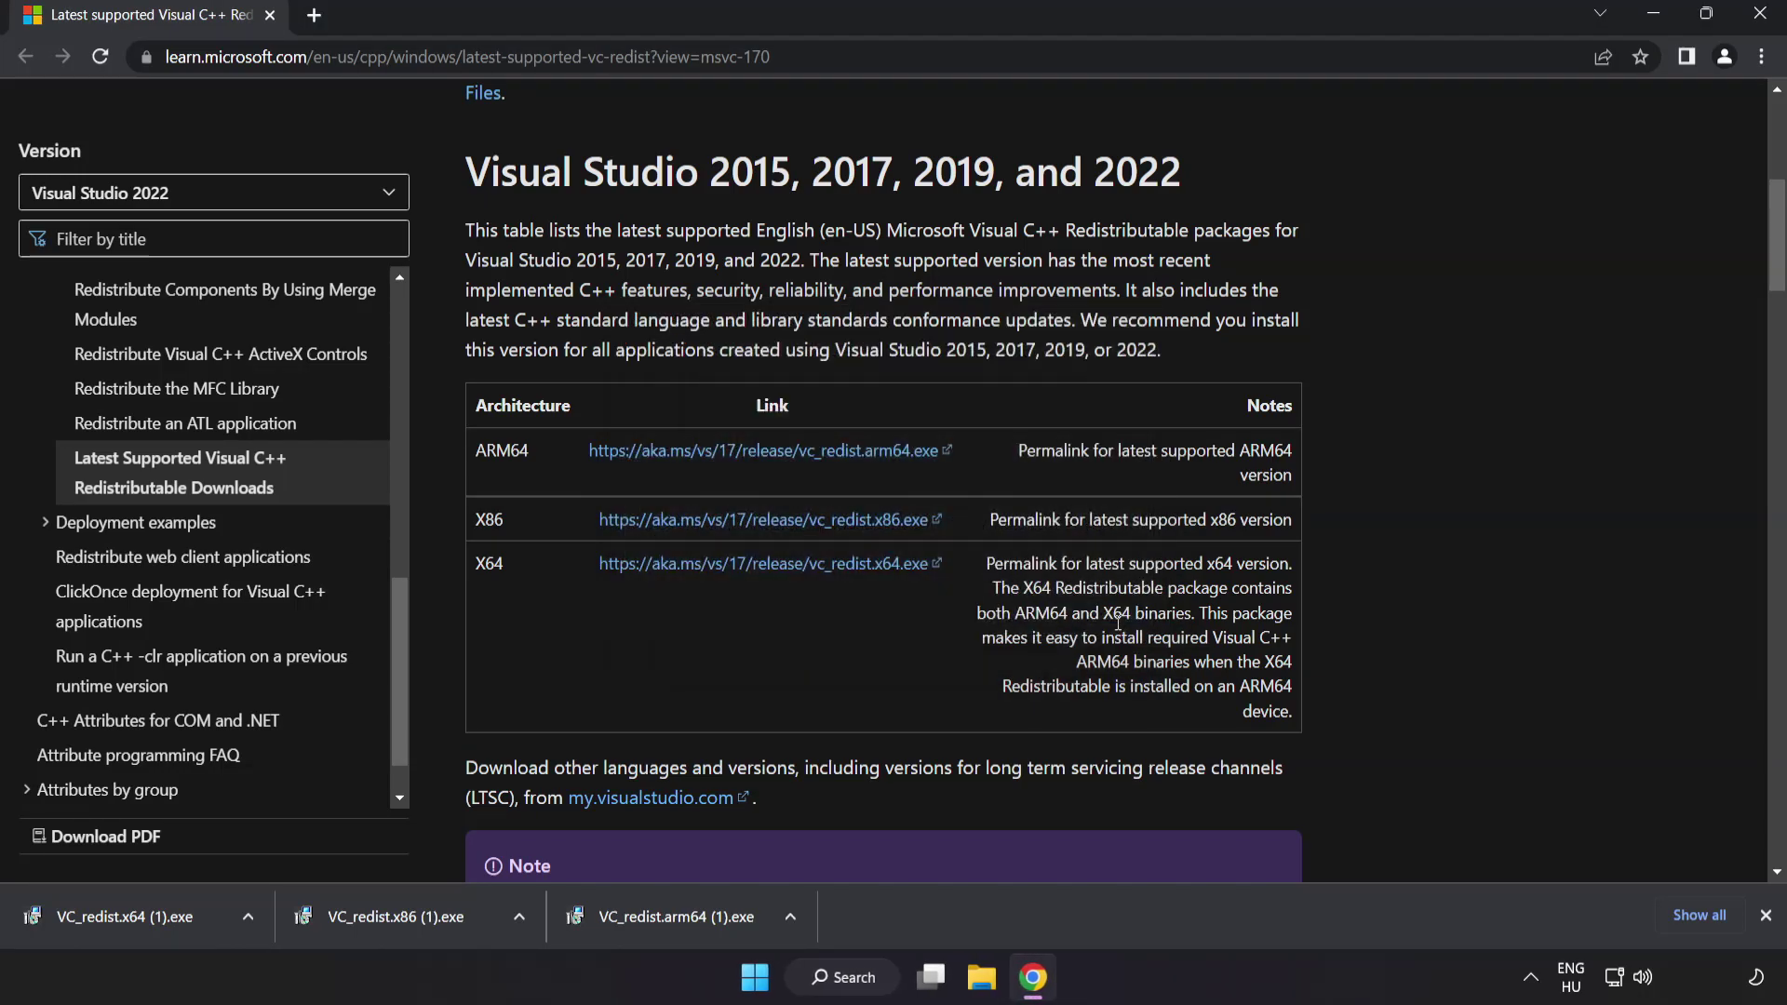
# Step: Install the x86 redistributable, dismiss the failed x64 setup, and close Chrome
pyautogui.click(402, 918)
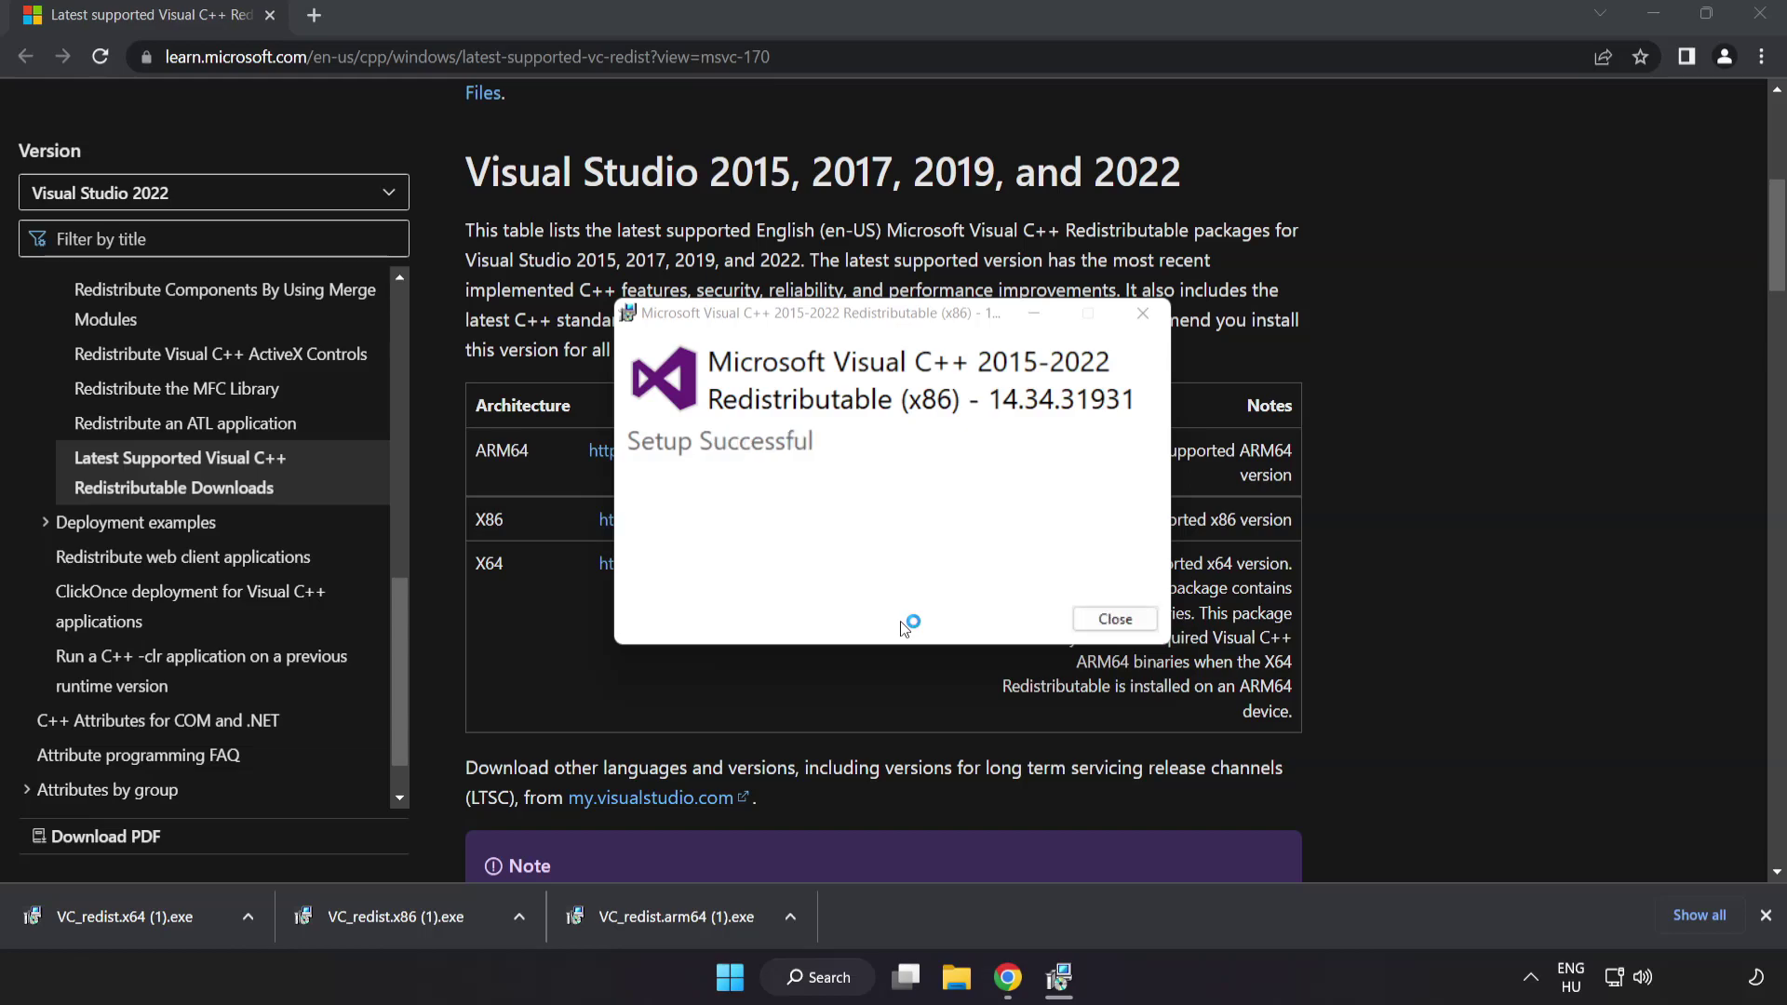
pyautogui.click(1112, 619)
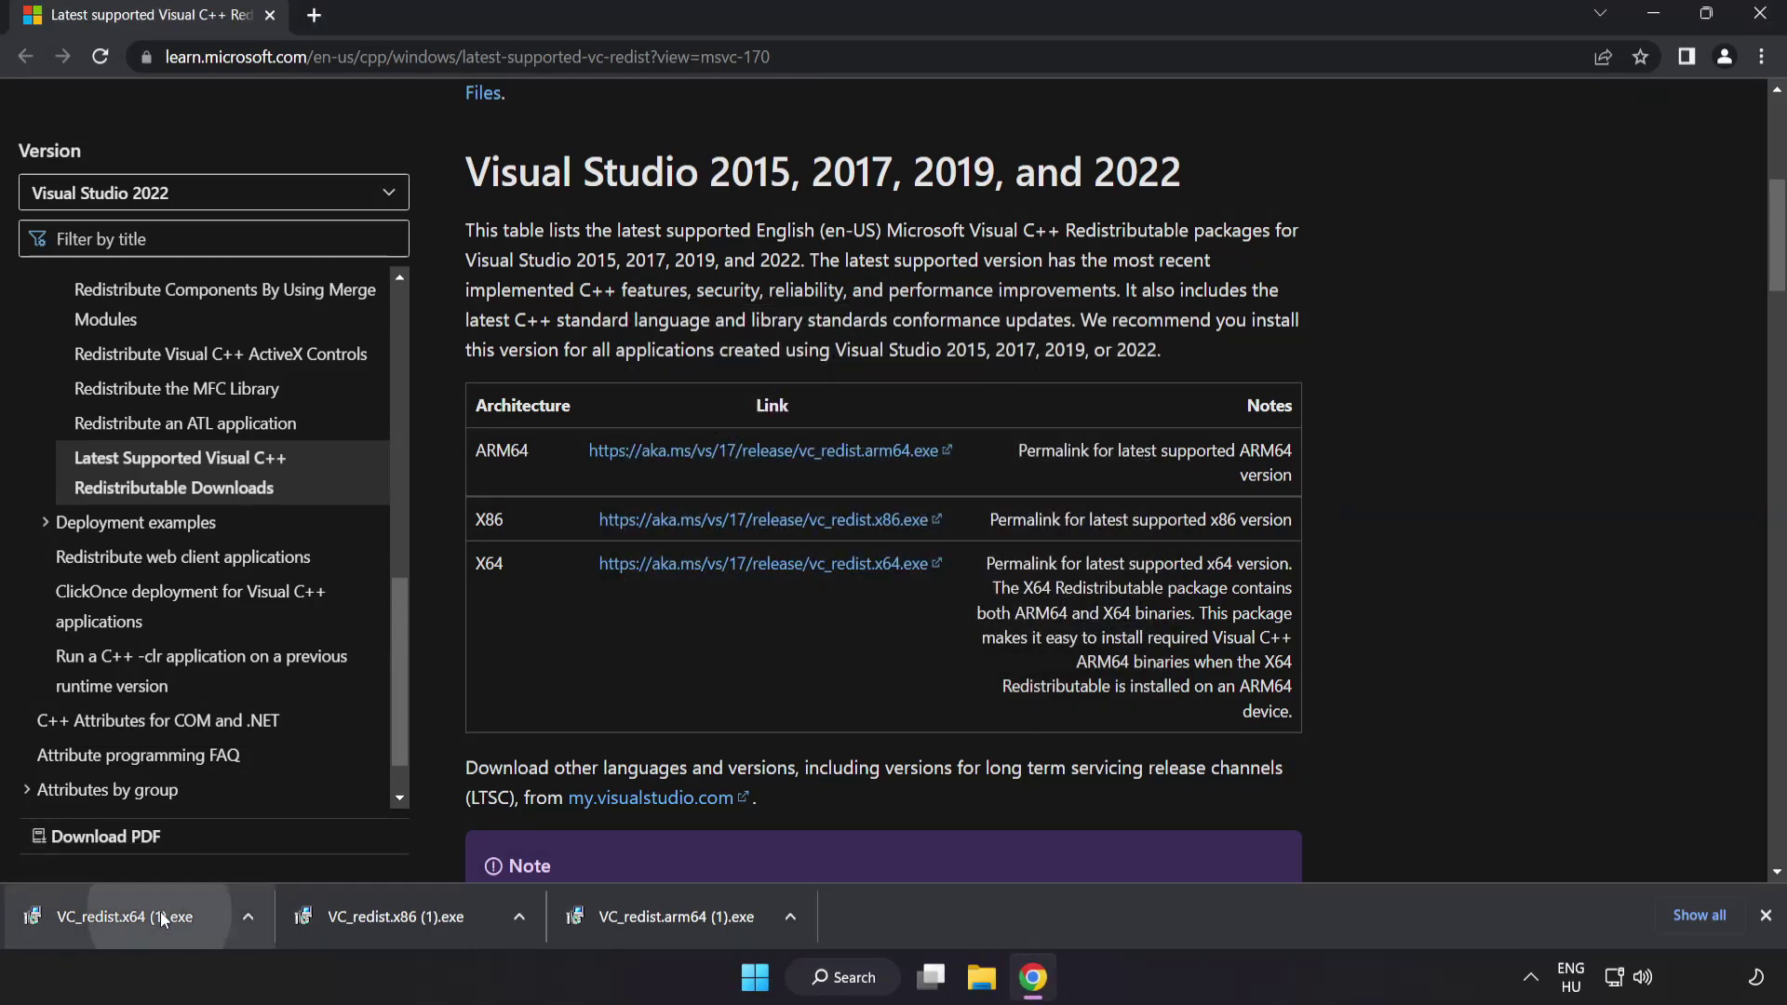
pyautogui.click(160, 912)
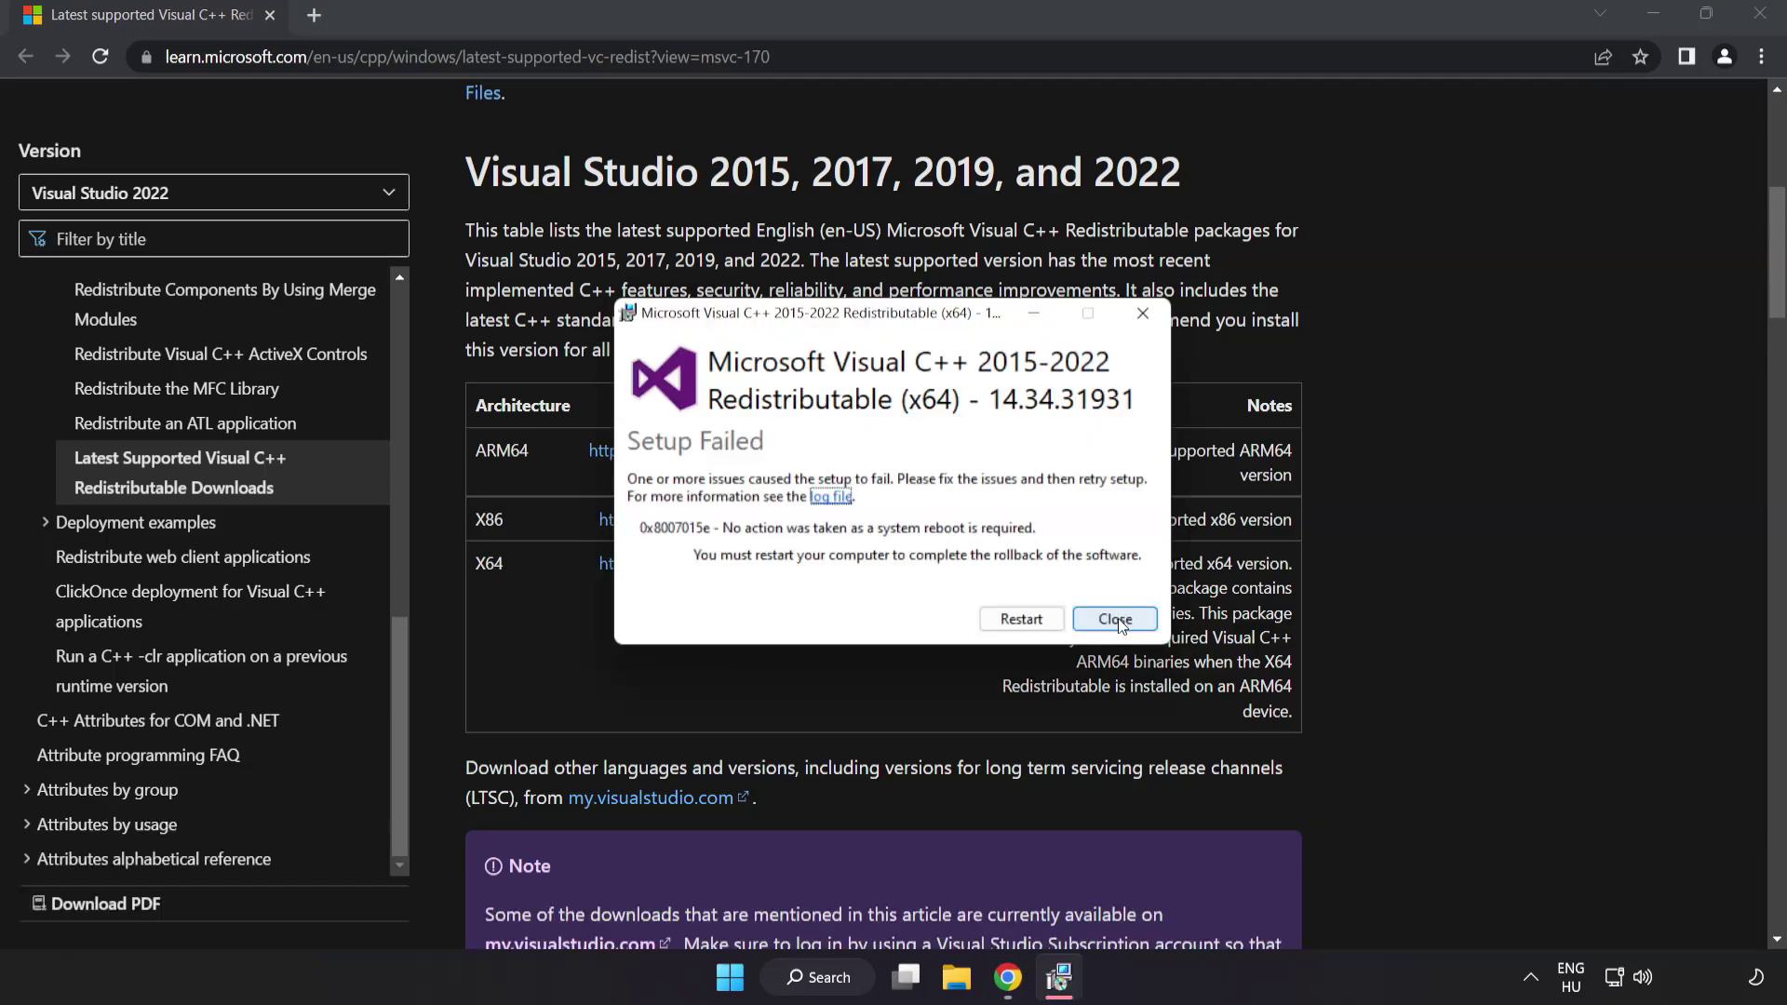
pyautogui.click(1119, 620)
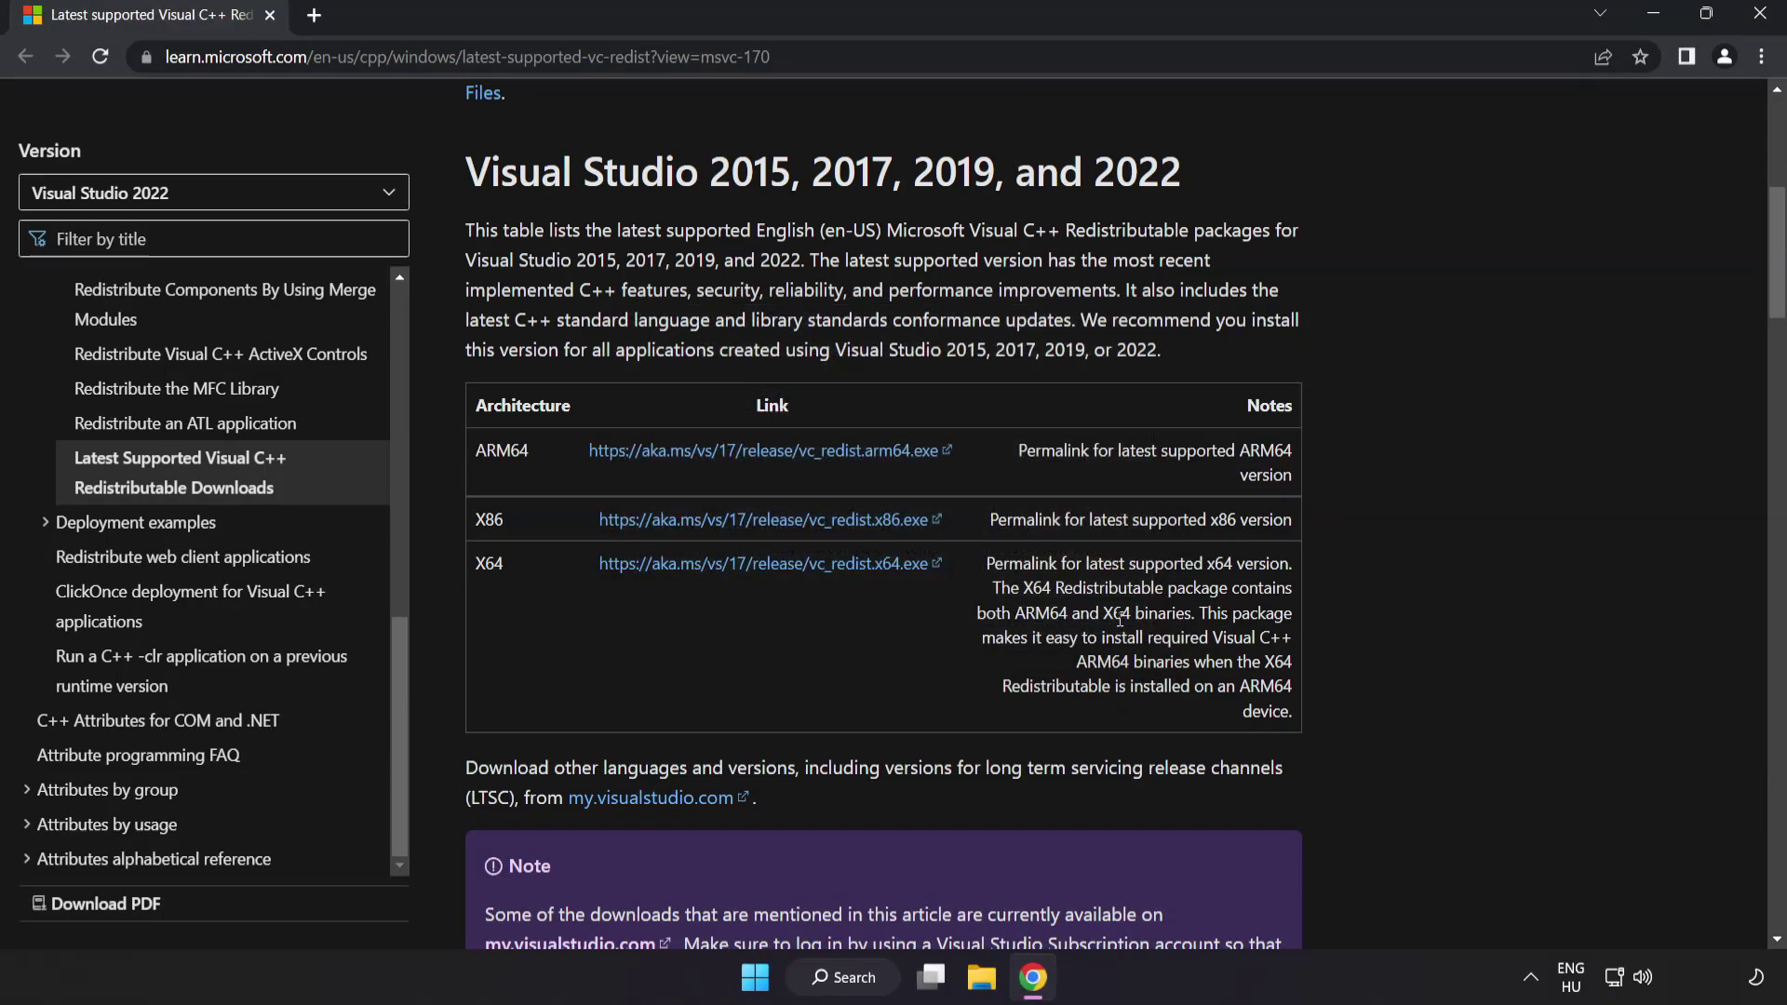
pyautogui.click(1757, 17)
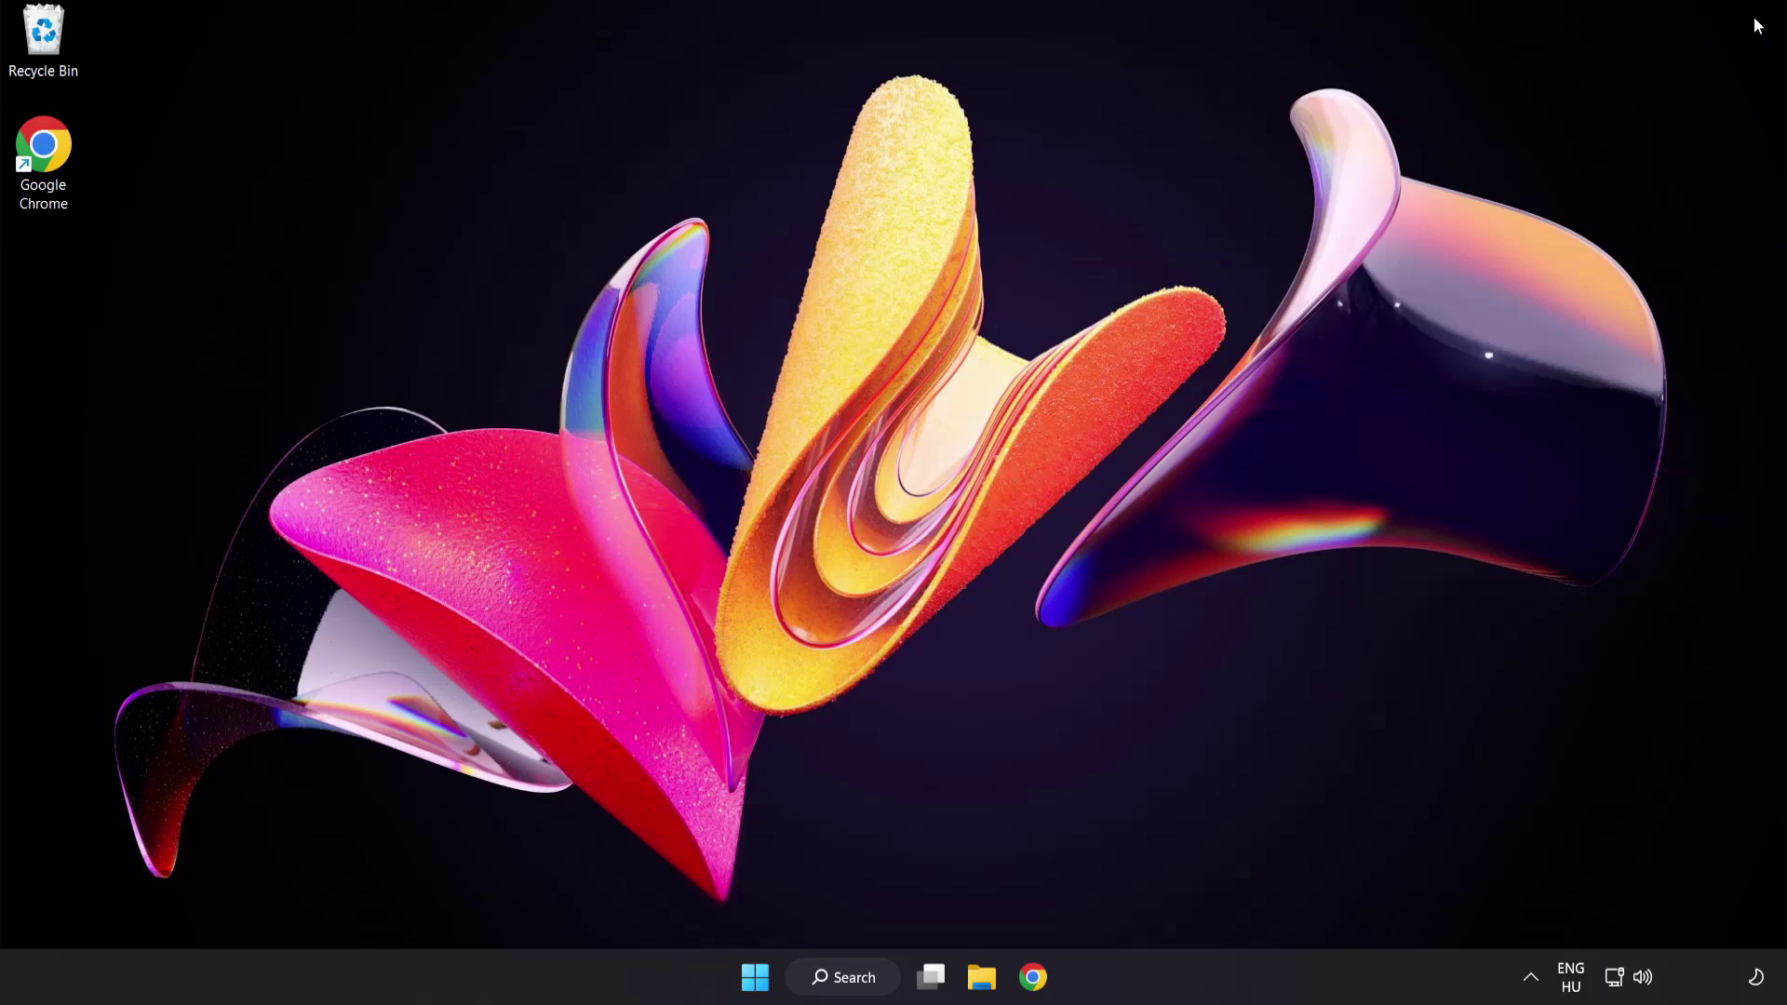
# Step: Launch Command Prompt as administrator from search and run sfc /scannow
pyautogui.click(843, 982)
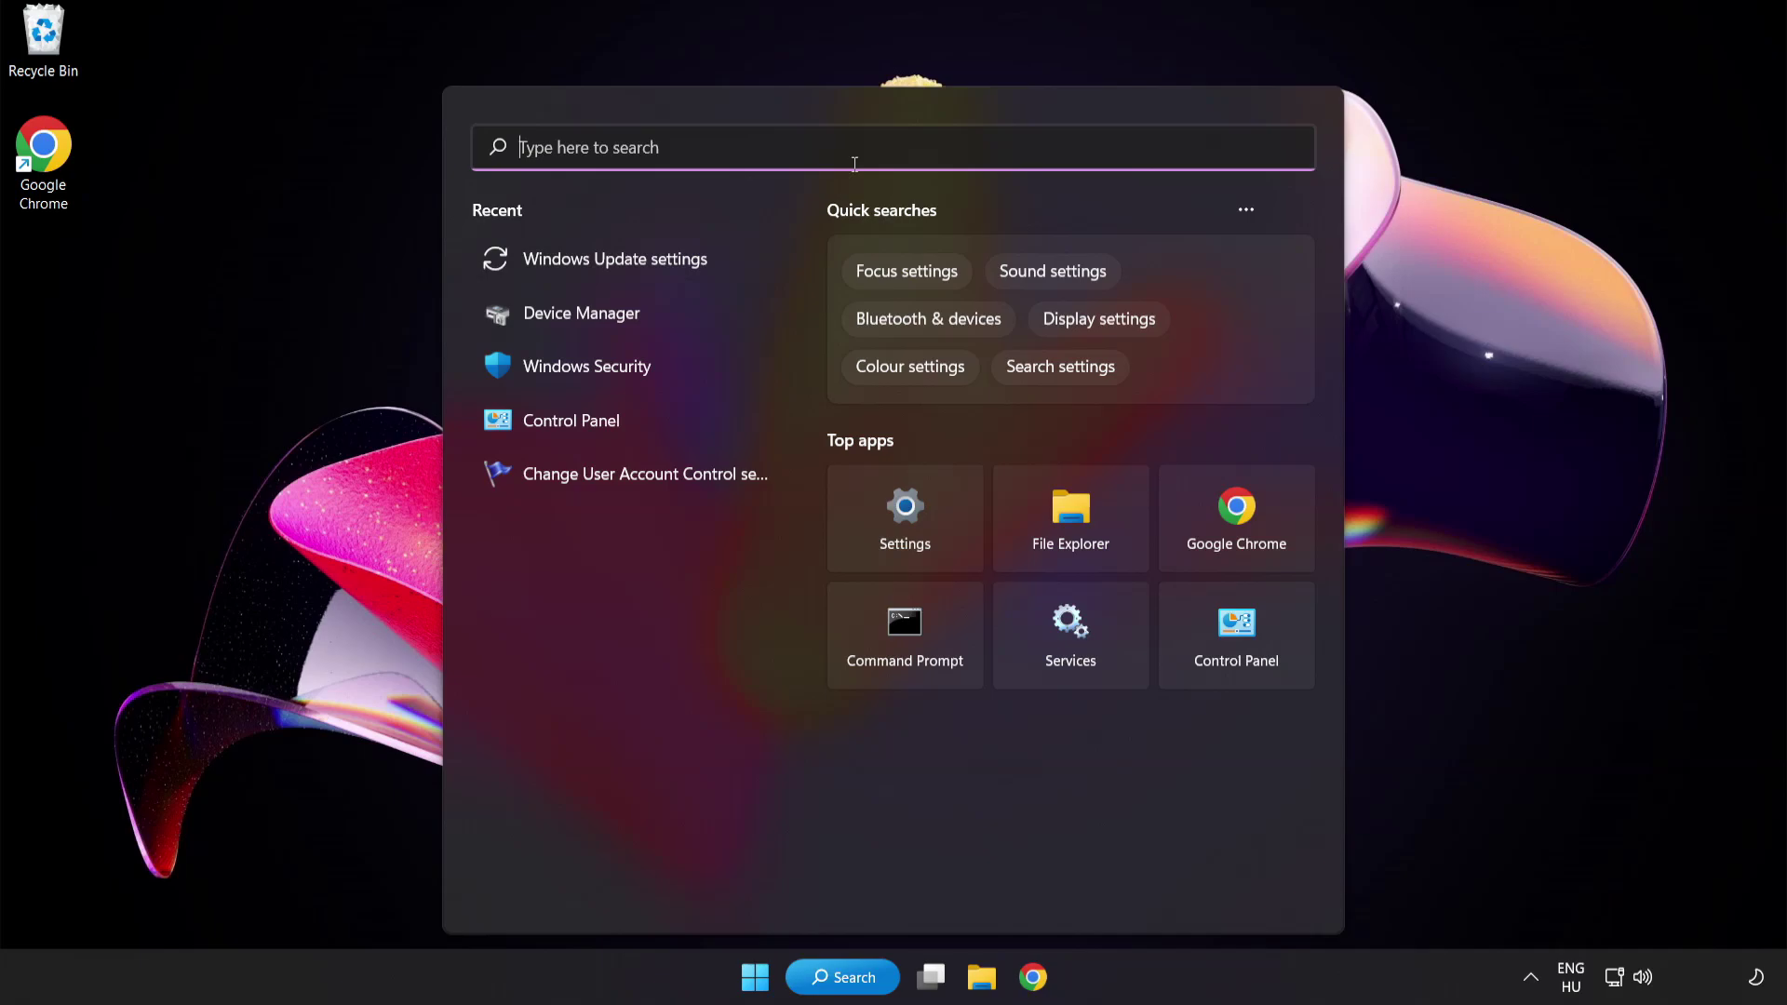
pyautogui.write('cmd')
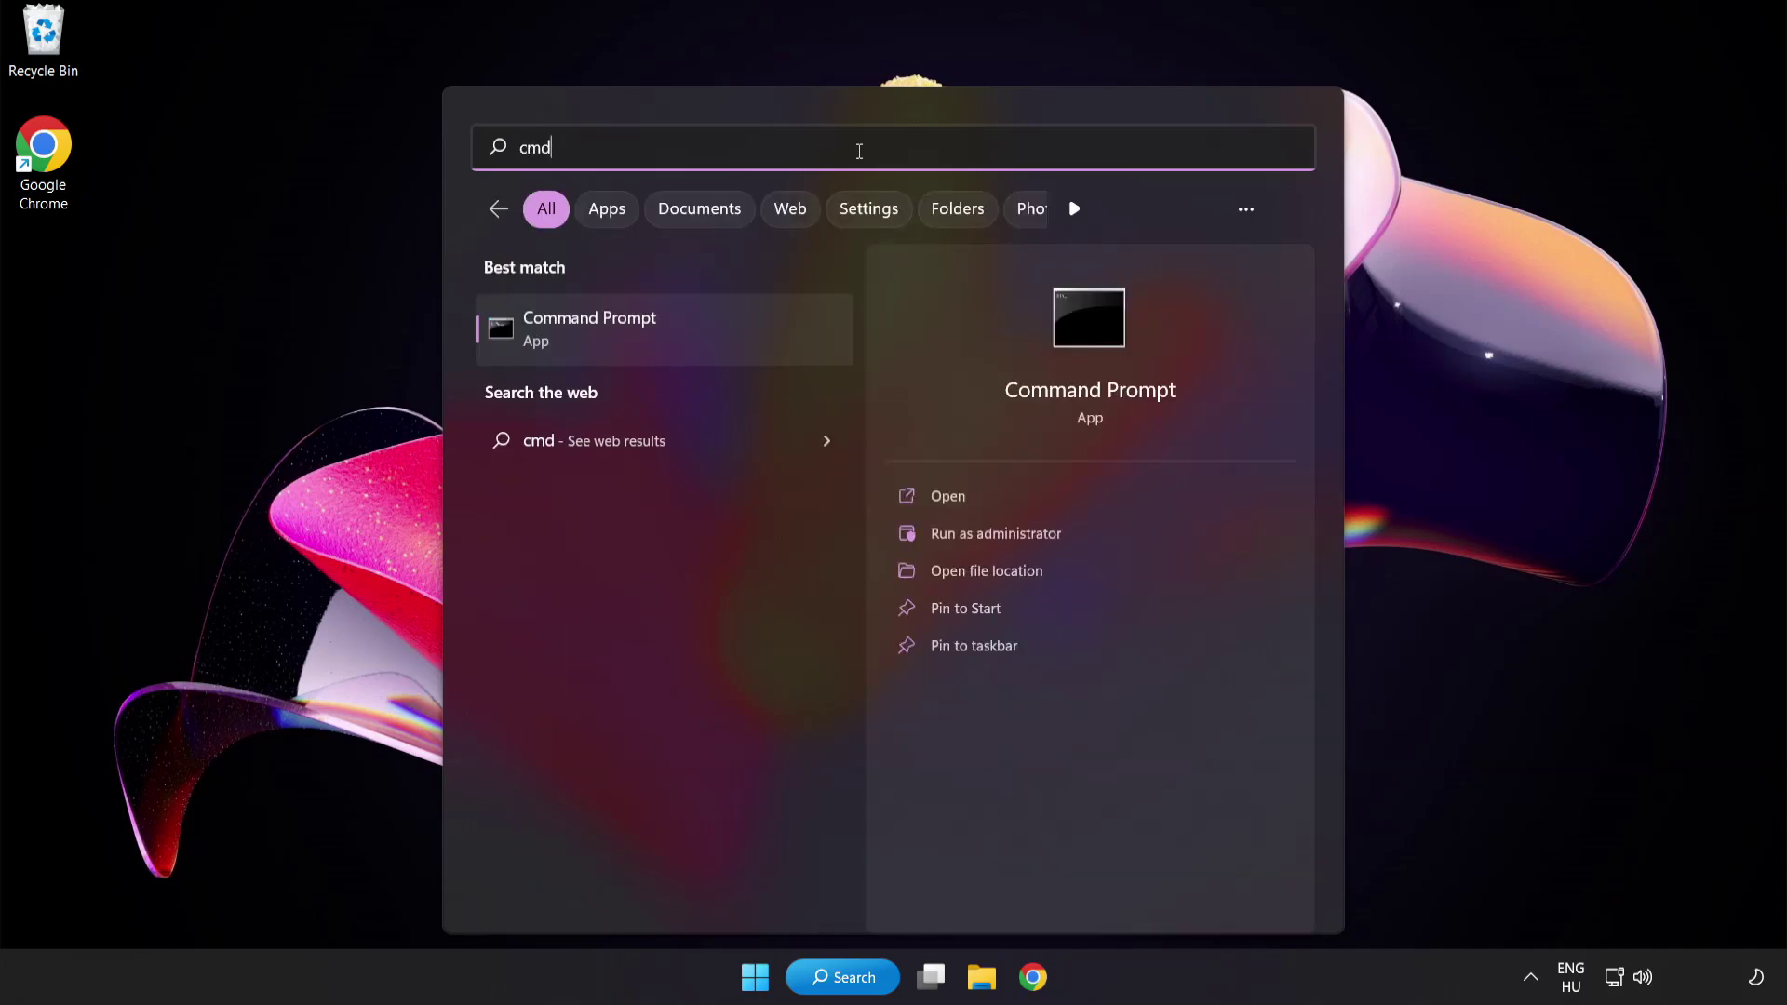
pyautogui.rightClick(670, 345)
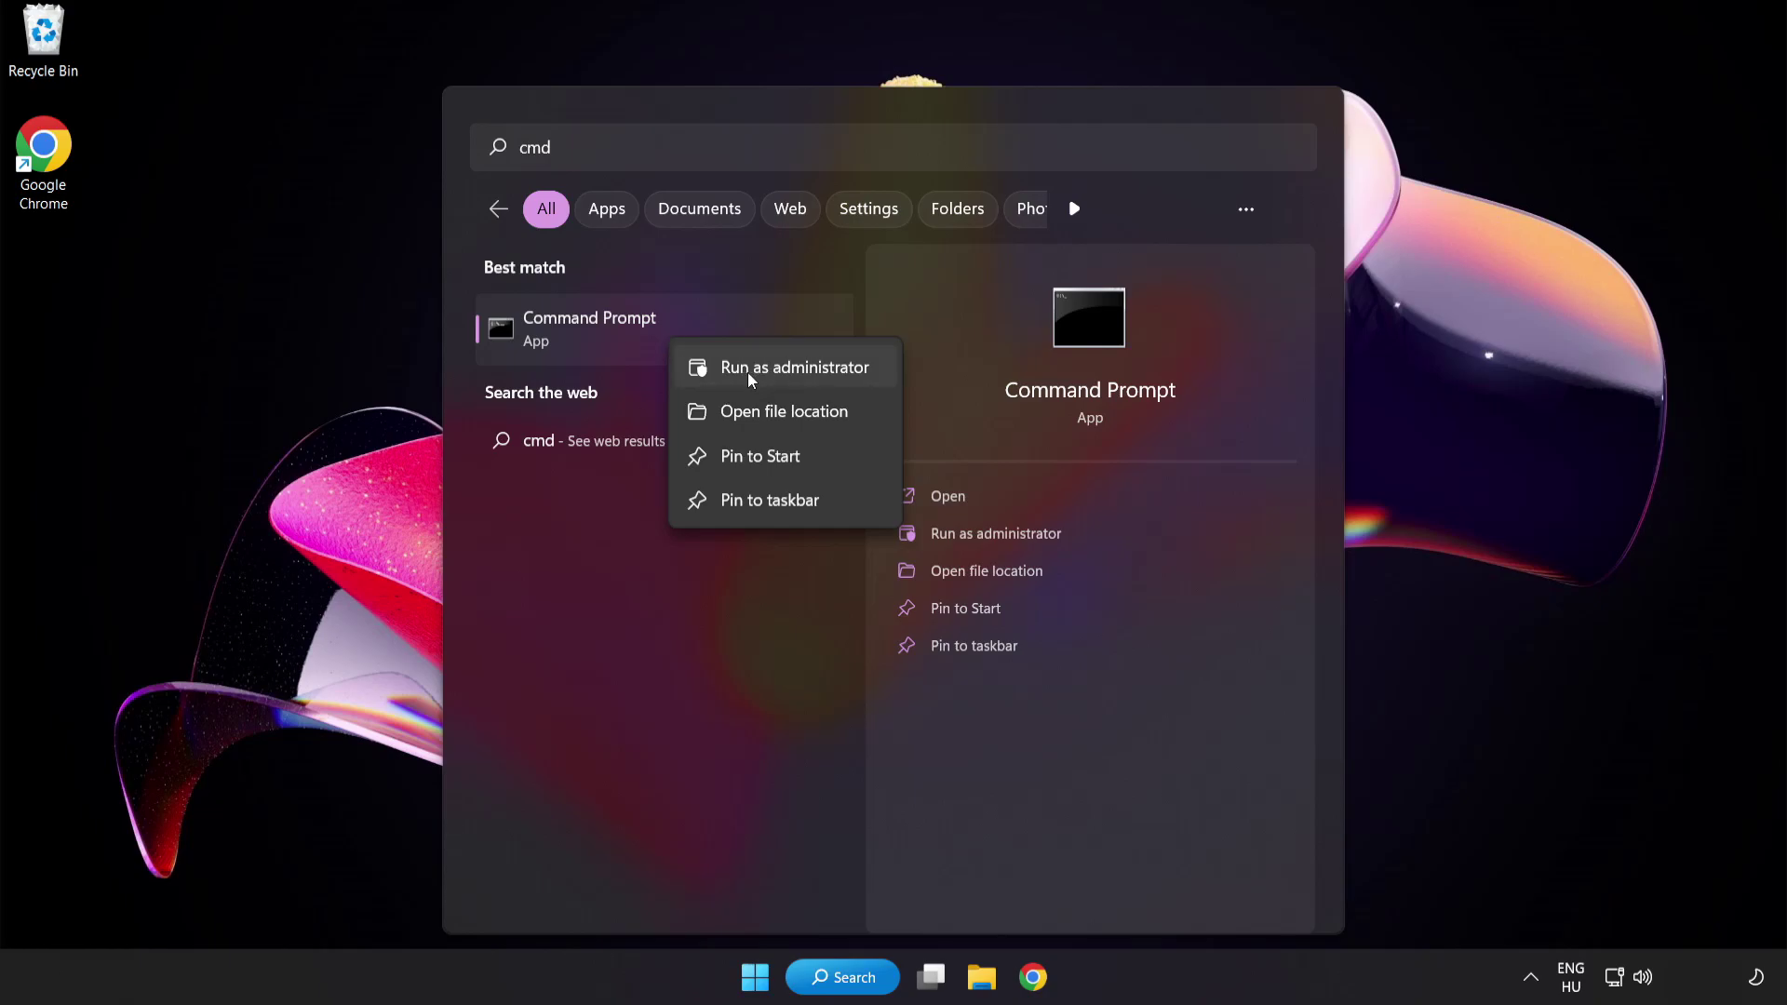
pyautogui.click(754, 373)
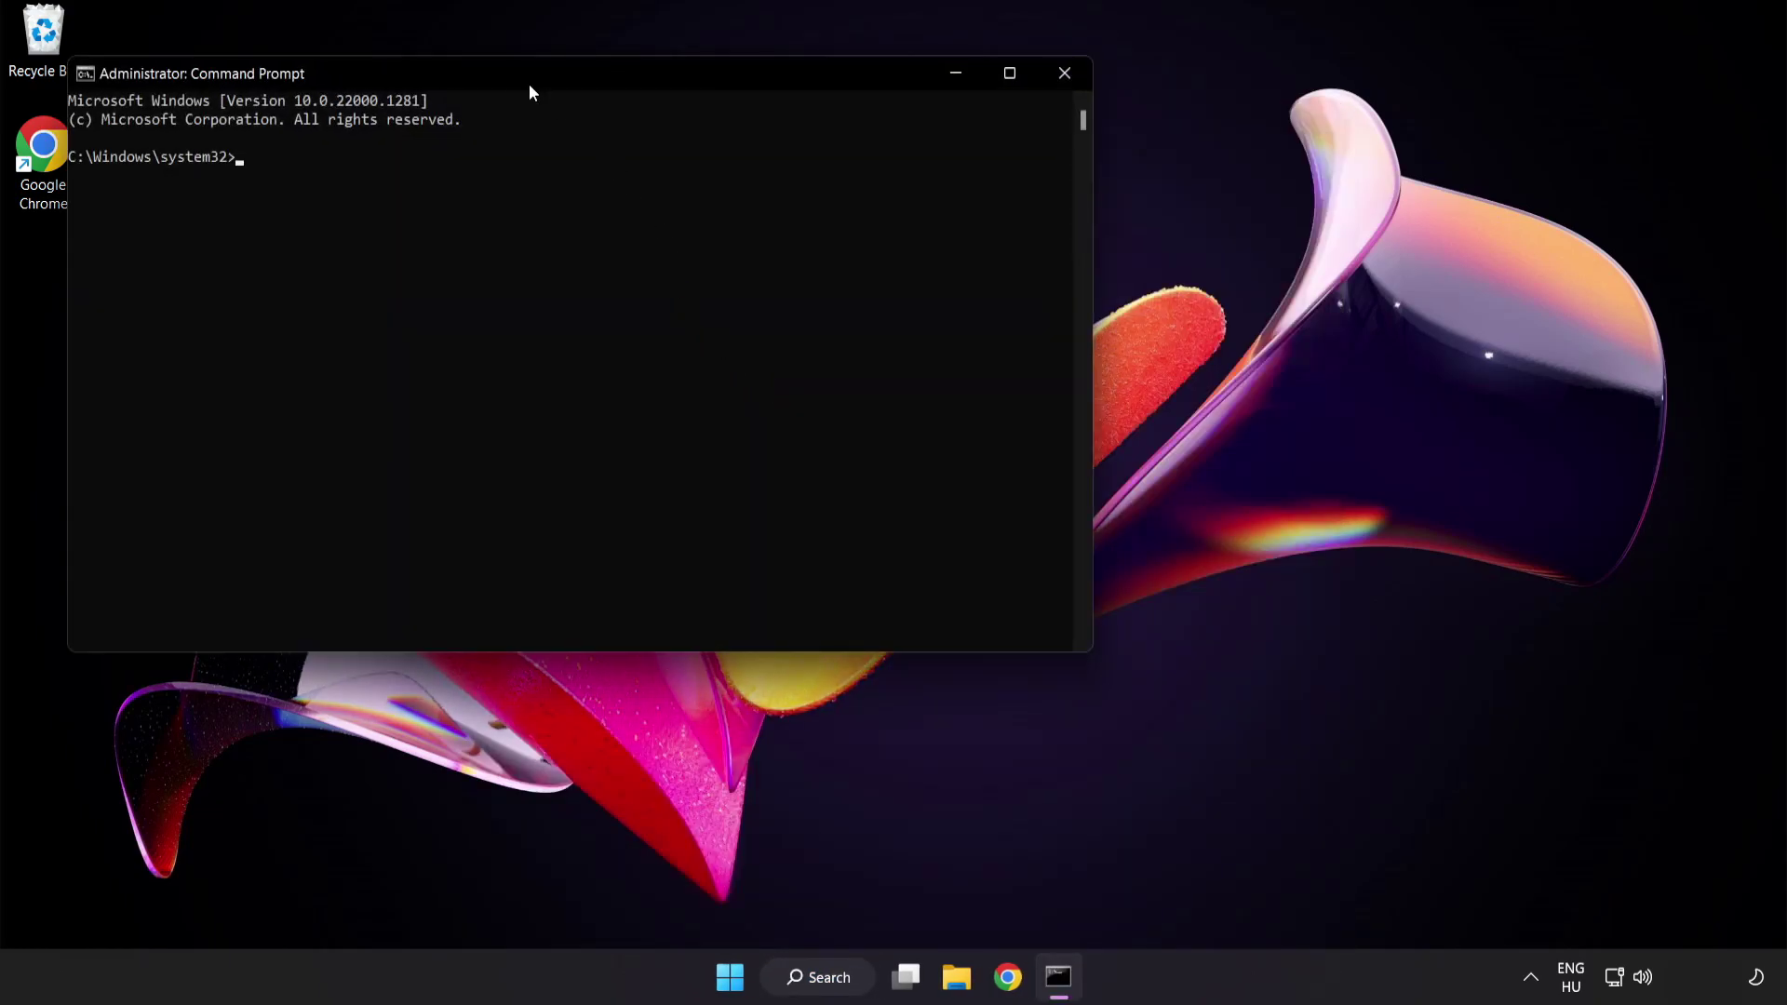
pyautogui.moveTo(510, 72); pyautogui.dragTo(776, 173)
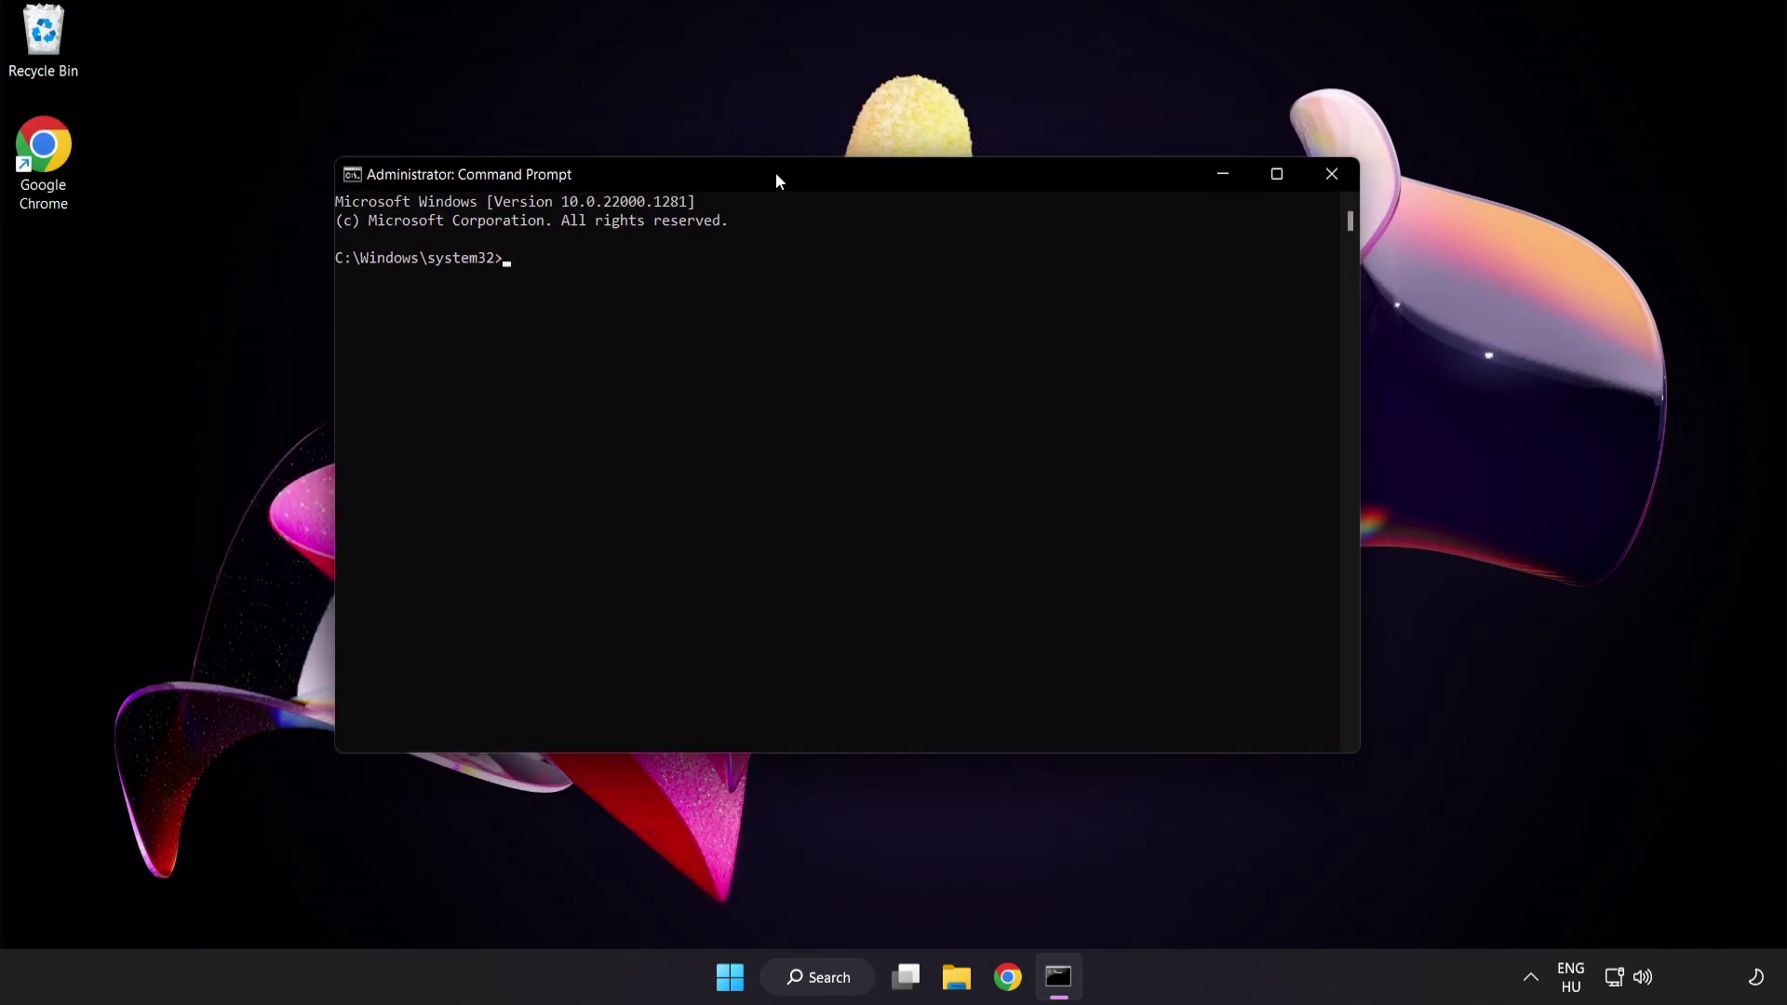
pyautogui.write('sfc')
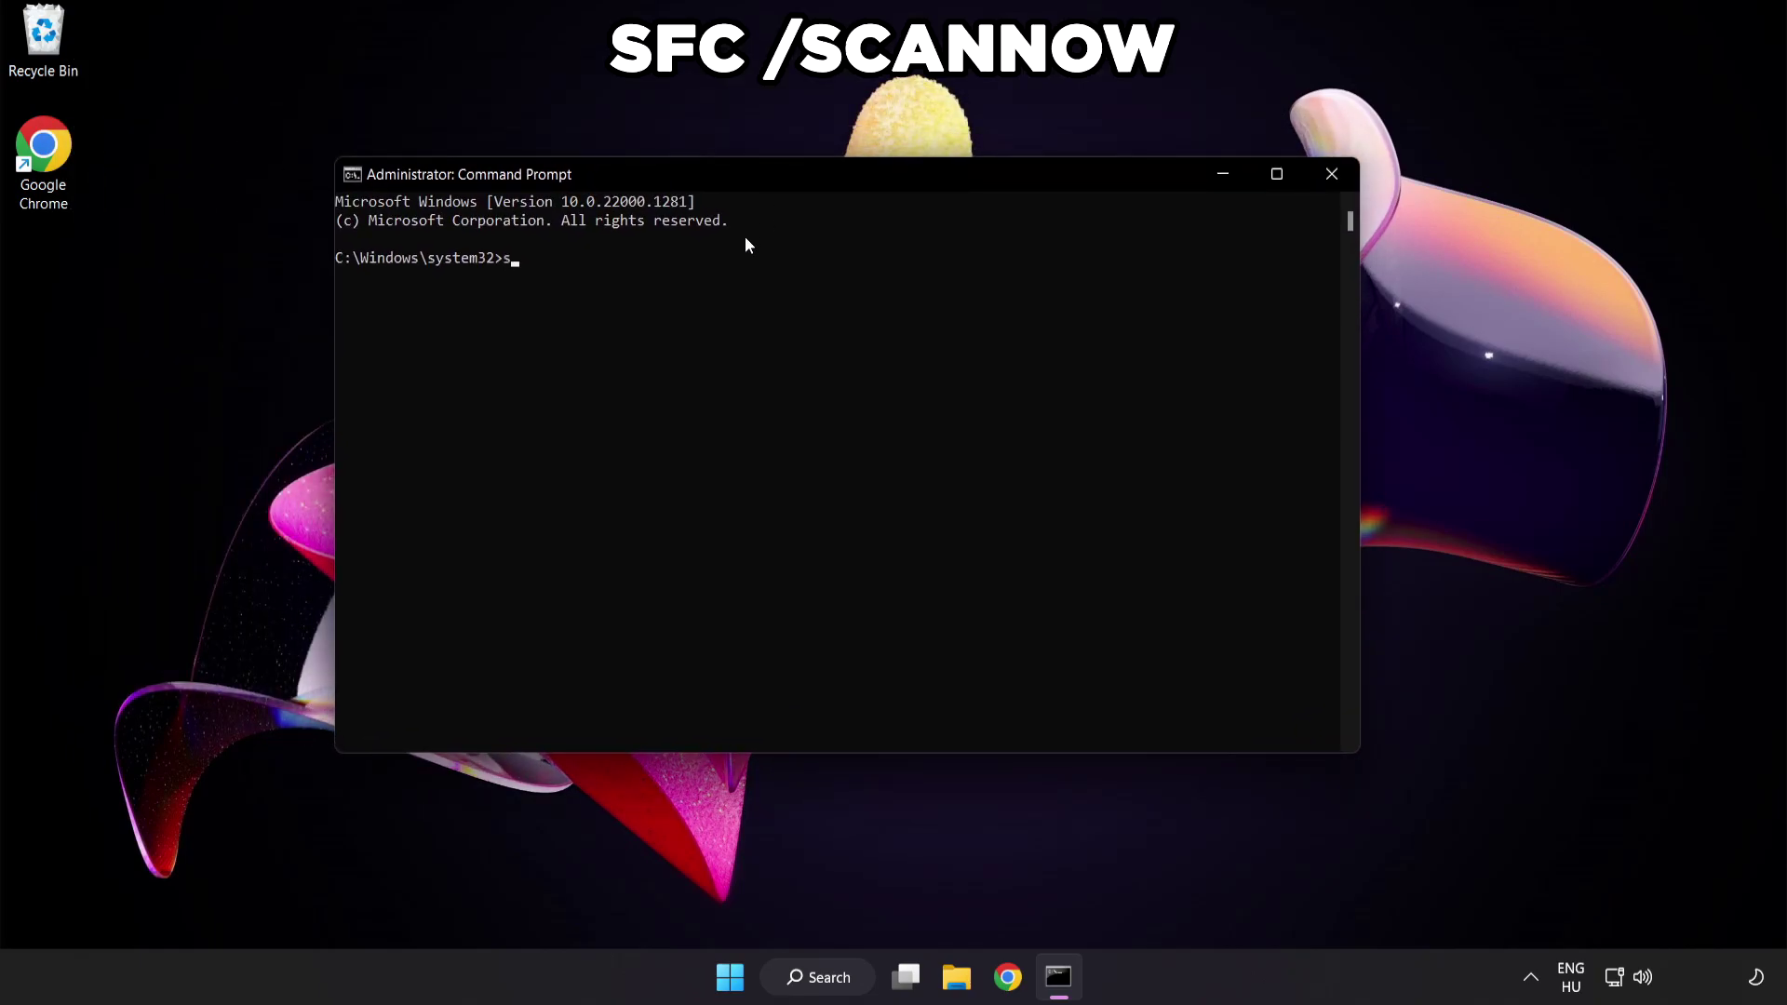
pyautogui.write(' /scannow')
pyautogui.press('Return')
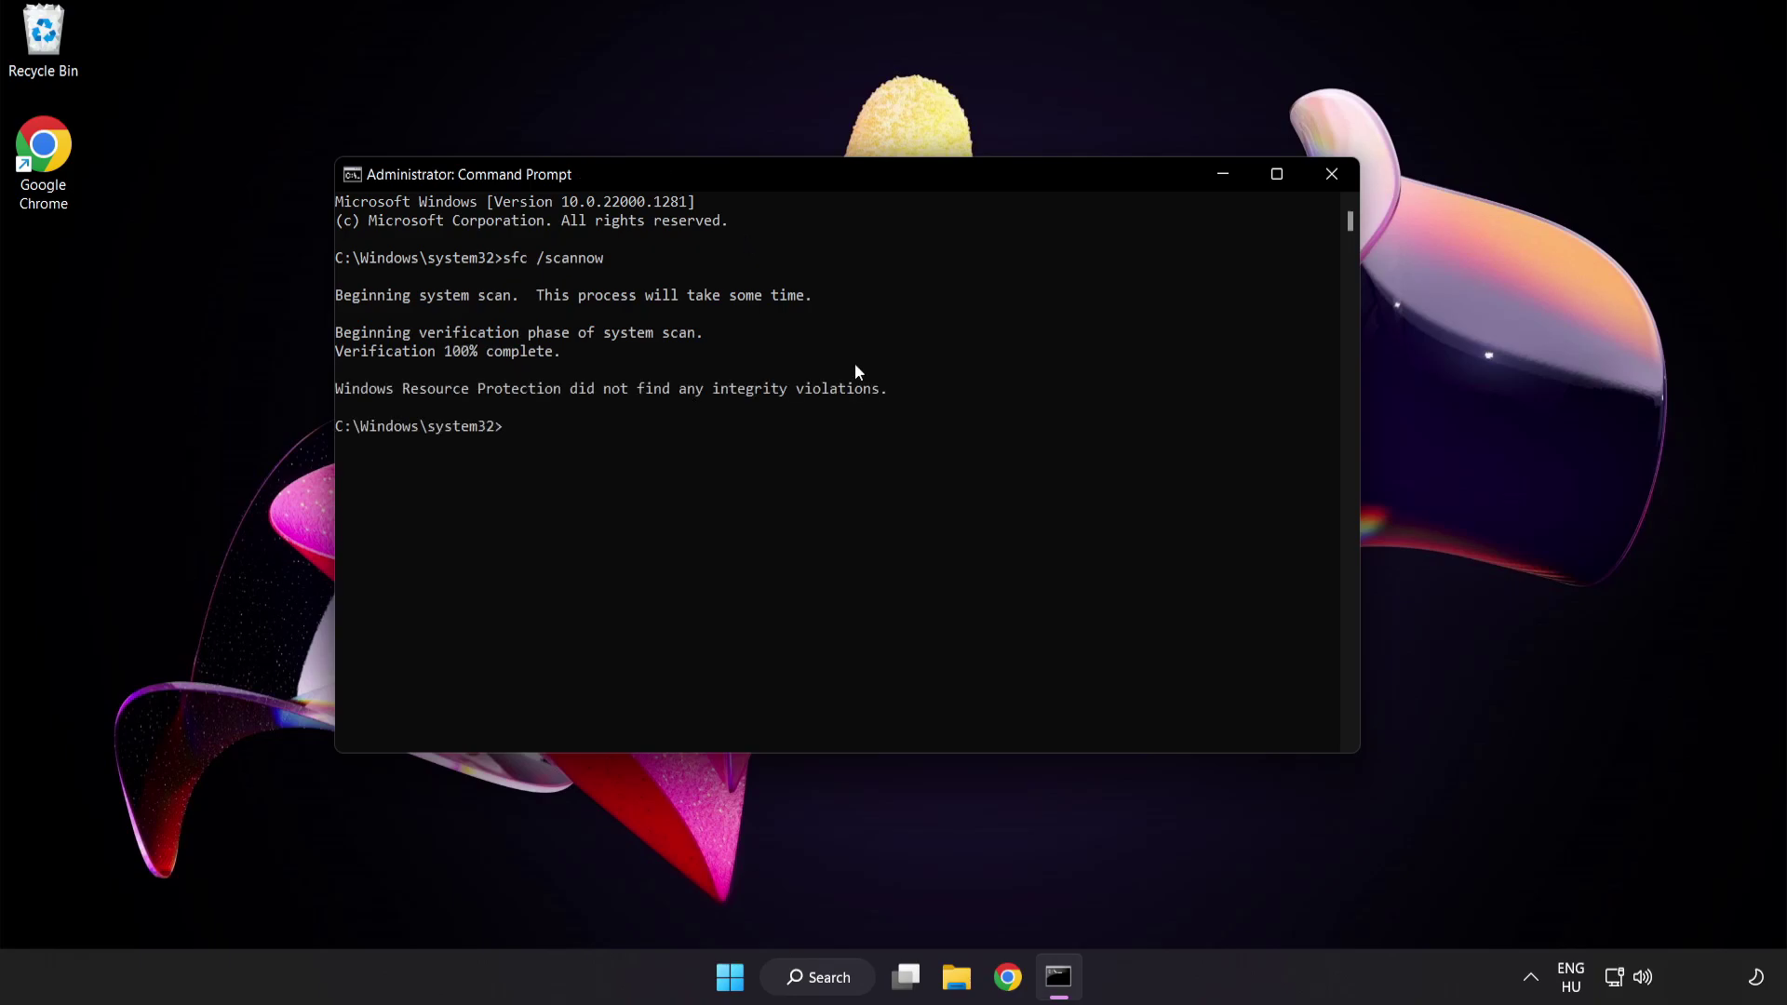
# Step: Close Command Prompt, check the Start menu power options, then search Windows for 'security'
pyautogui.click(1329, 177)
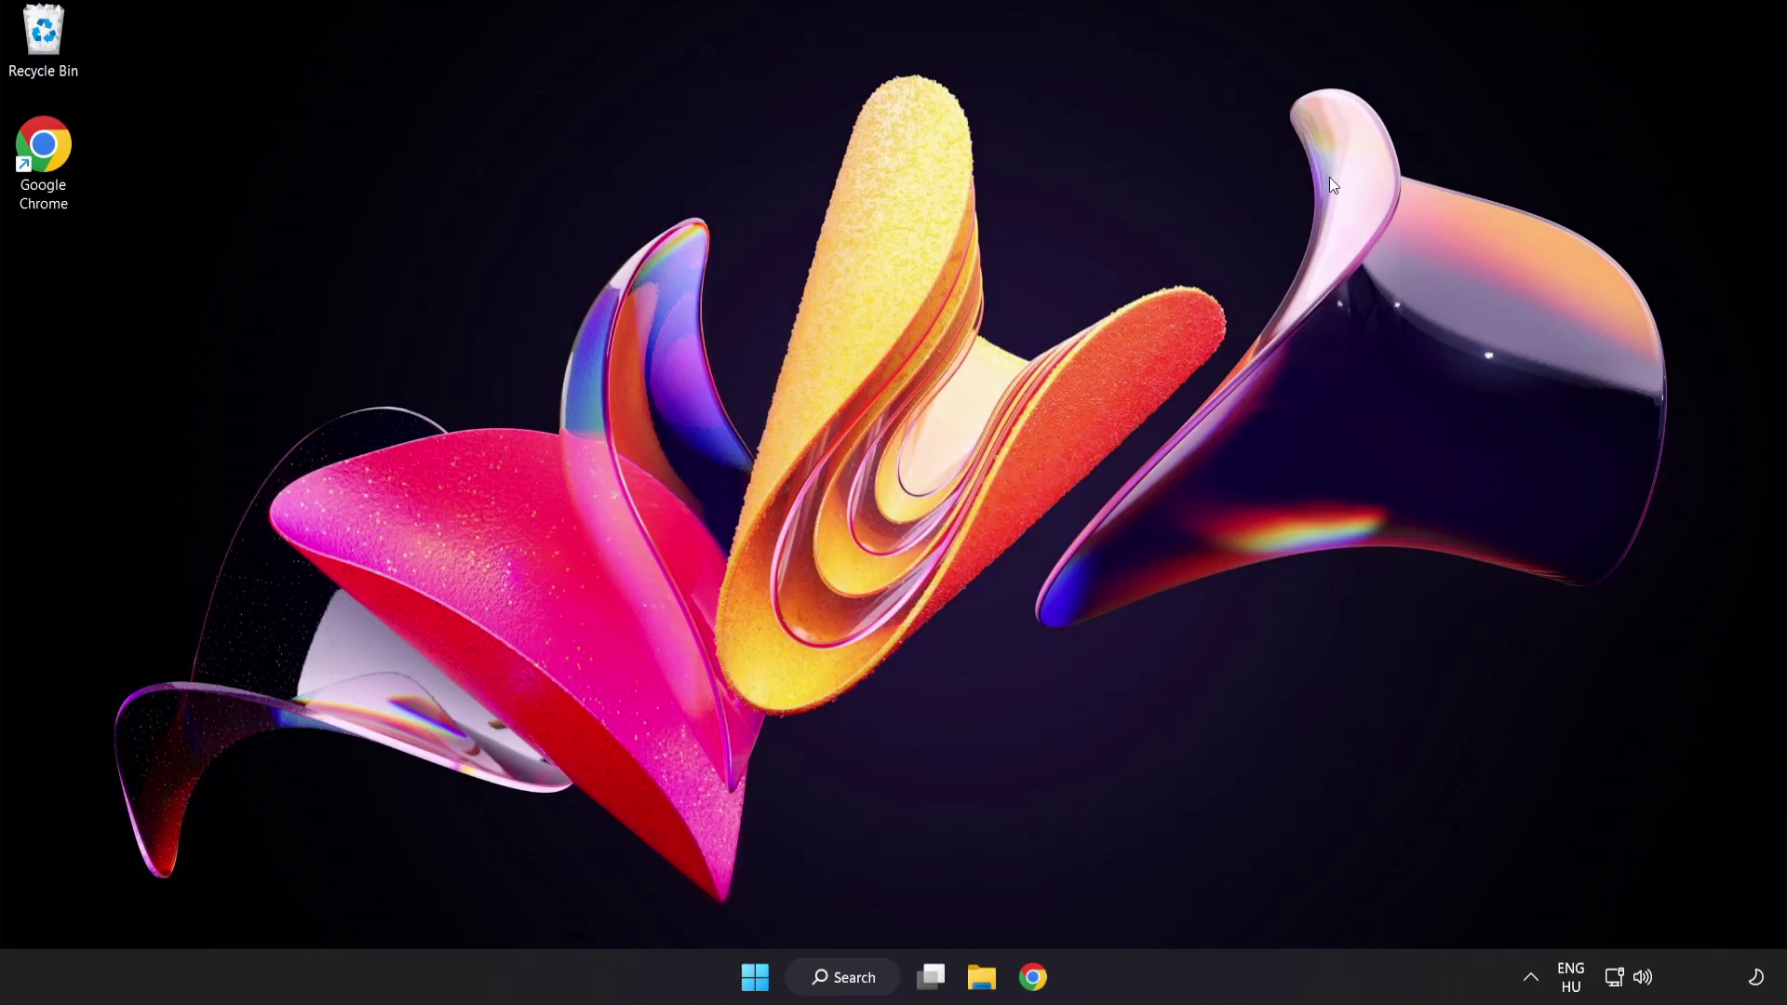
pyautogui.click(755, 976)
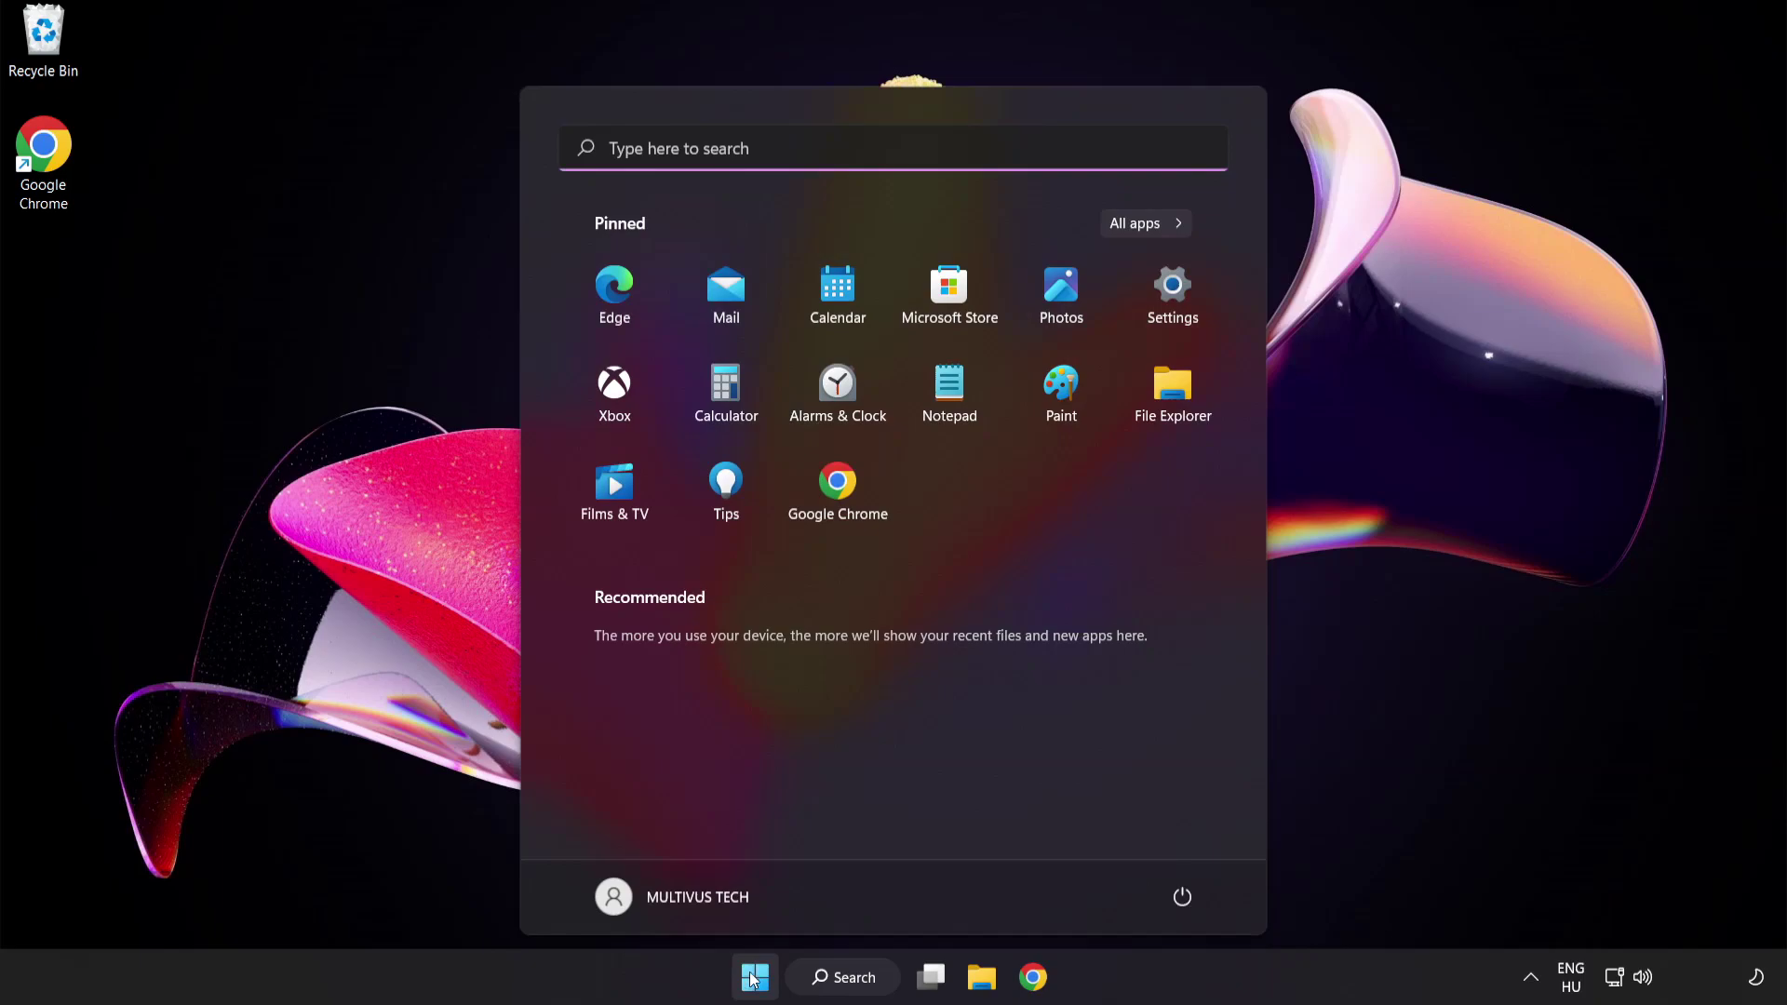
pyautogui.click(1184, 897)
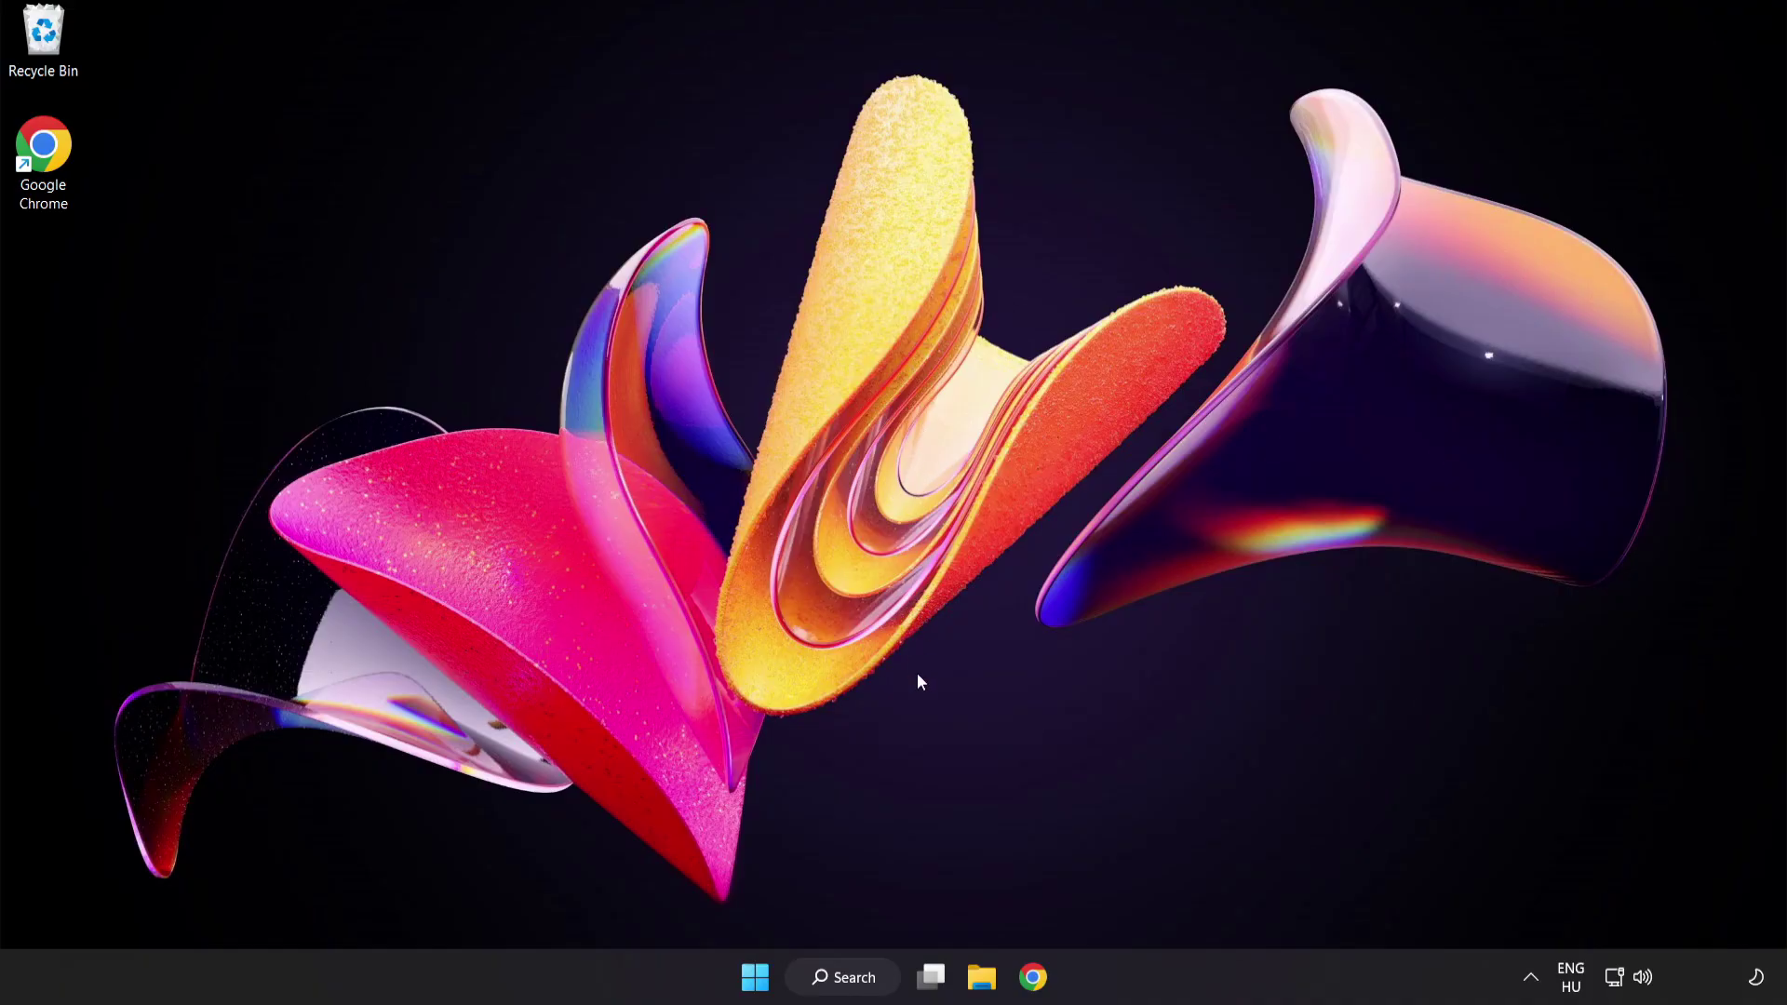
pyautogui.click(858, 982)
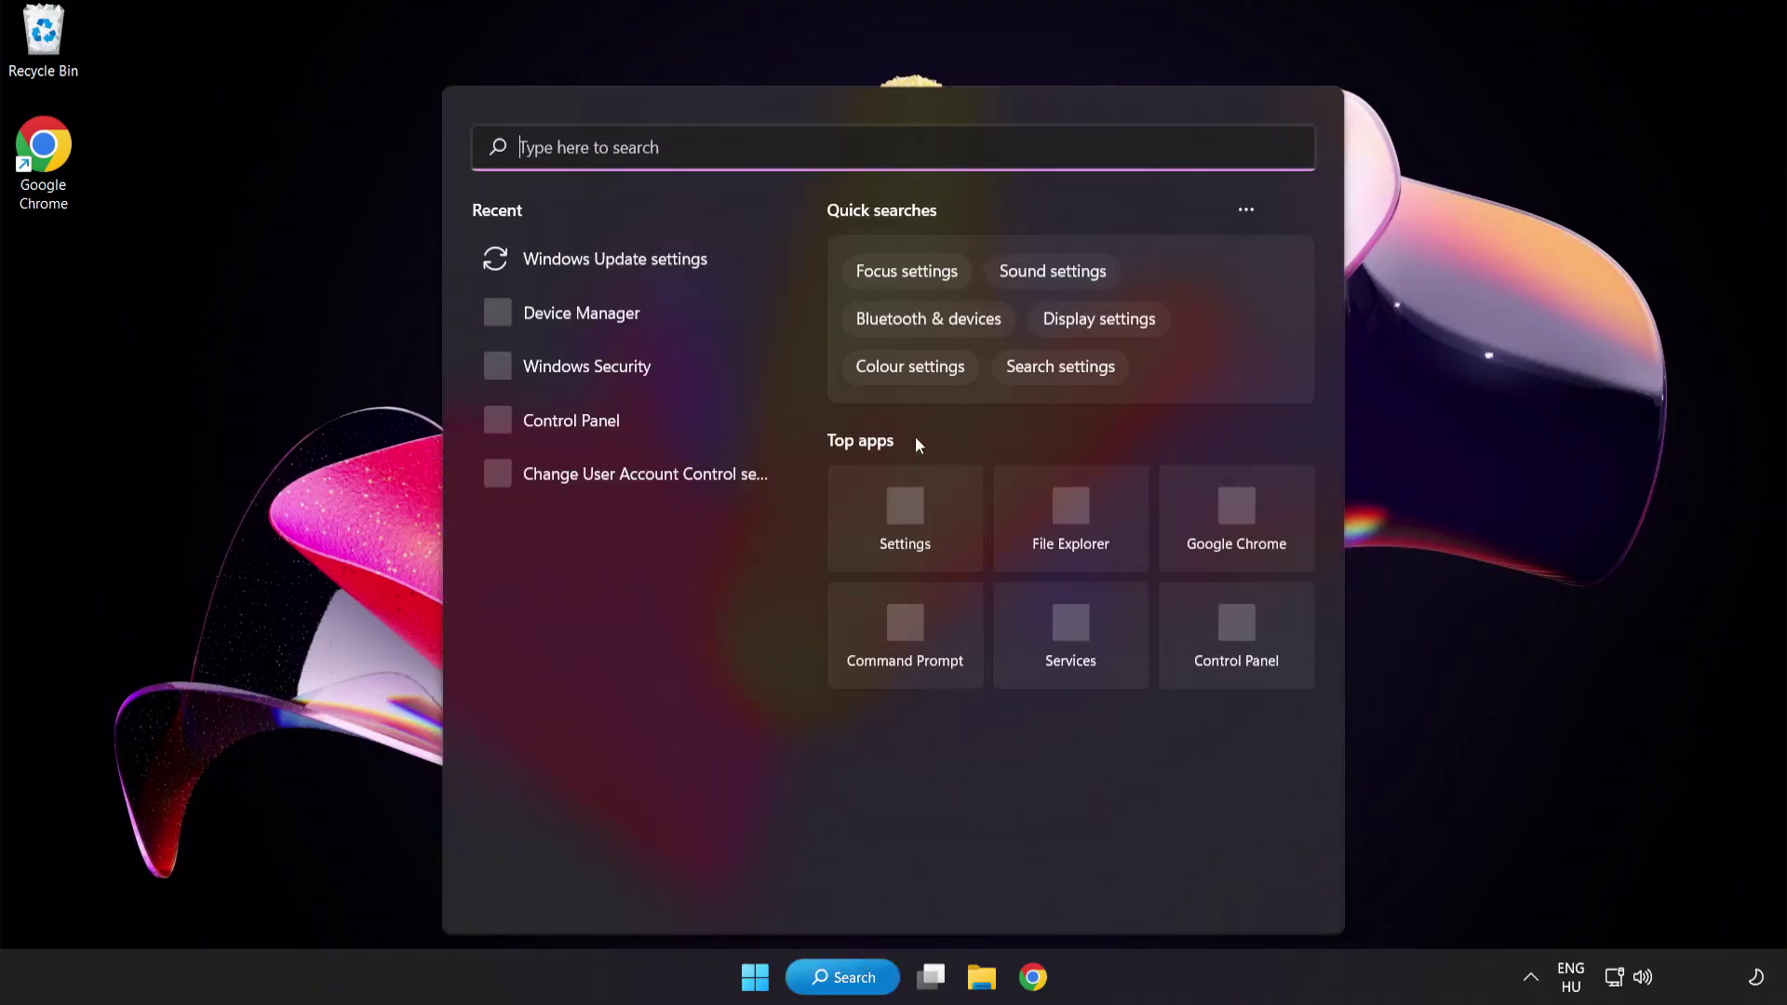
pyautogui.write('secu')
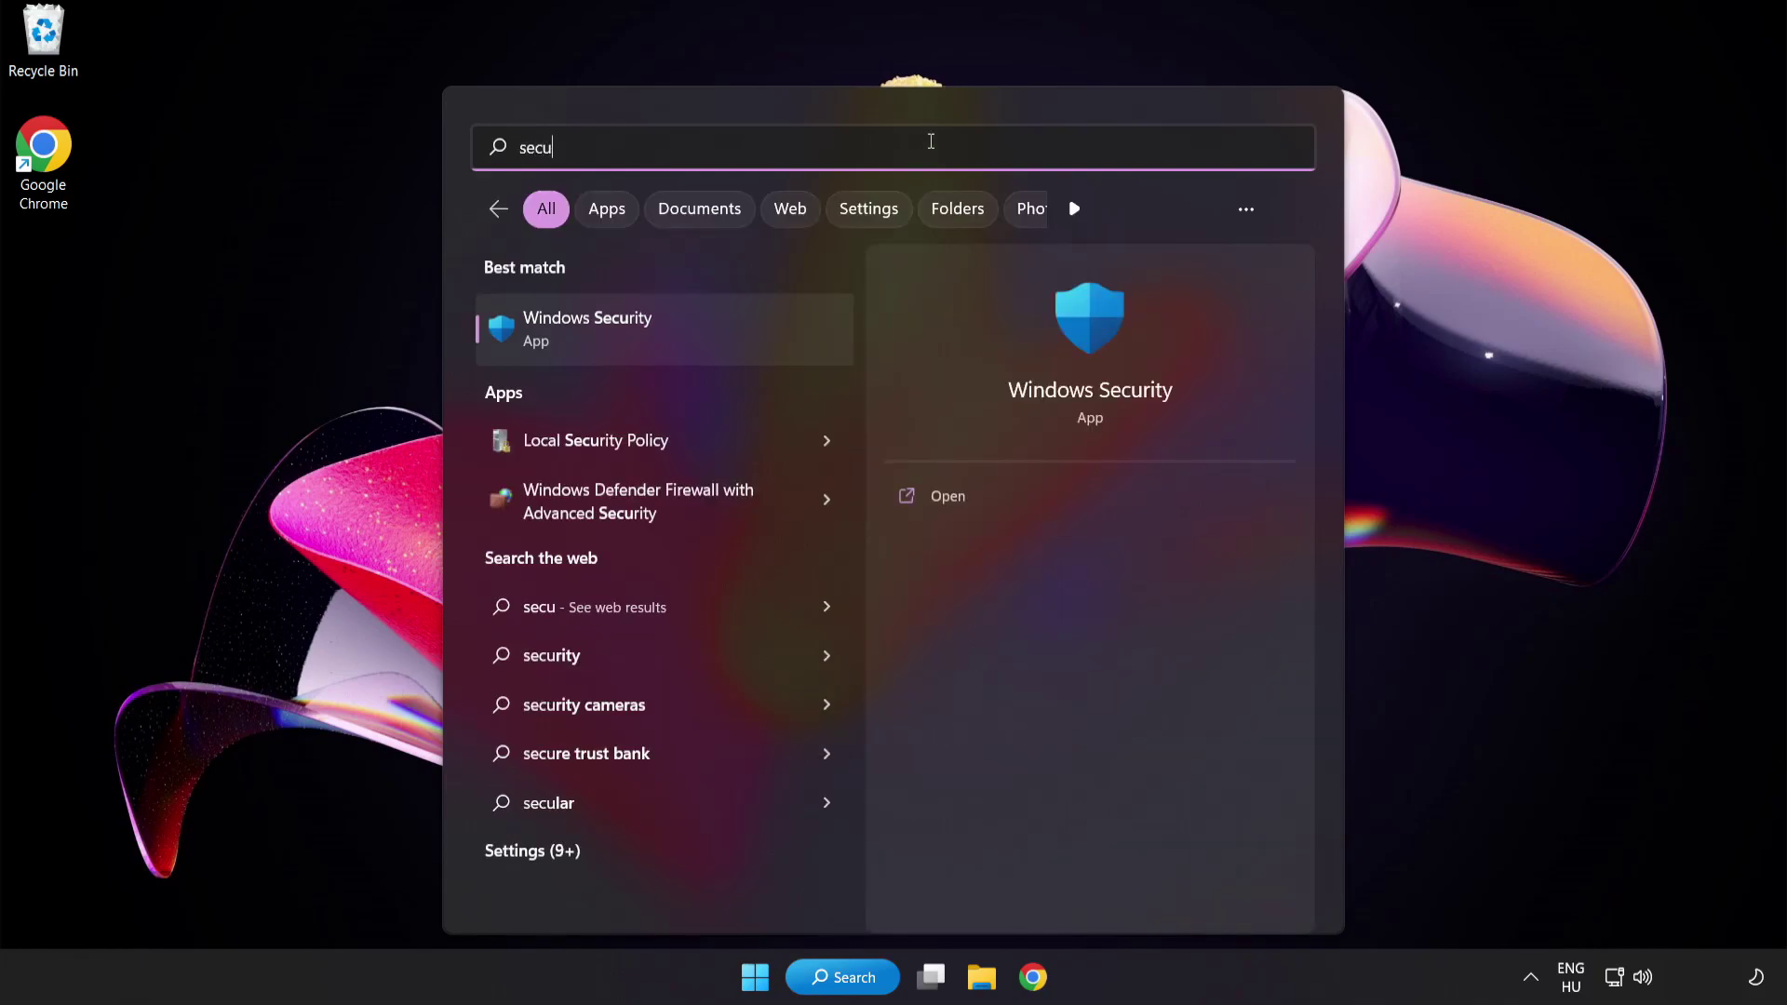
pyautogui.write('rity')
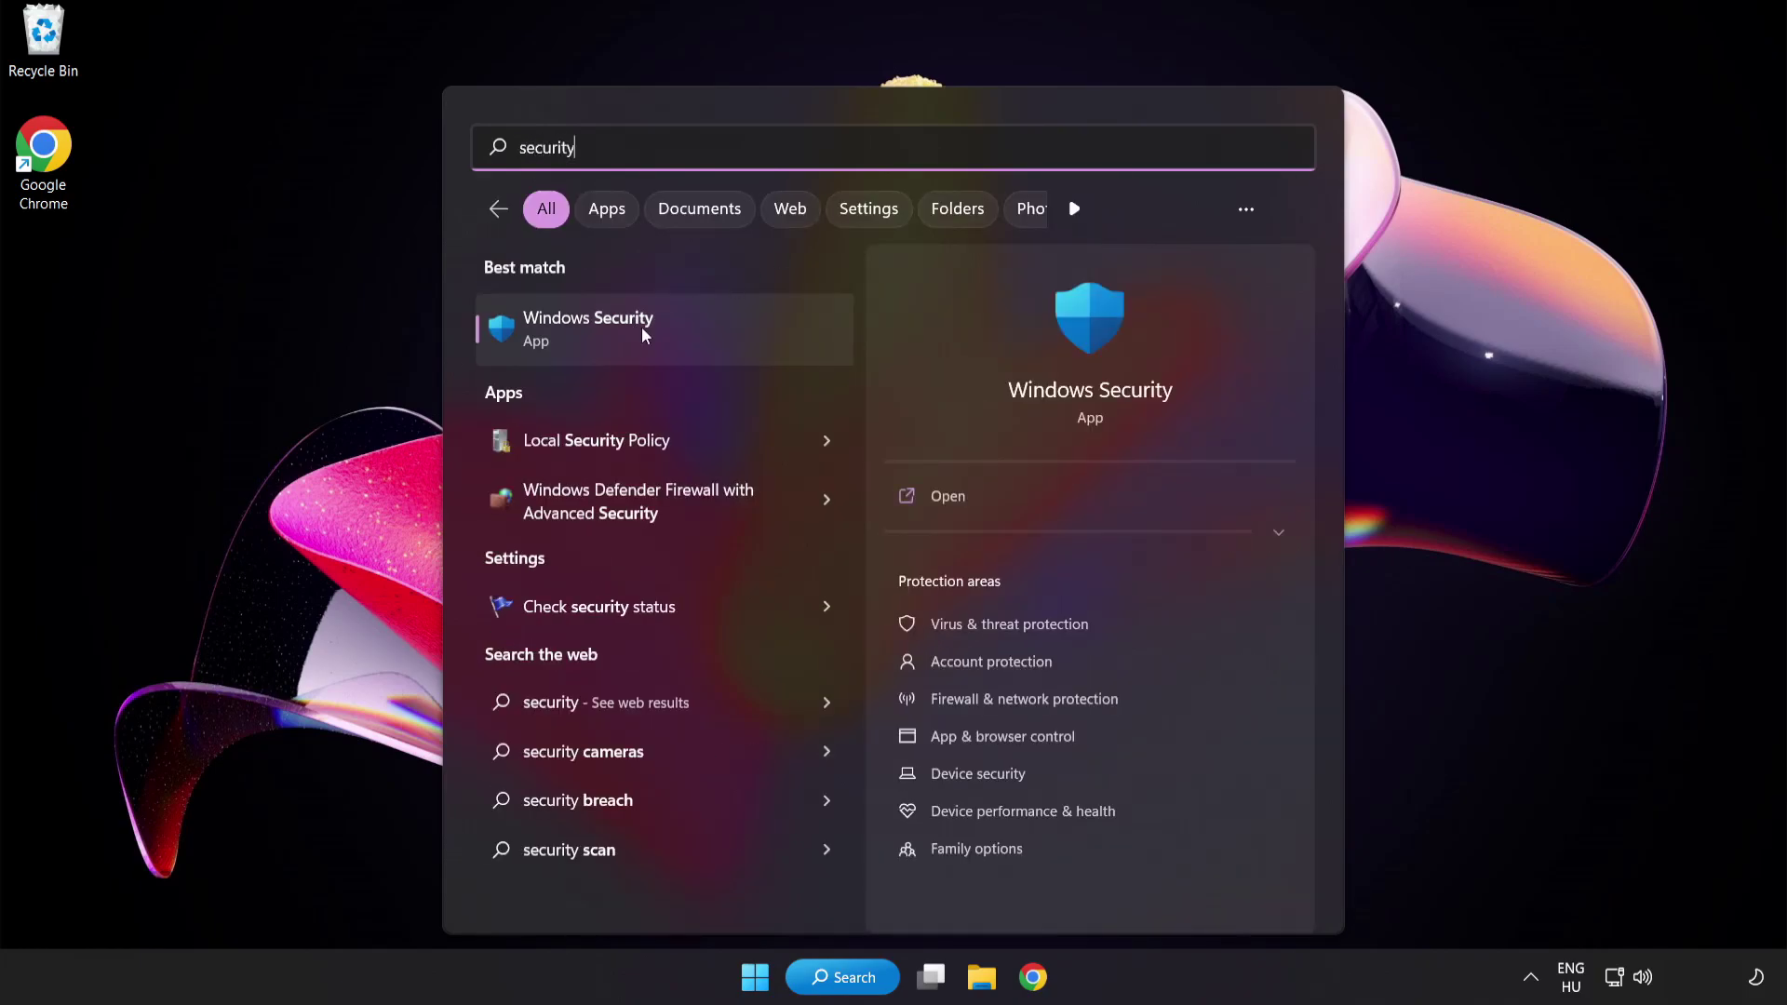
# Step: Open Windows Security's Virus & threat protection Manage settings and scroll down toward Exclusions
pyautogui.click(676, 328)
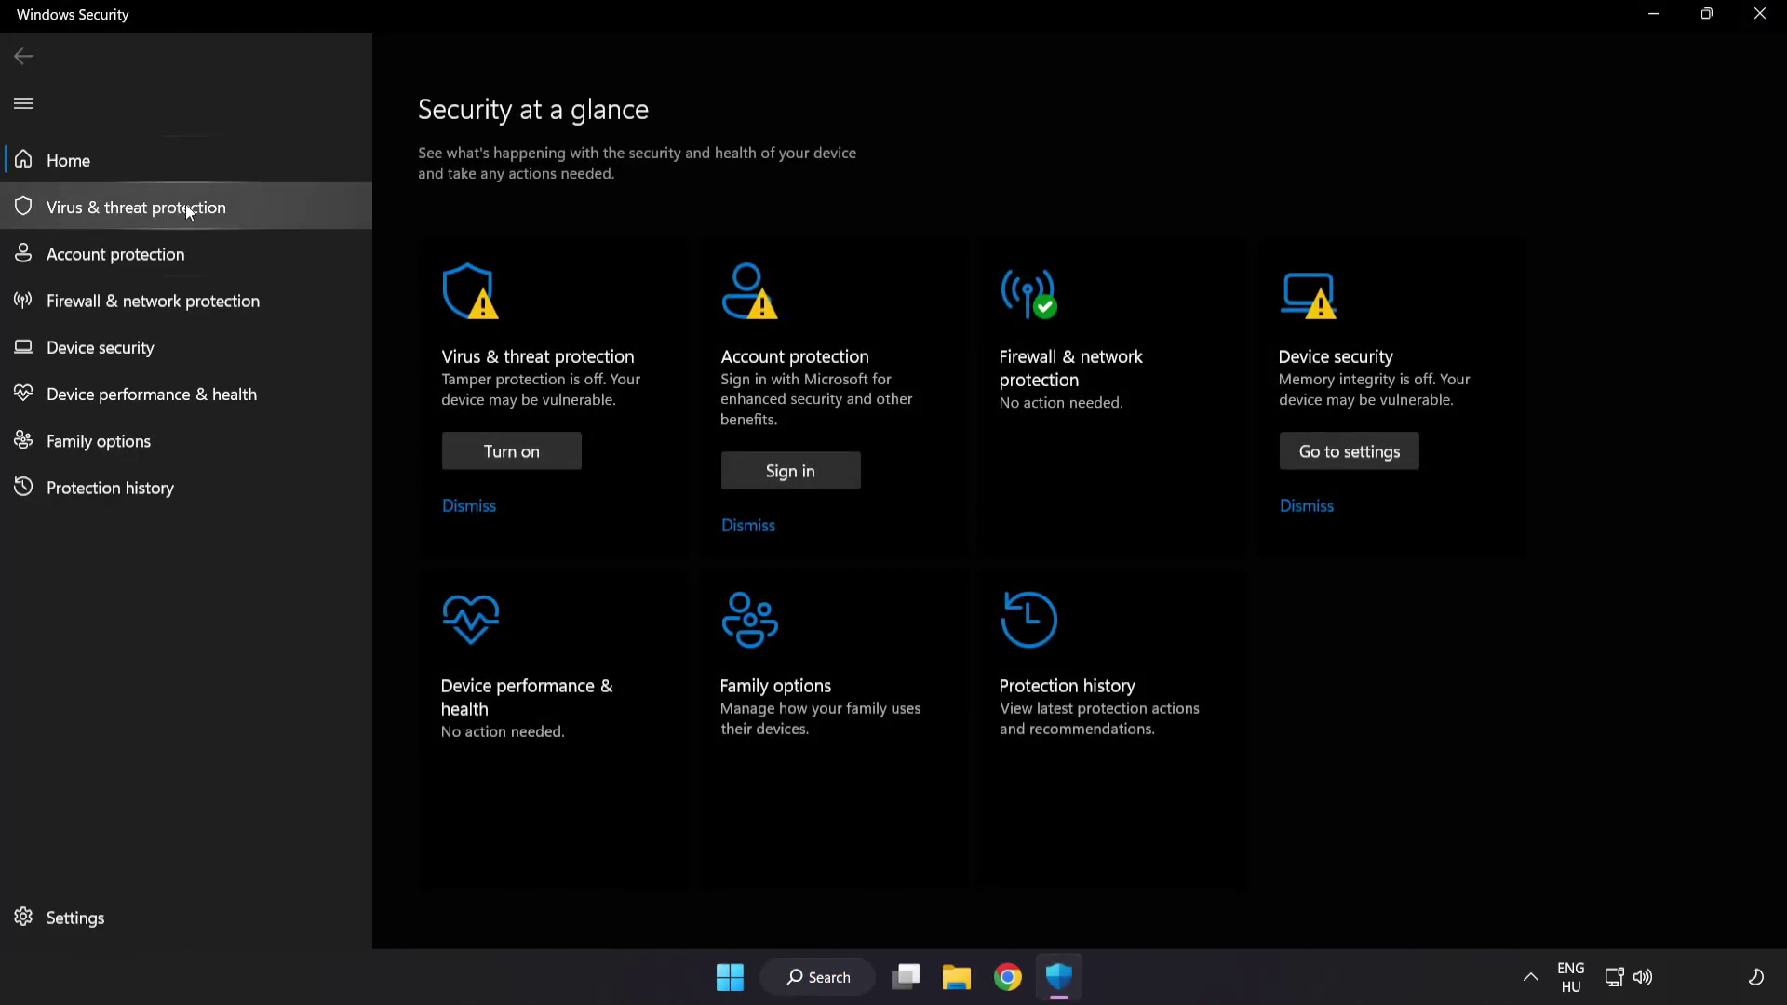
pyautogui.click(271, 212)
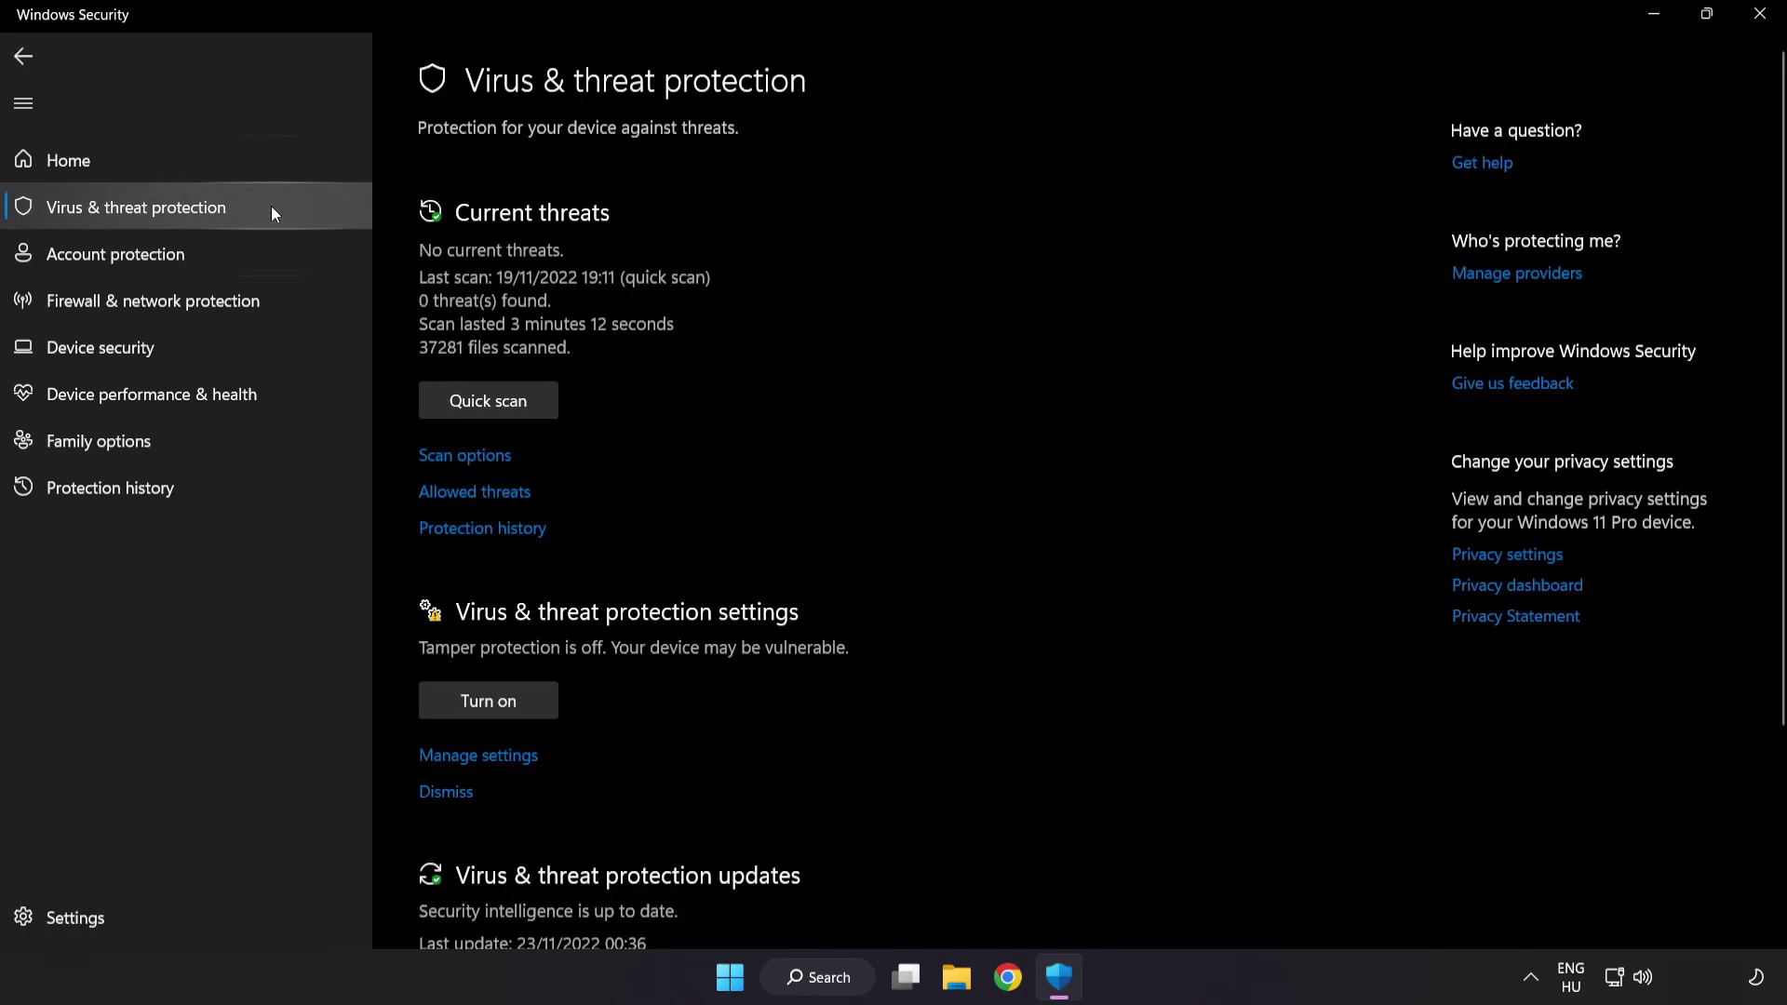
pyautogui.scroll(-3, 1128, 270)
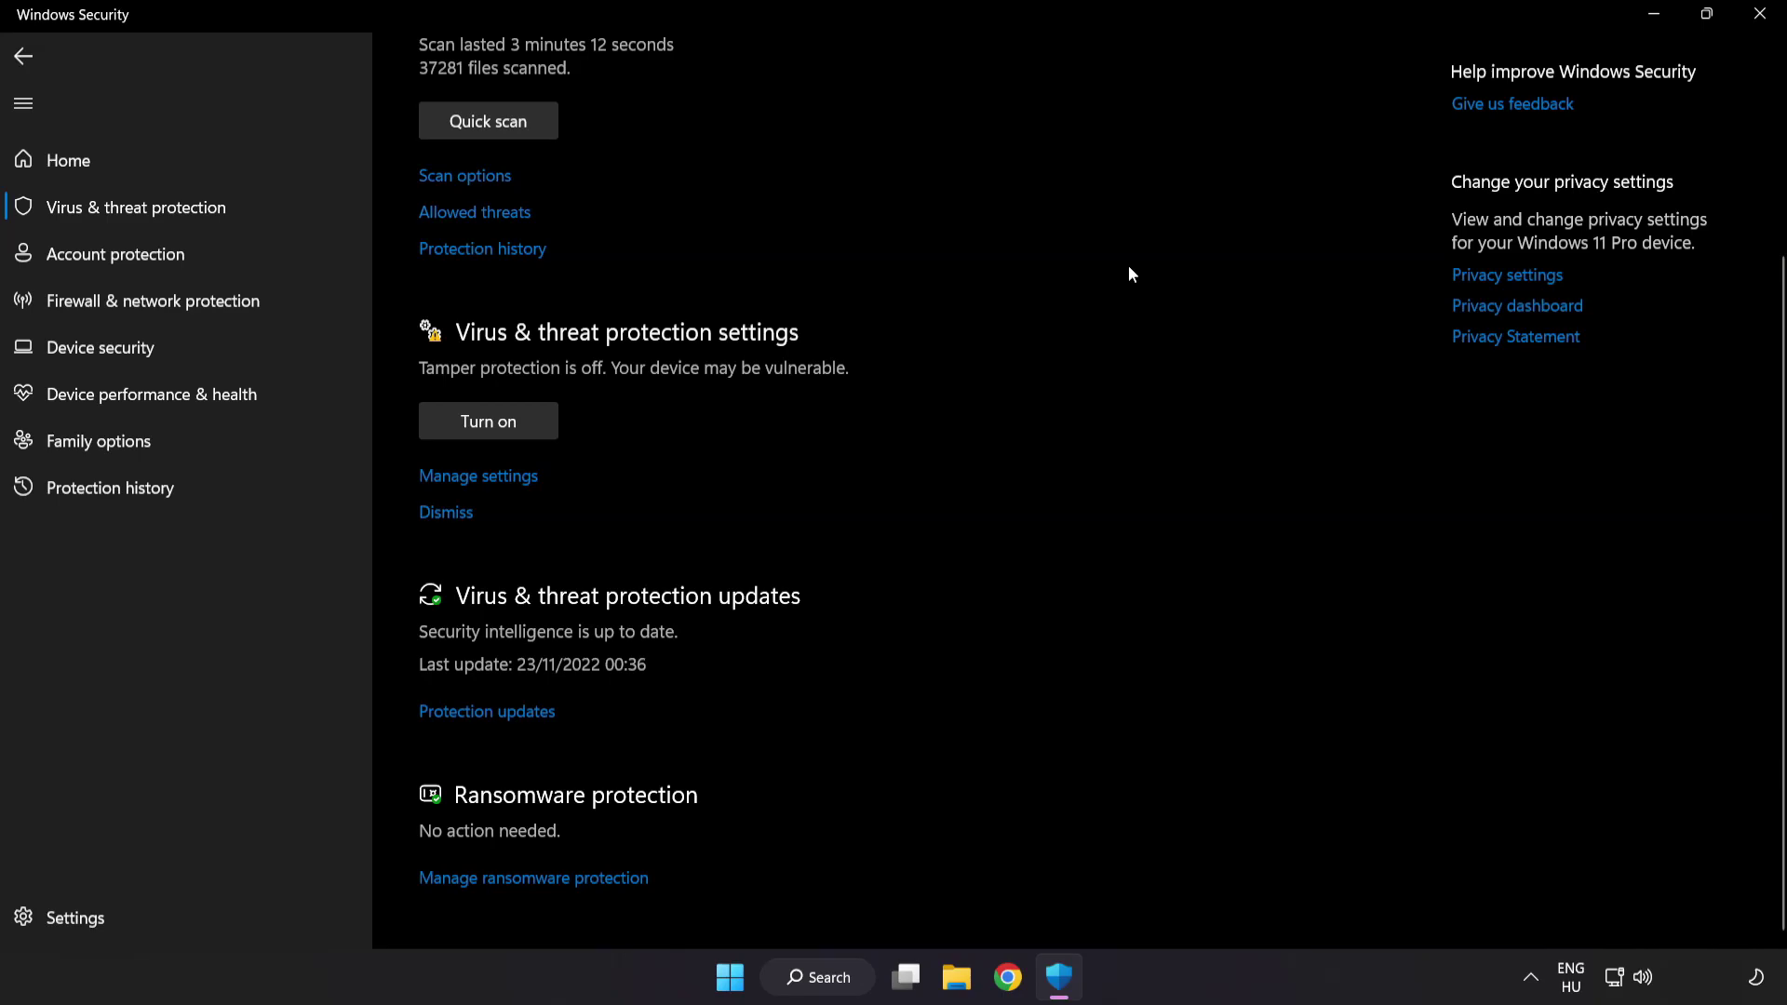
pyautogui.click(491, 477)
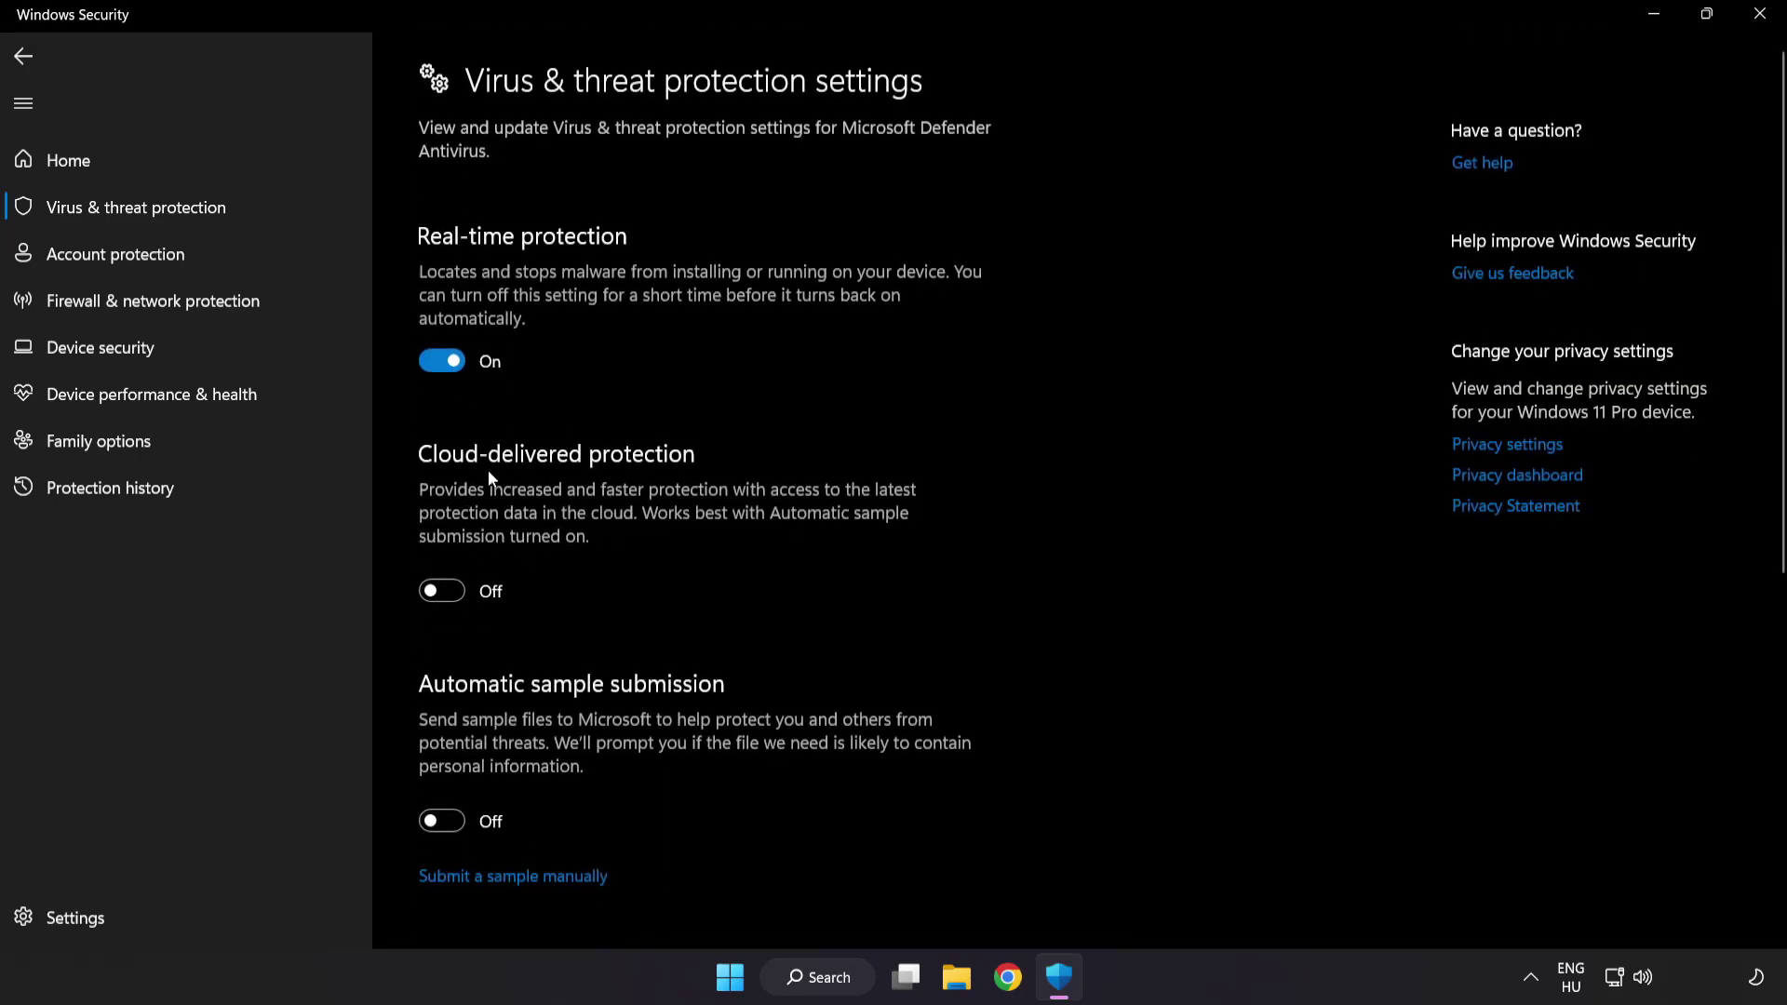
pyautogui.scroll(-6, 1039, 484)
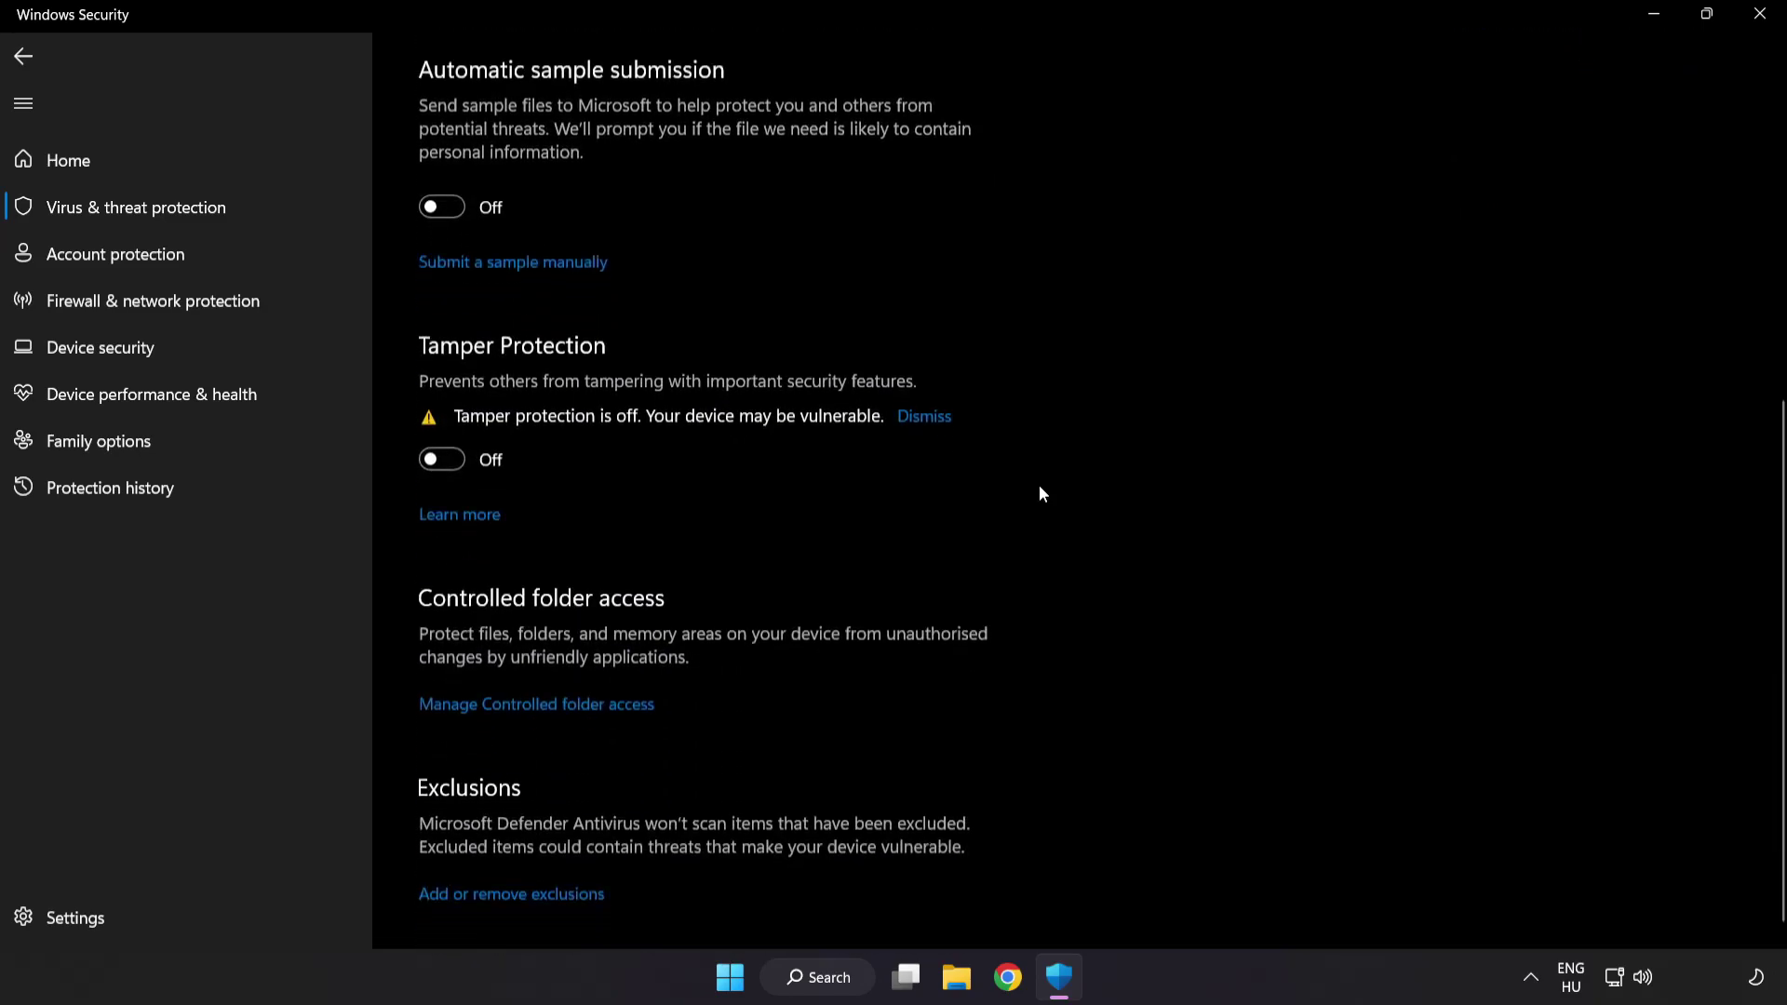
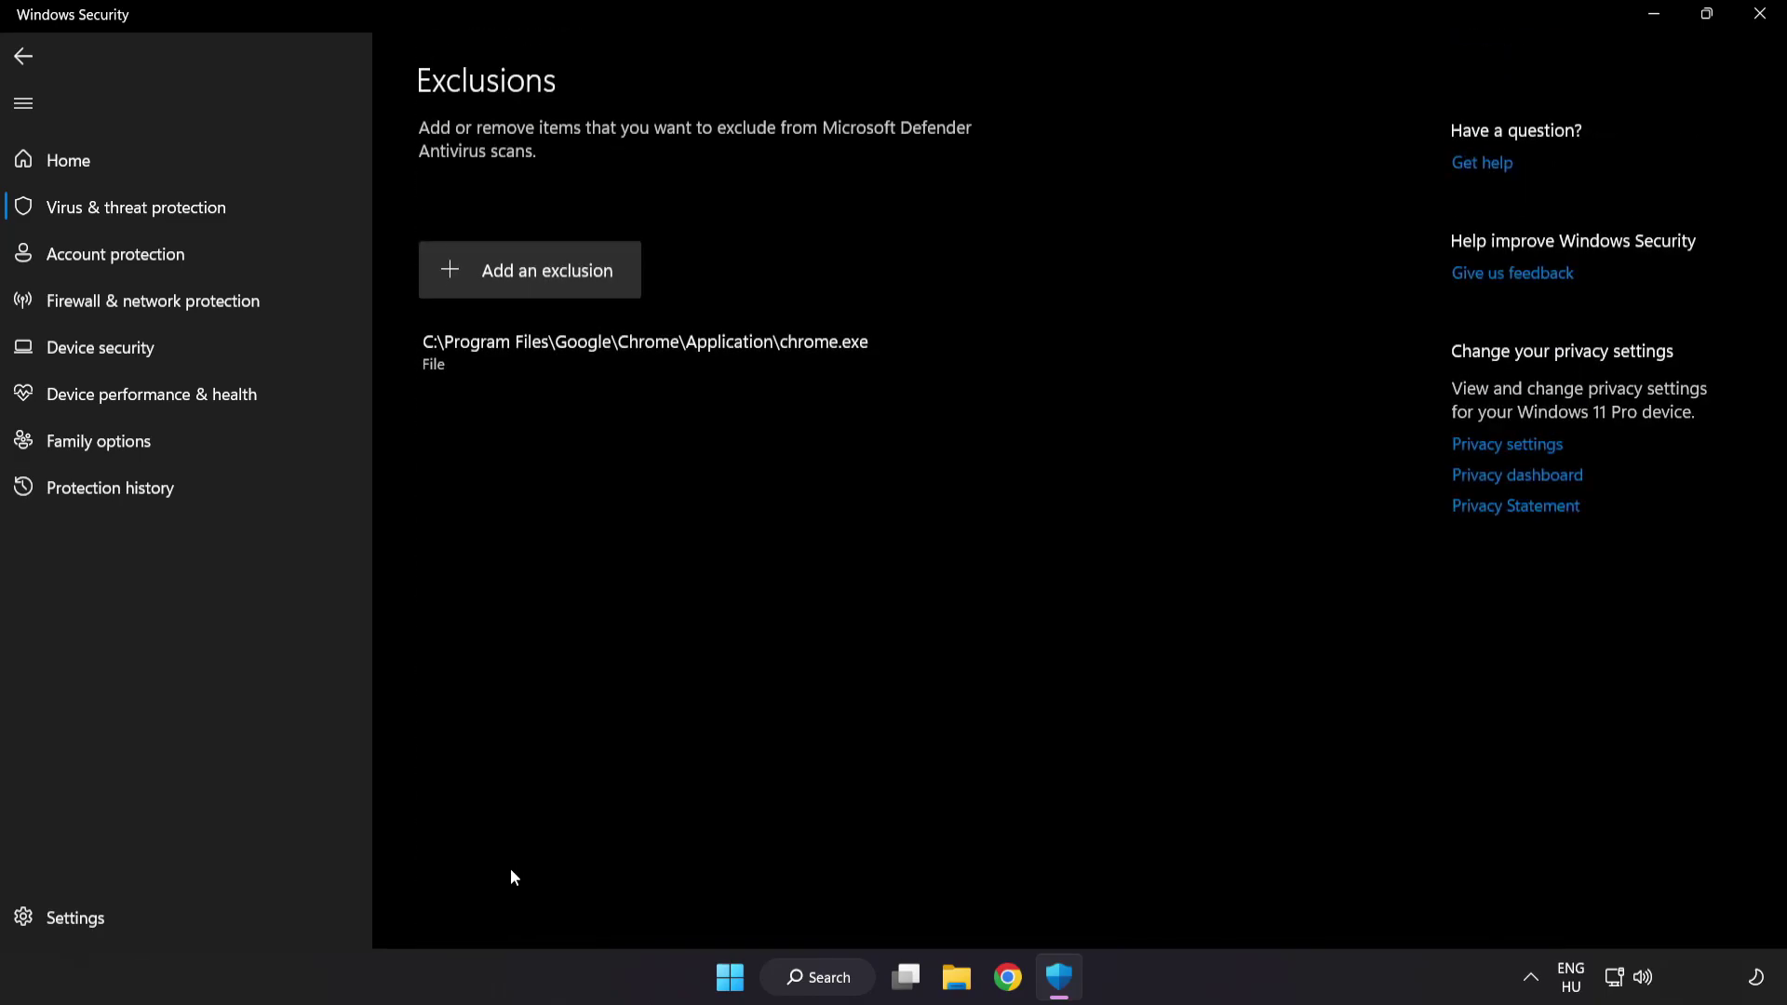
# Step: Open the Add an exclusion dropdown to reveal the File, Folder, File type and Process options
pyautogui.click(533, 283)
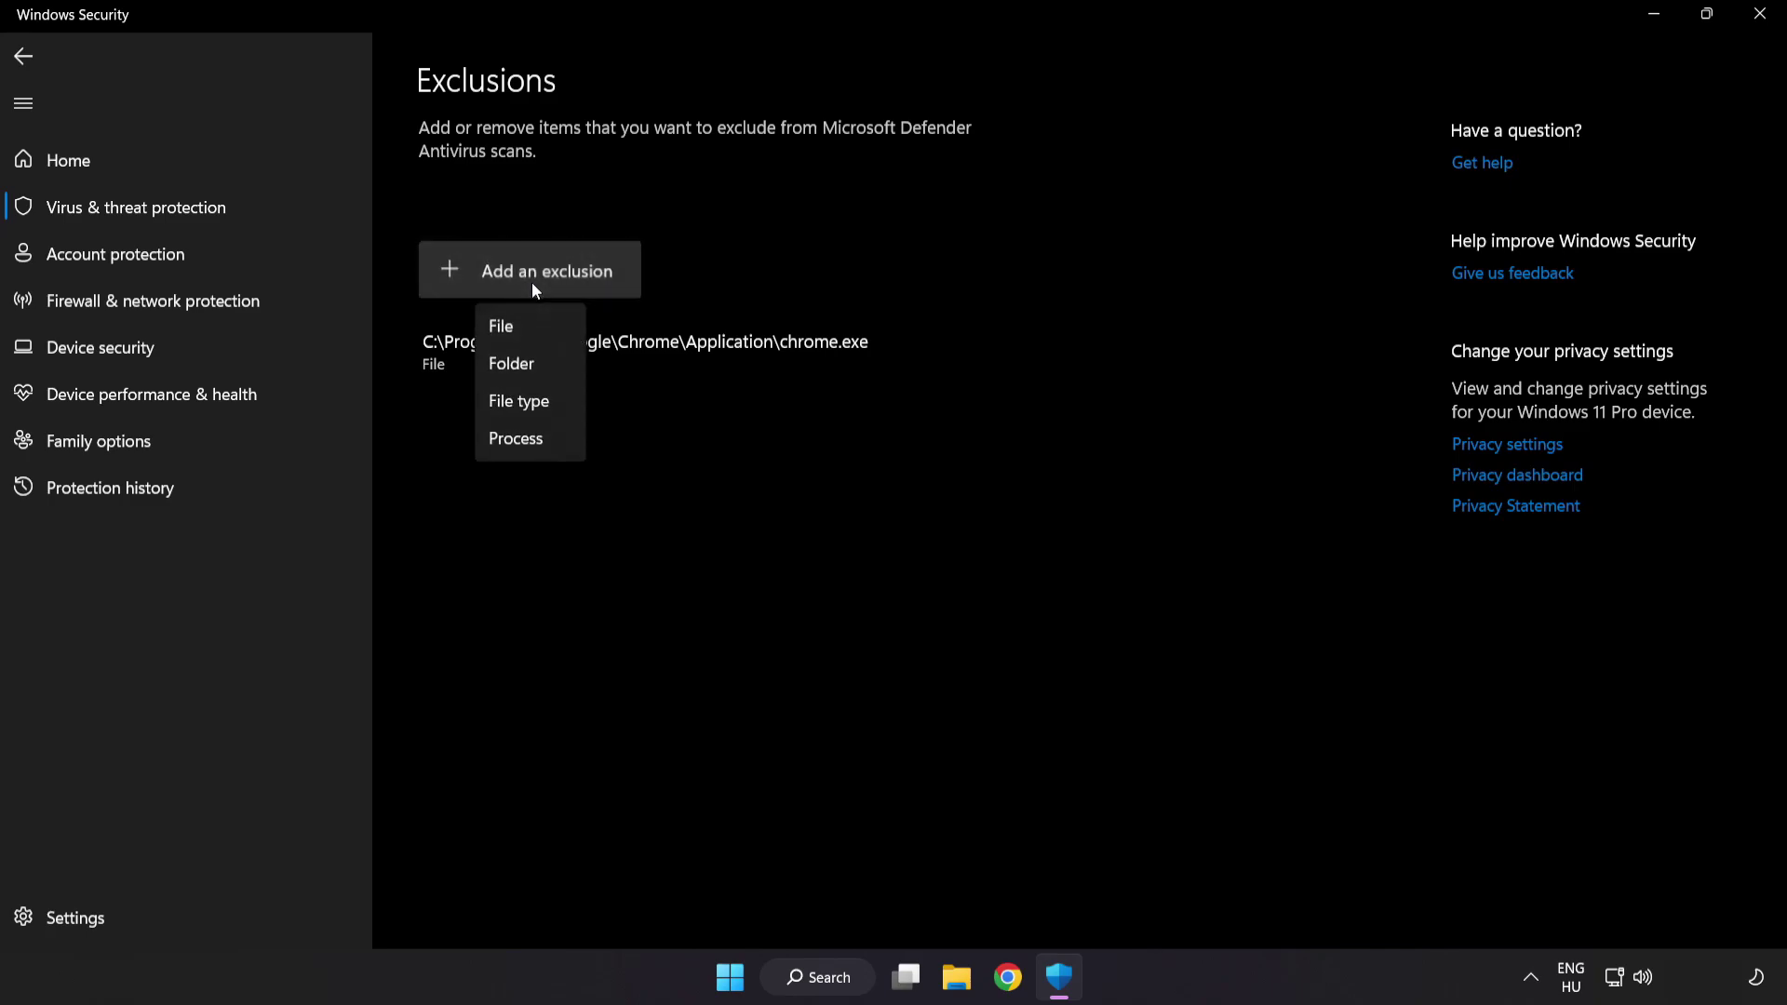
# Step: Add a File exclusion for the NOT WORKING APP shortcut in C:\Program Files (x86)\NOT WORKING APP
pyautogui.click(519, 329)
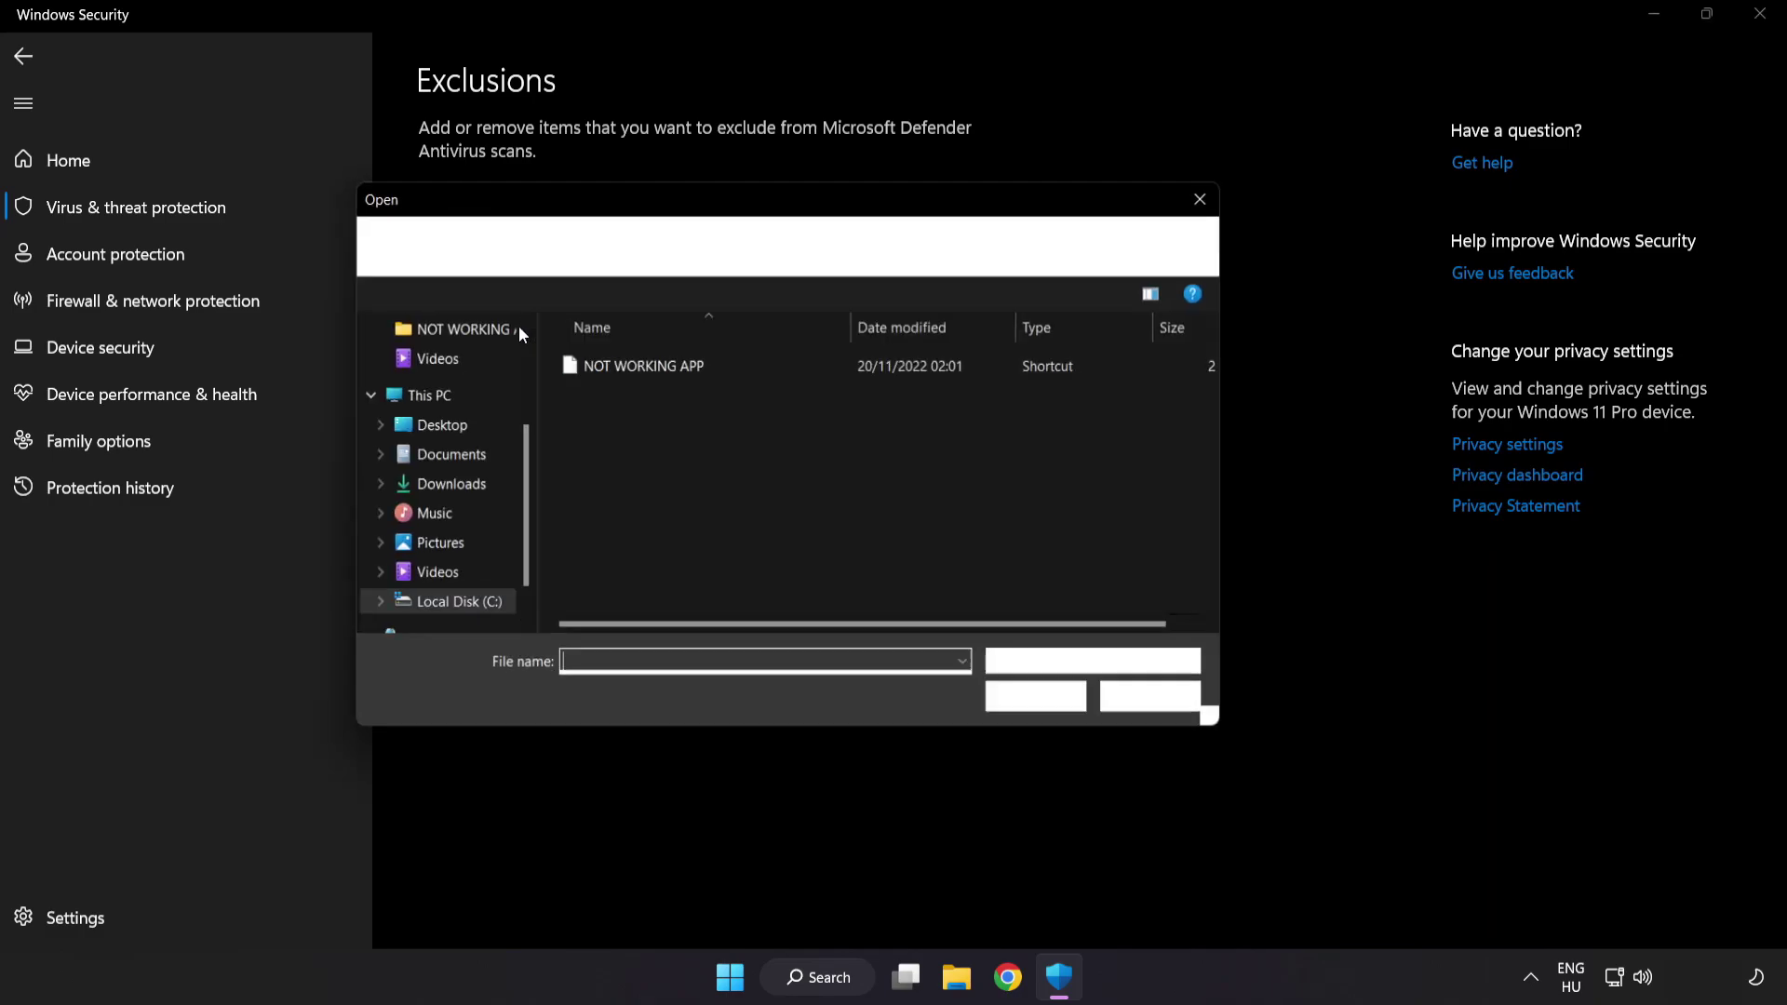
pyautogui.click(571, 248)
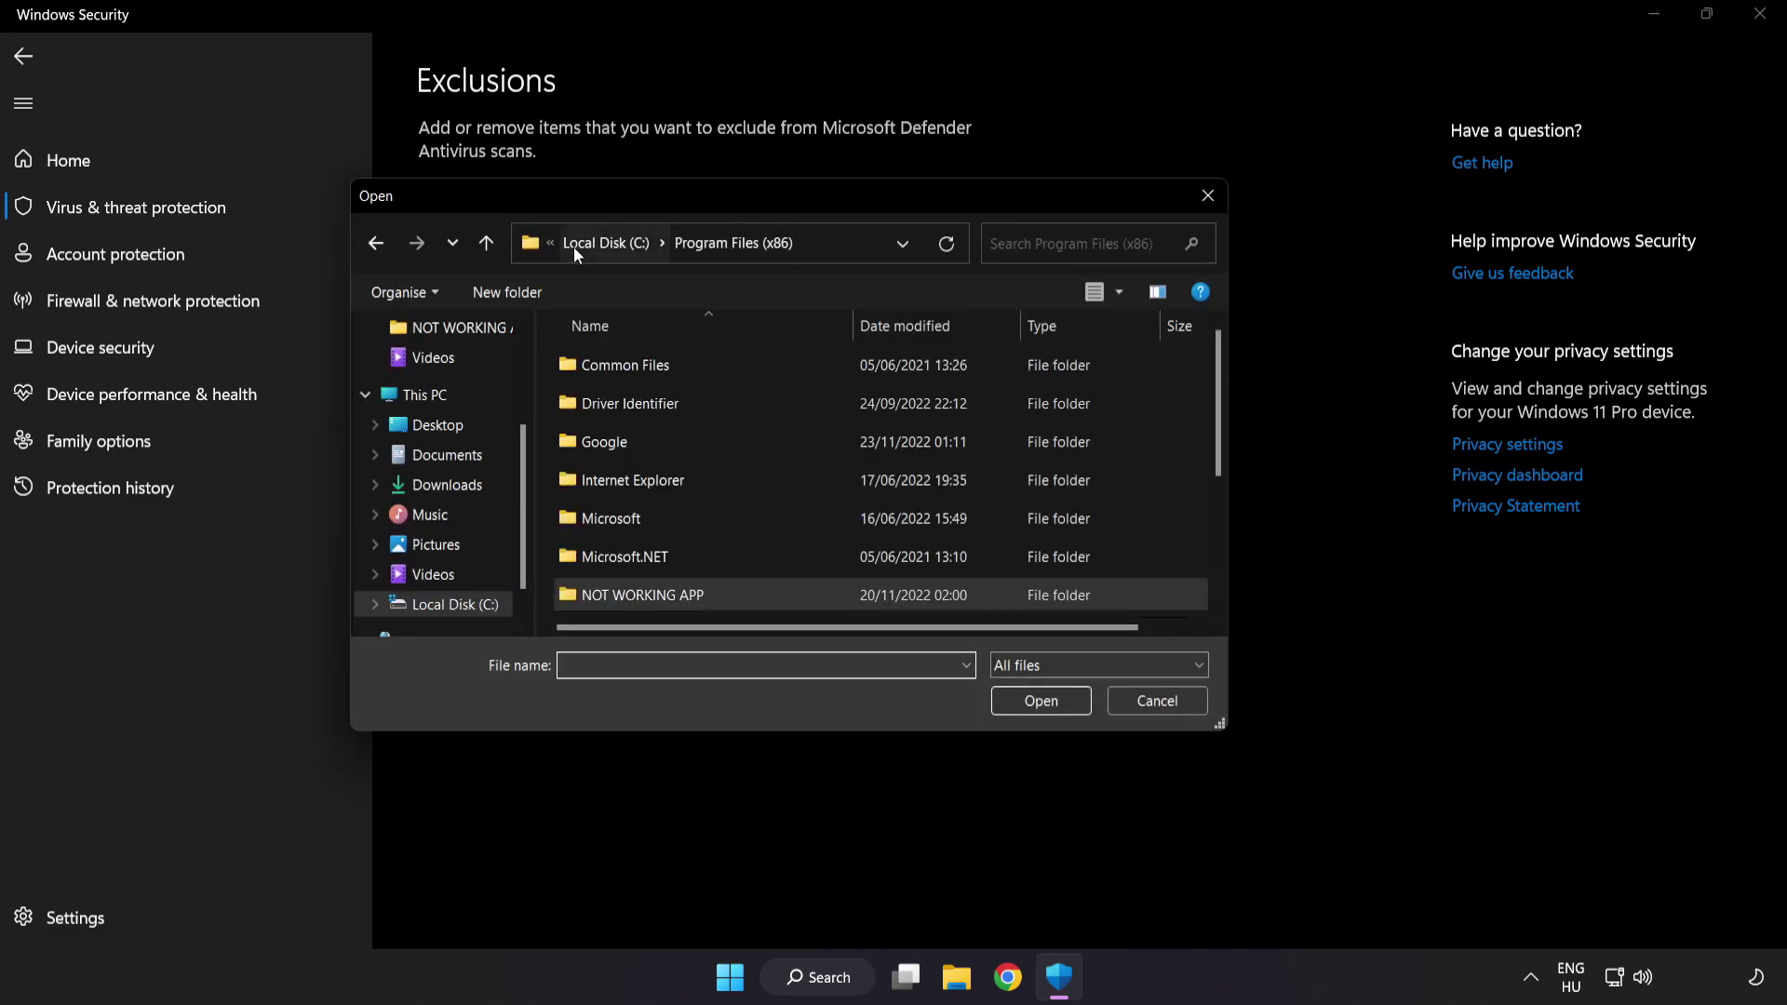
pyautogui.click(585, 242)
pyautogui.click(590, 242)
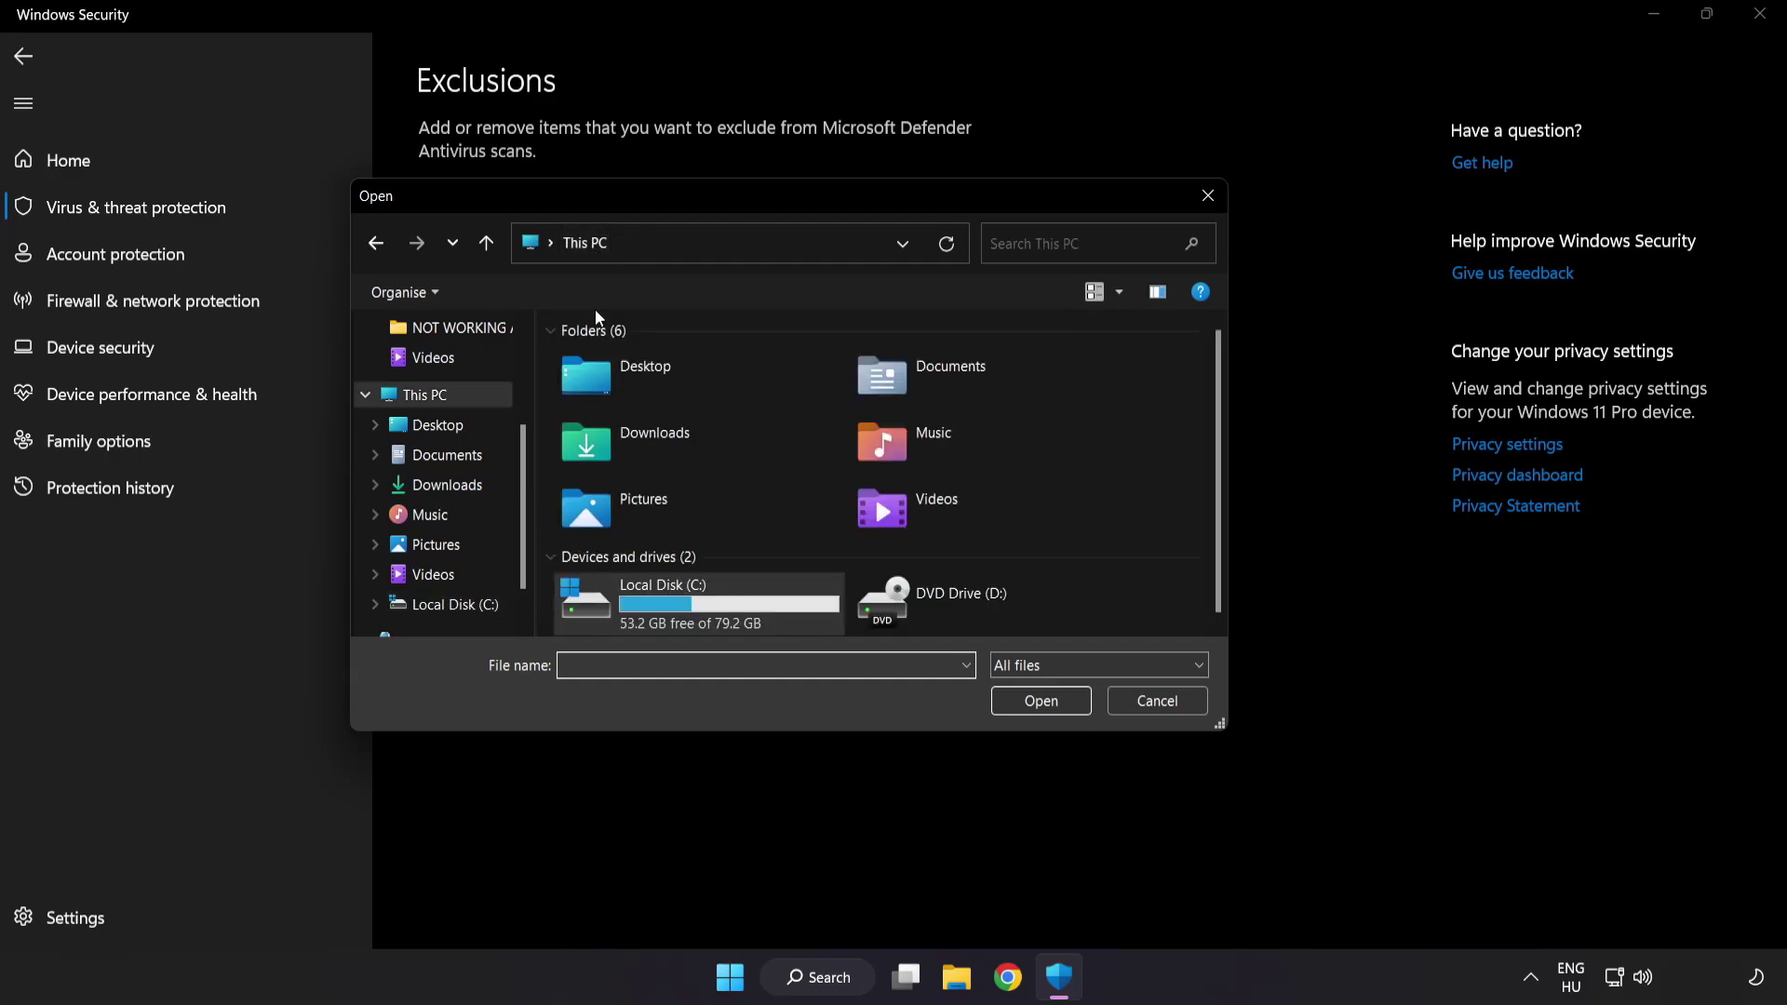
pyautogui.doubleClick(666, 611)
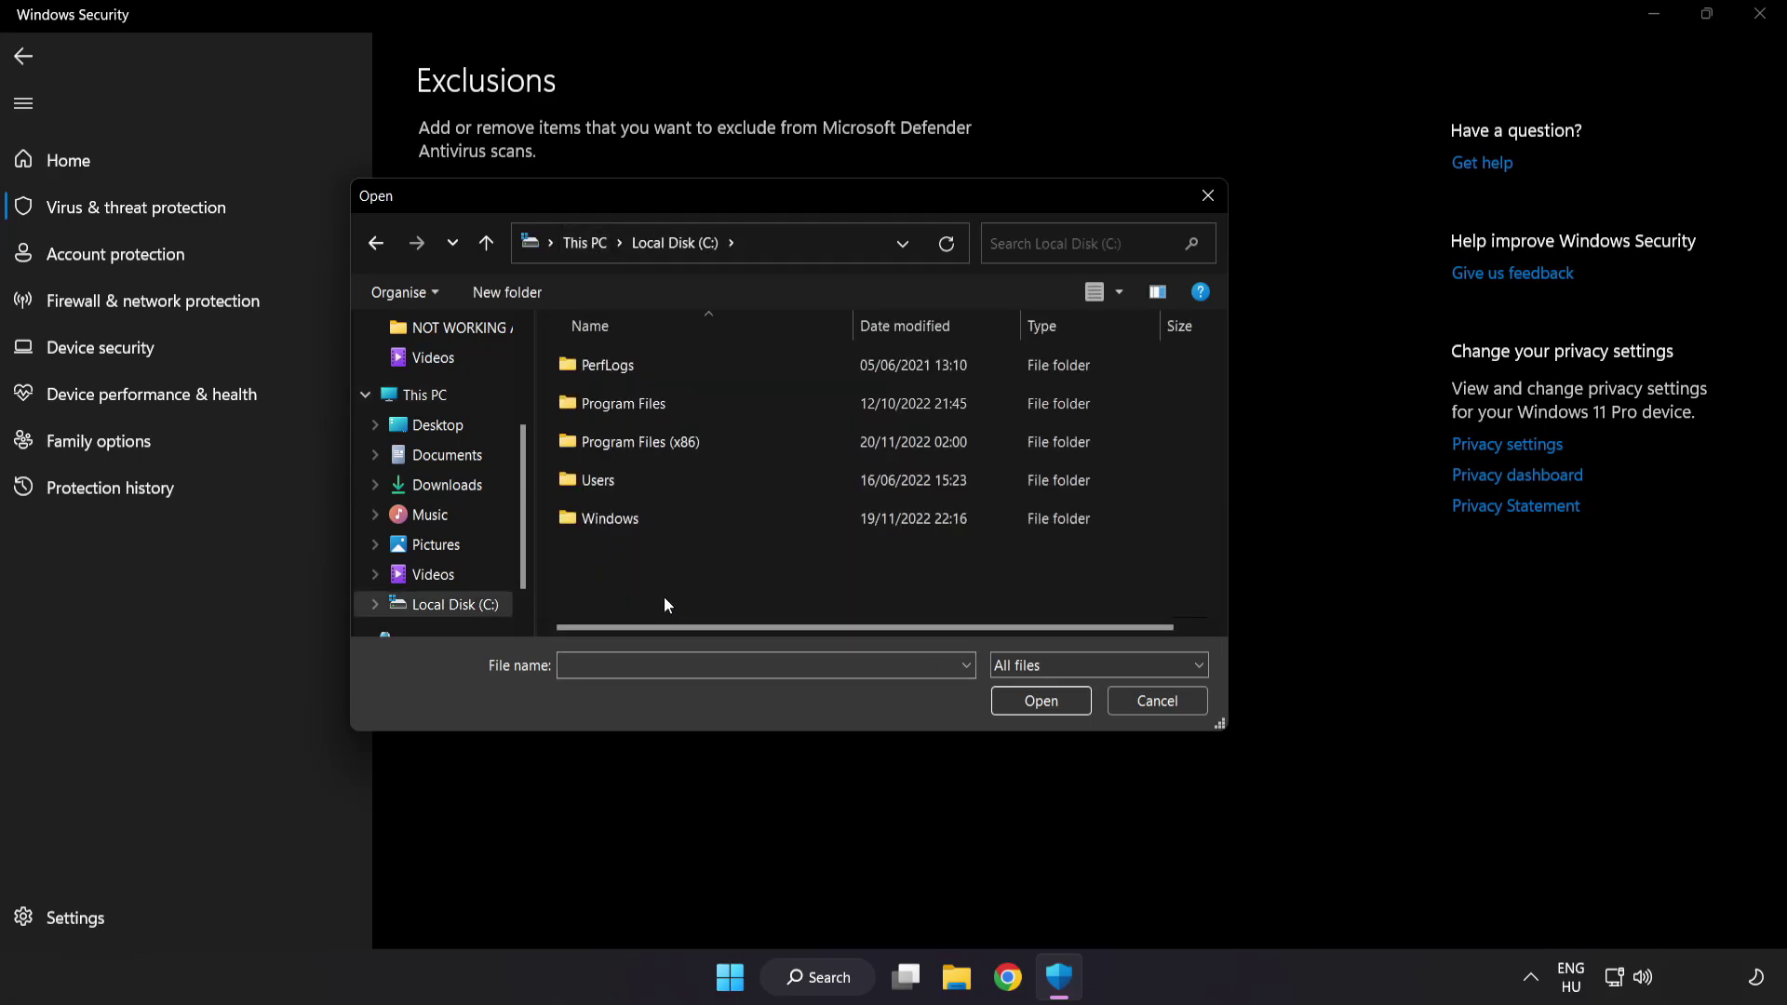
pyautogui.doubleClick(688, 437)
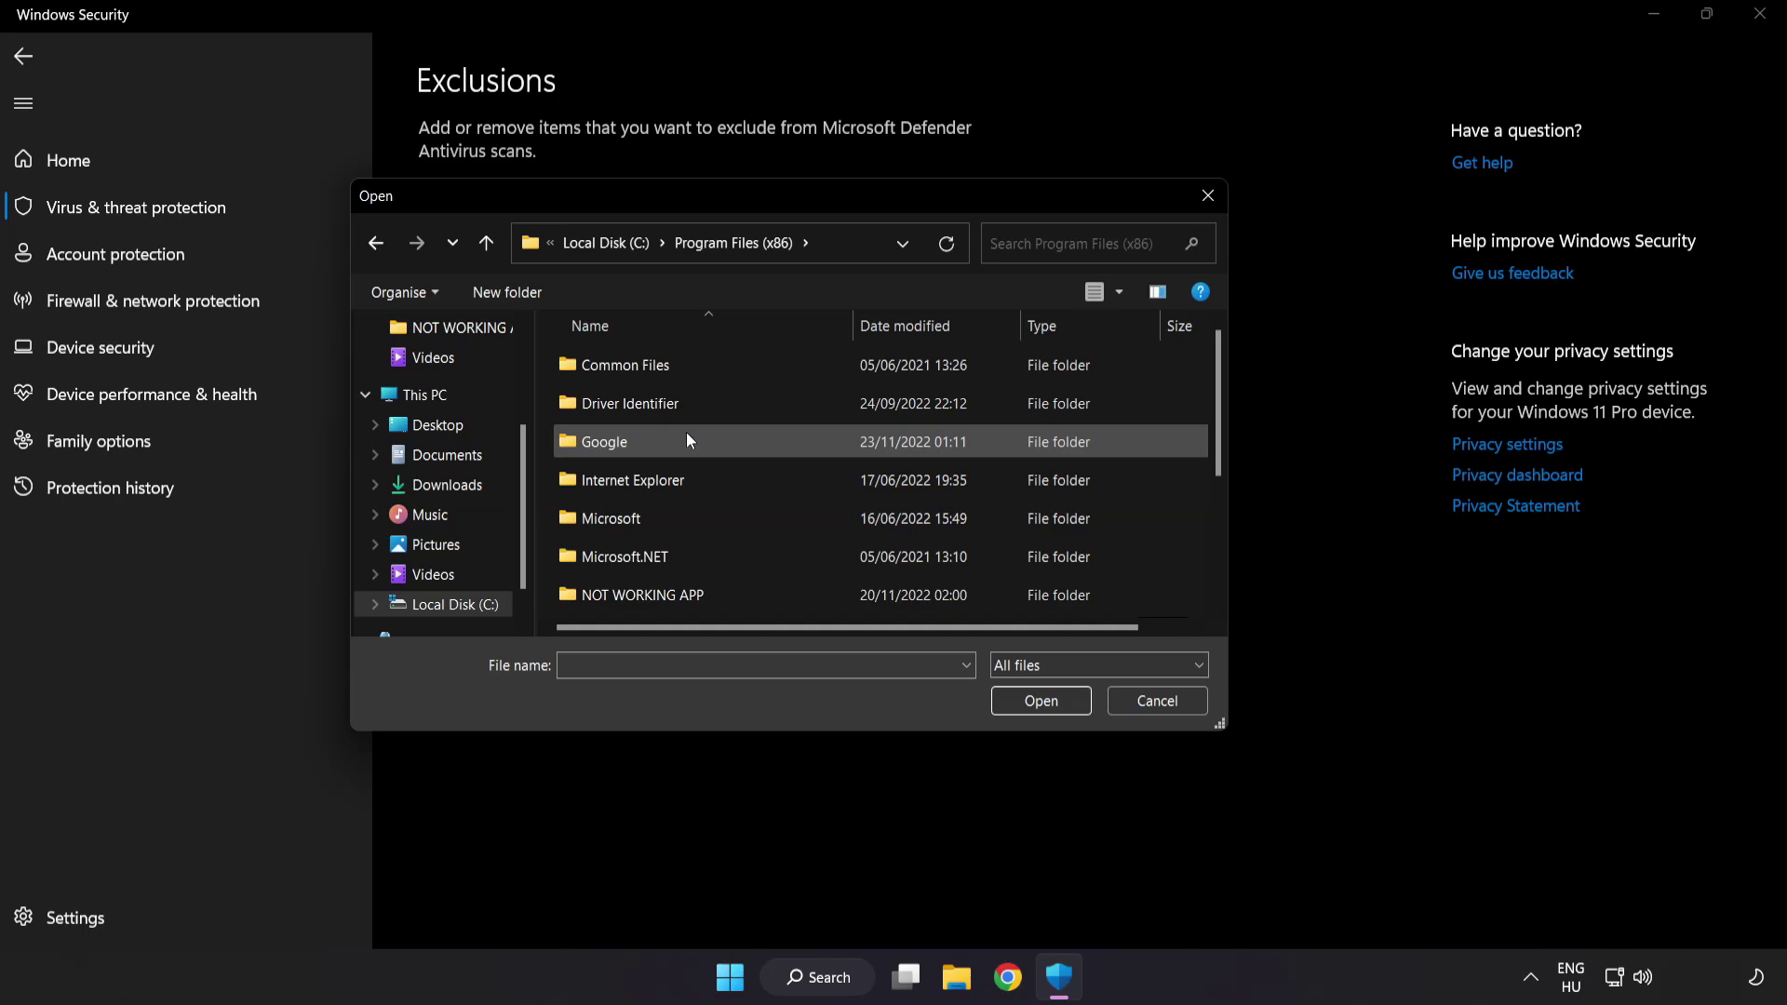
pyautogui.scroll(-1, 663, 587)
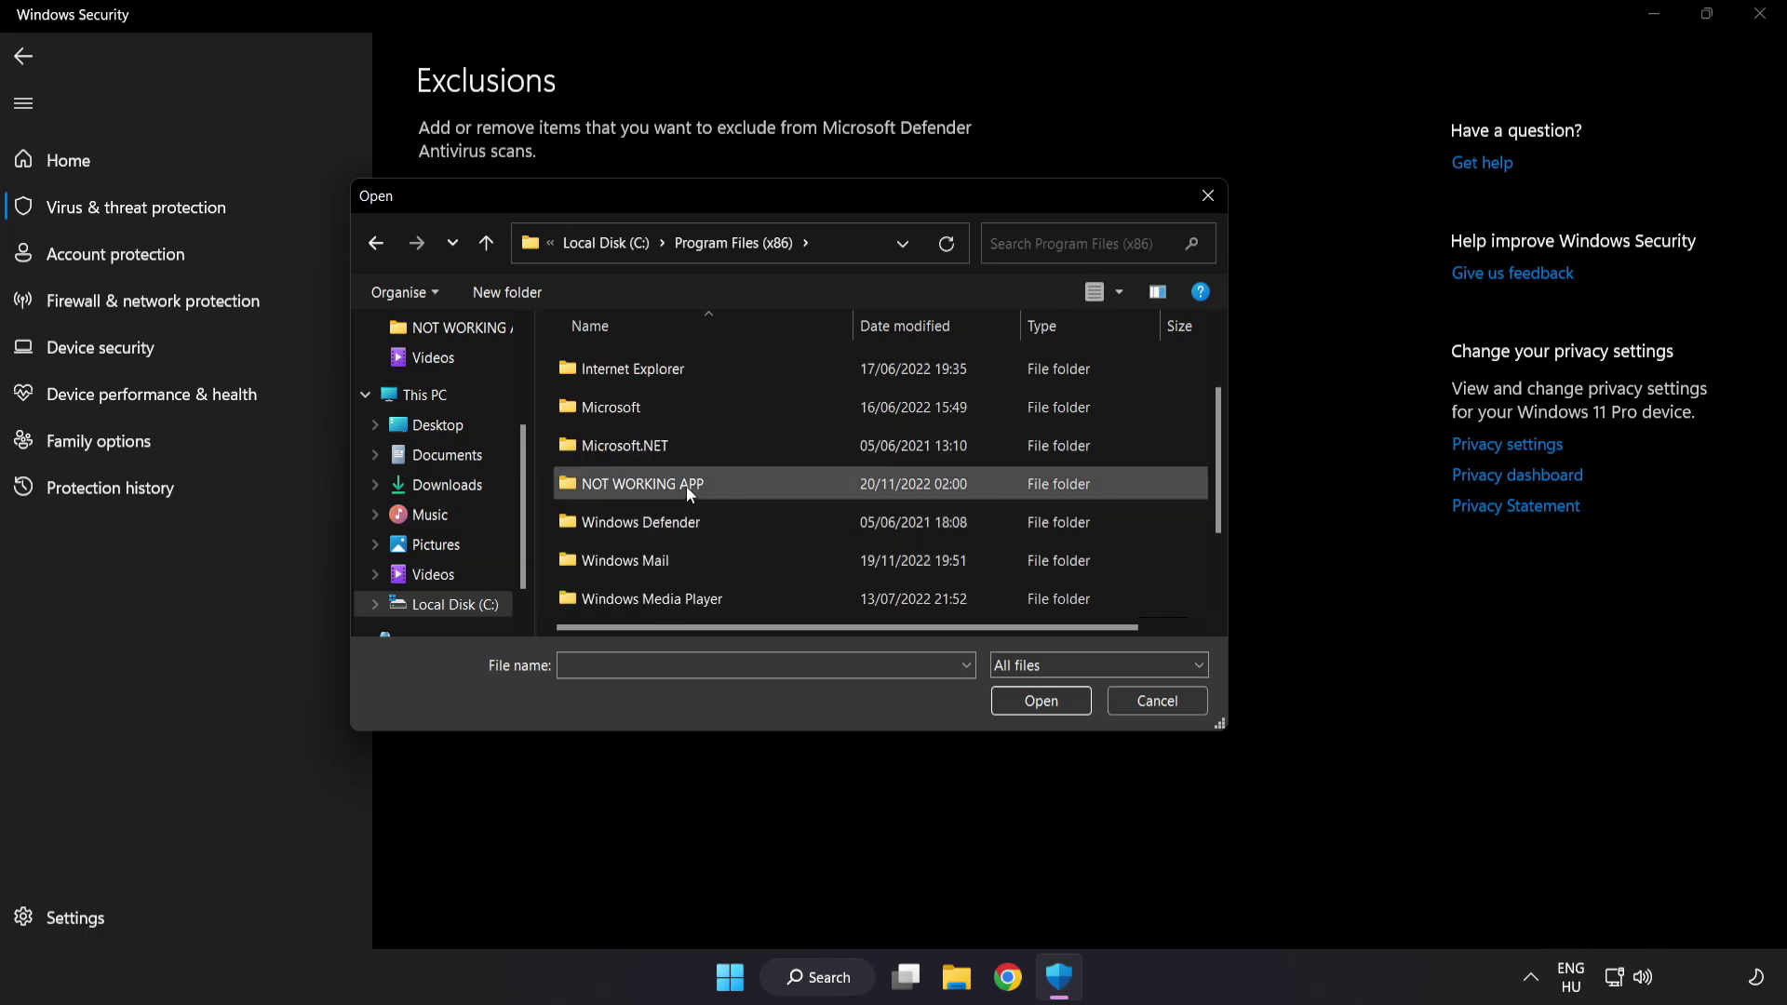
pyautogui.doubleClick(709, 485)
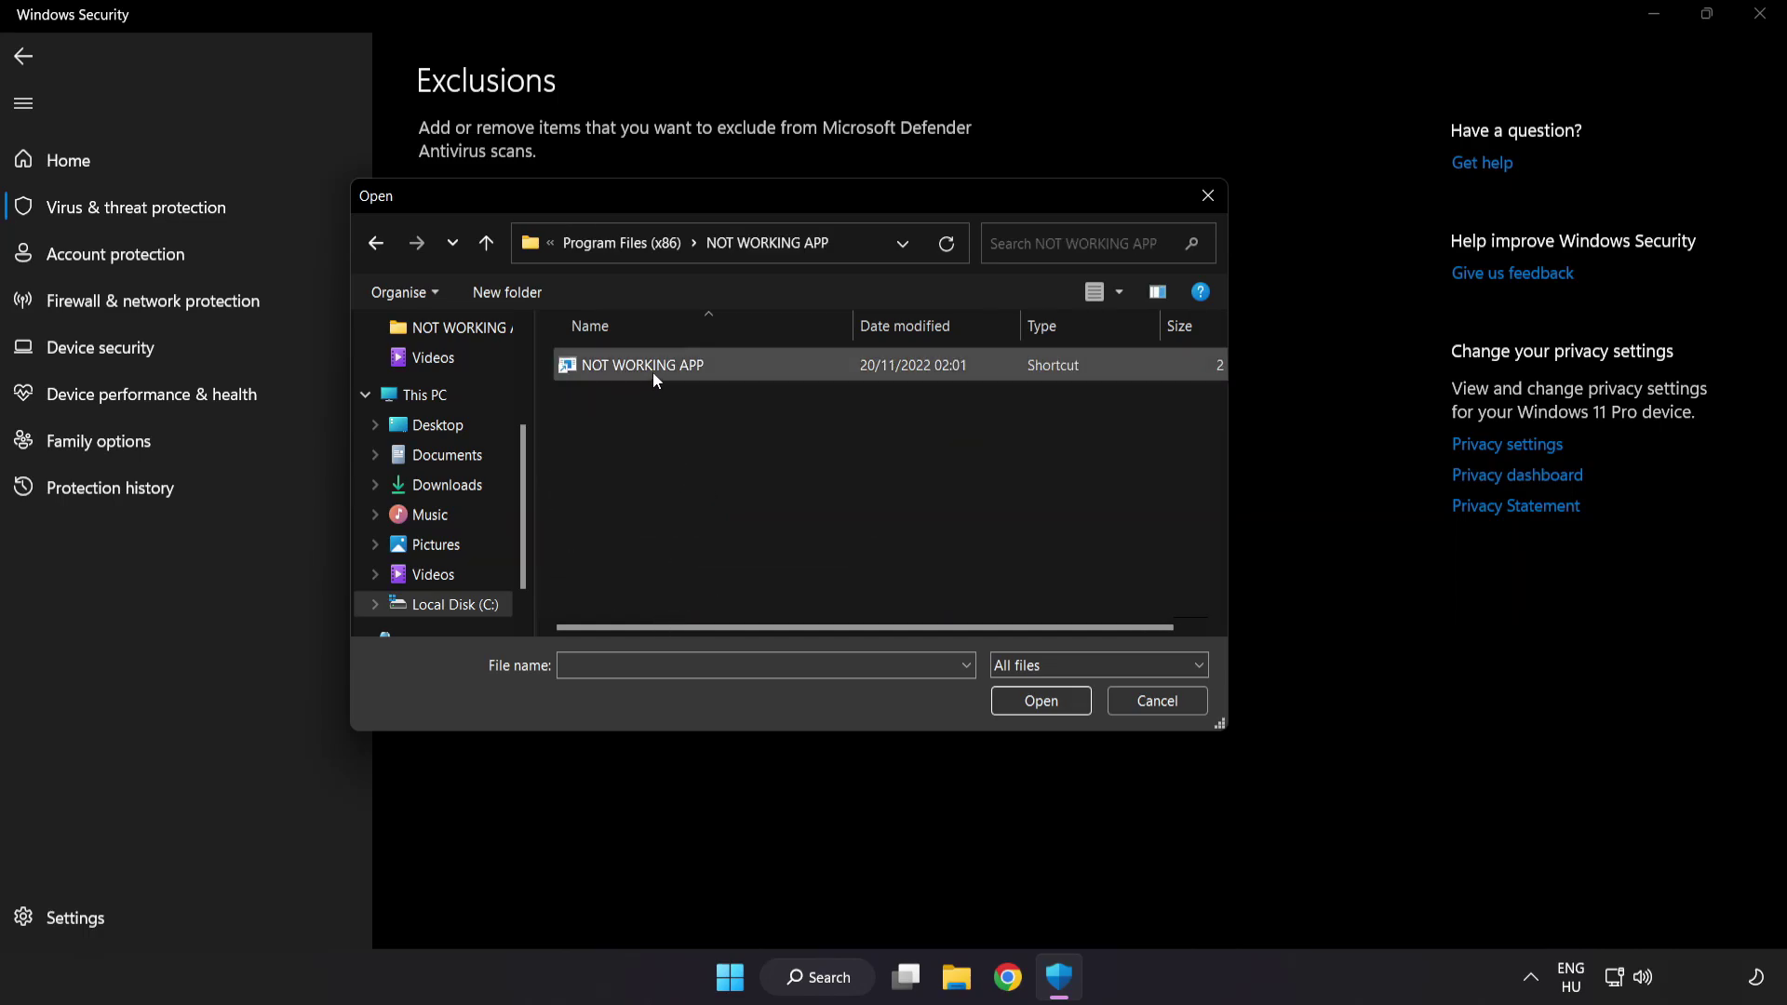
pyautogui.click(734, 369)
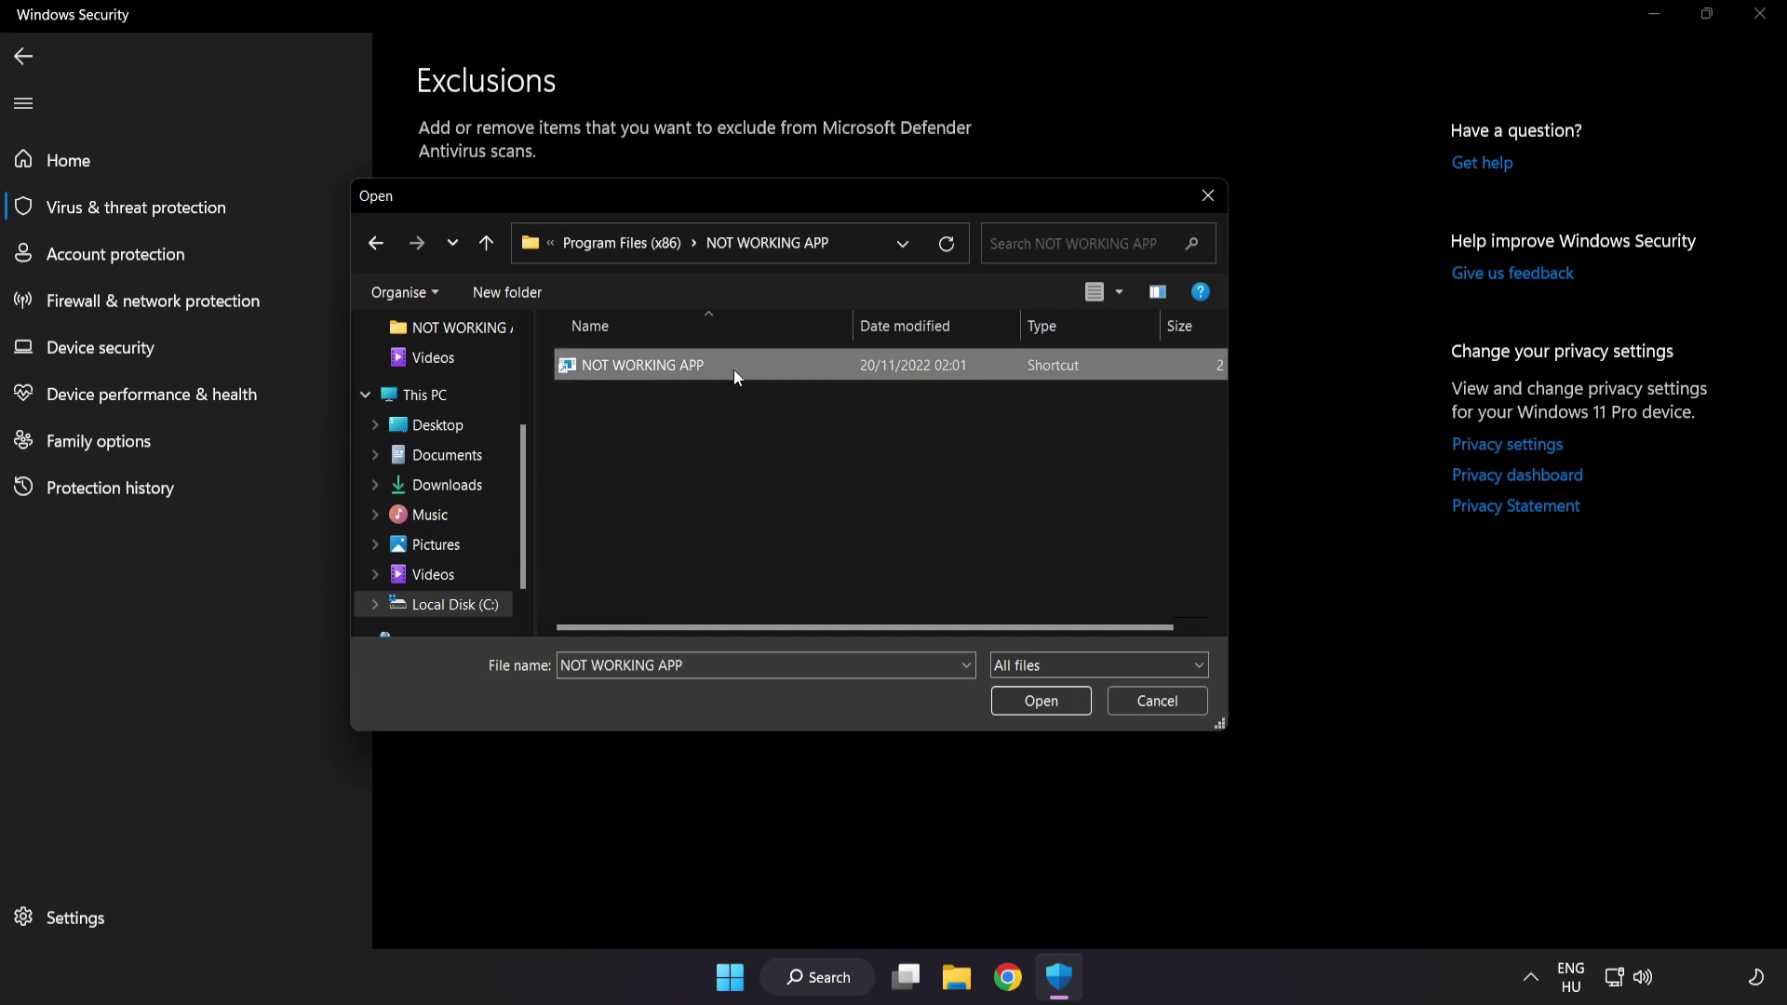
pyautogui.click(1044, 709)
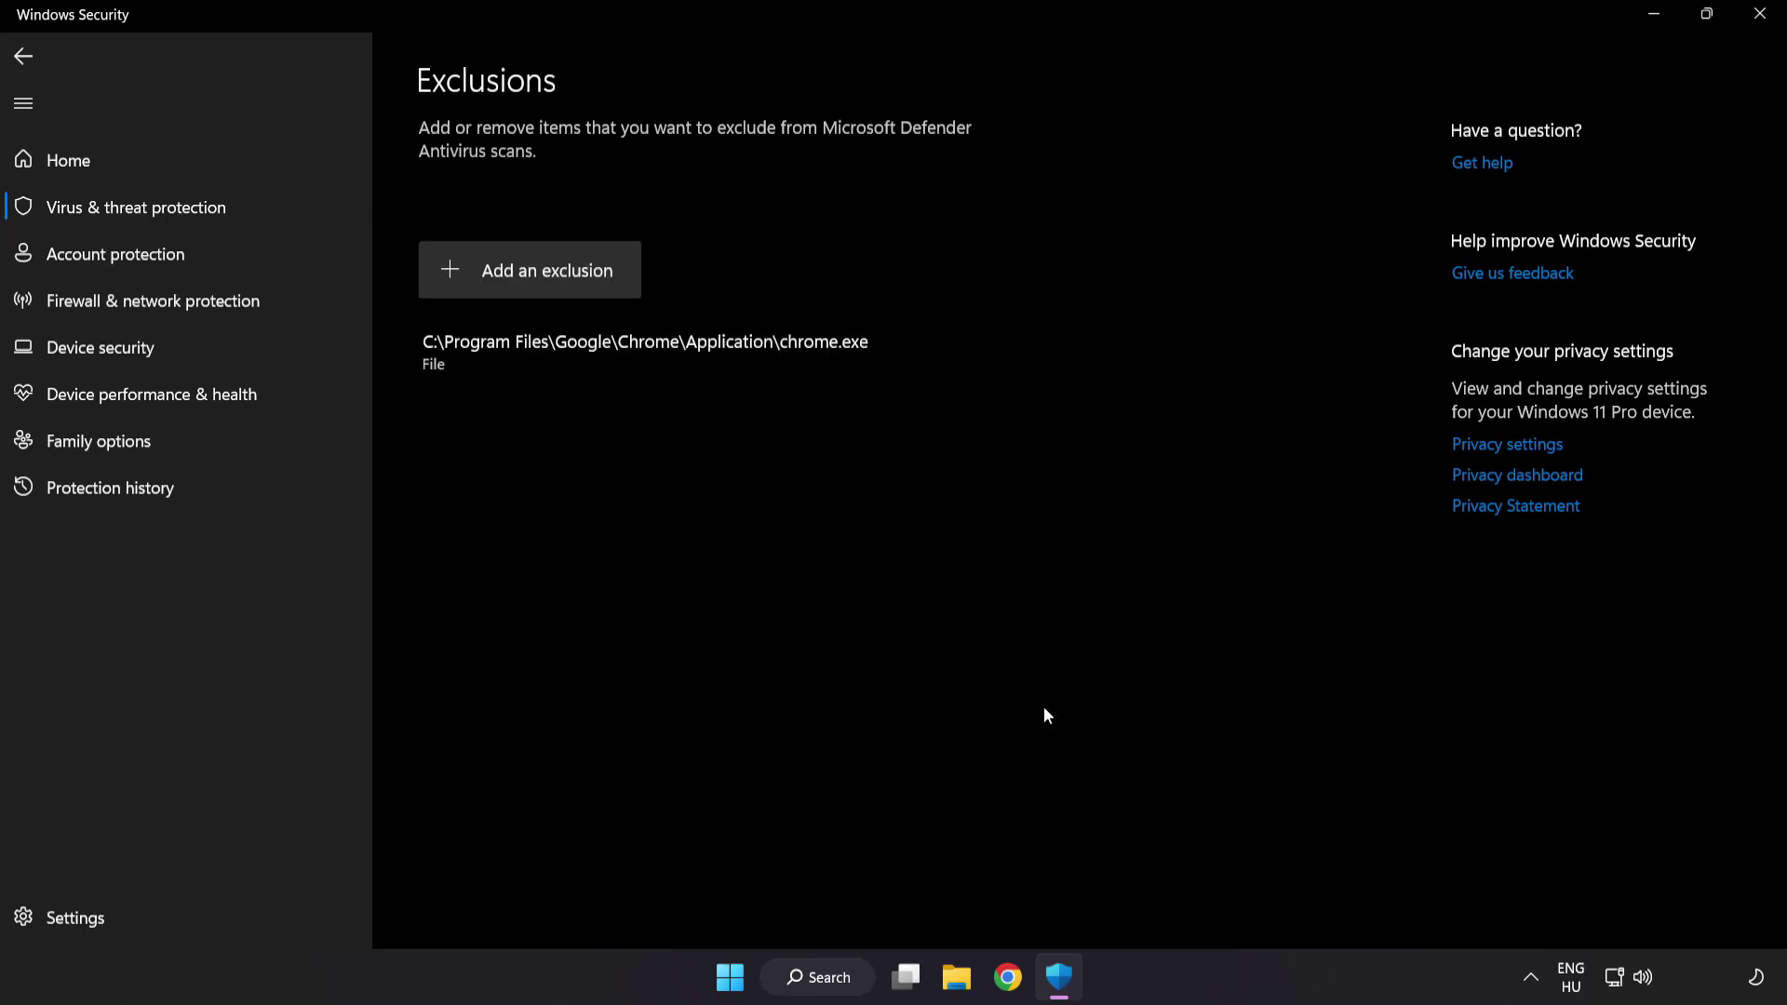
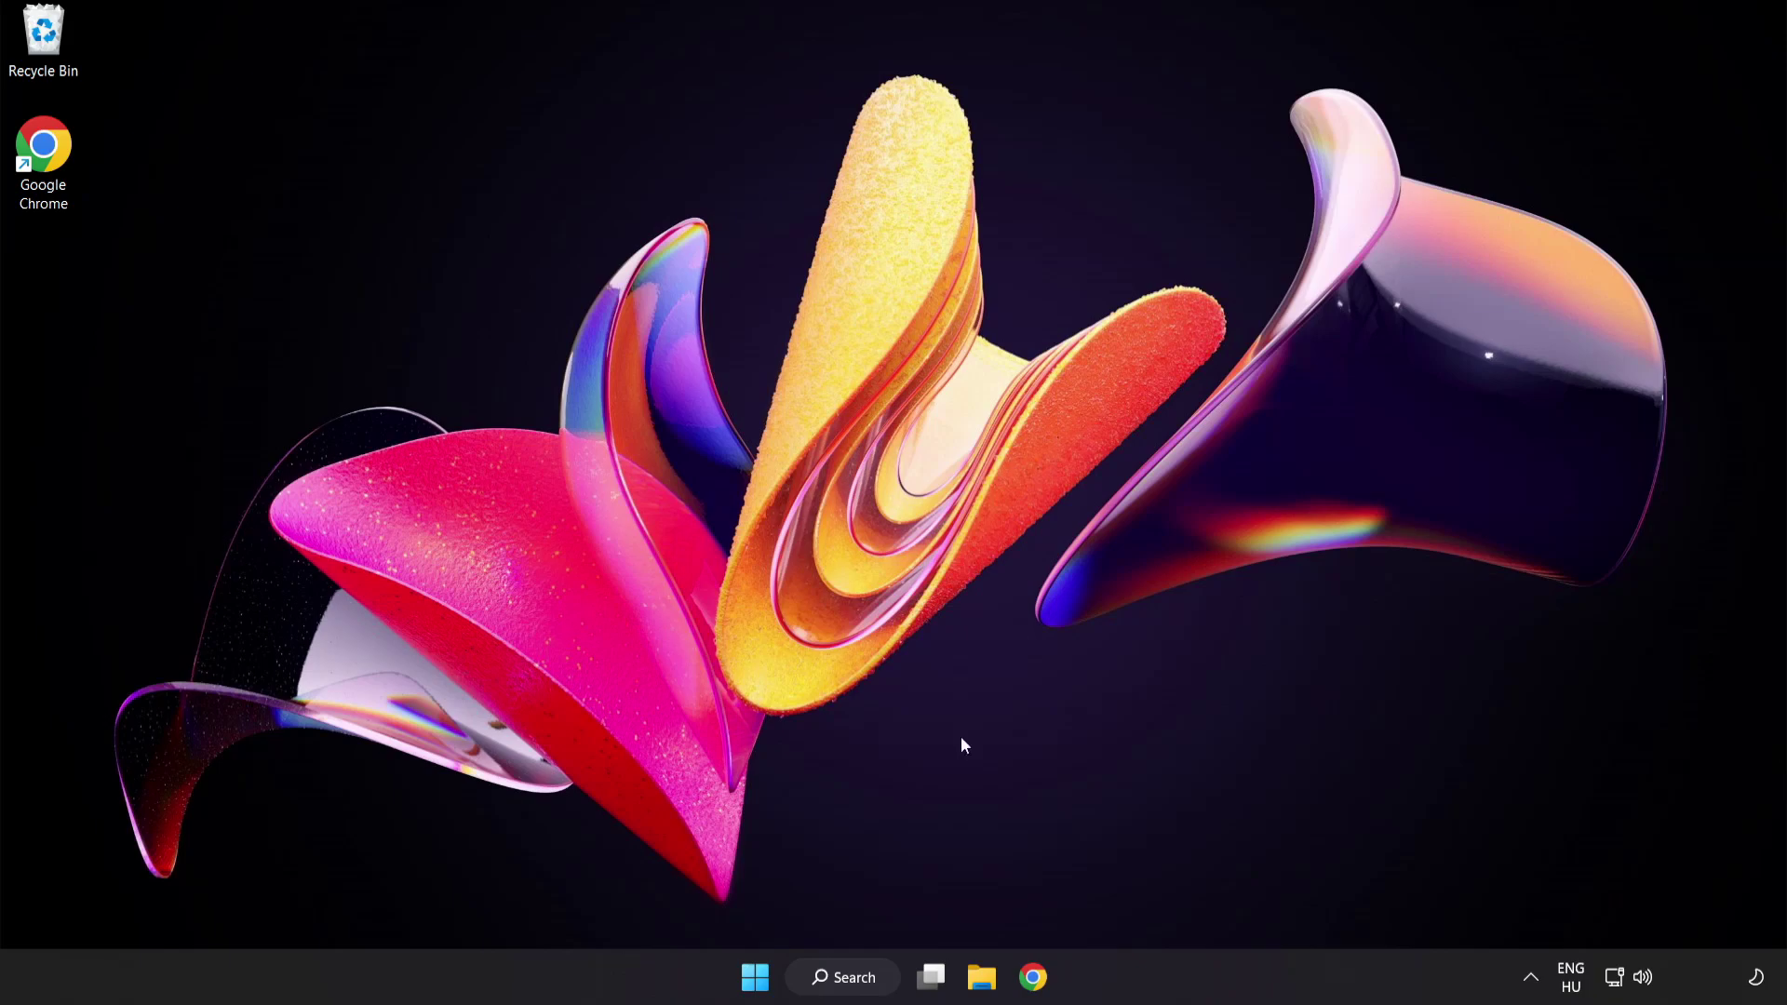
# Step: Open the Start menu's power menu showing the Sleep, Shut down and Restart options
pyautogui.click(755, 976)
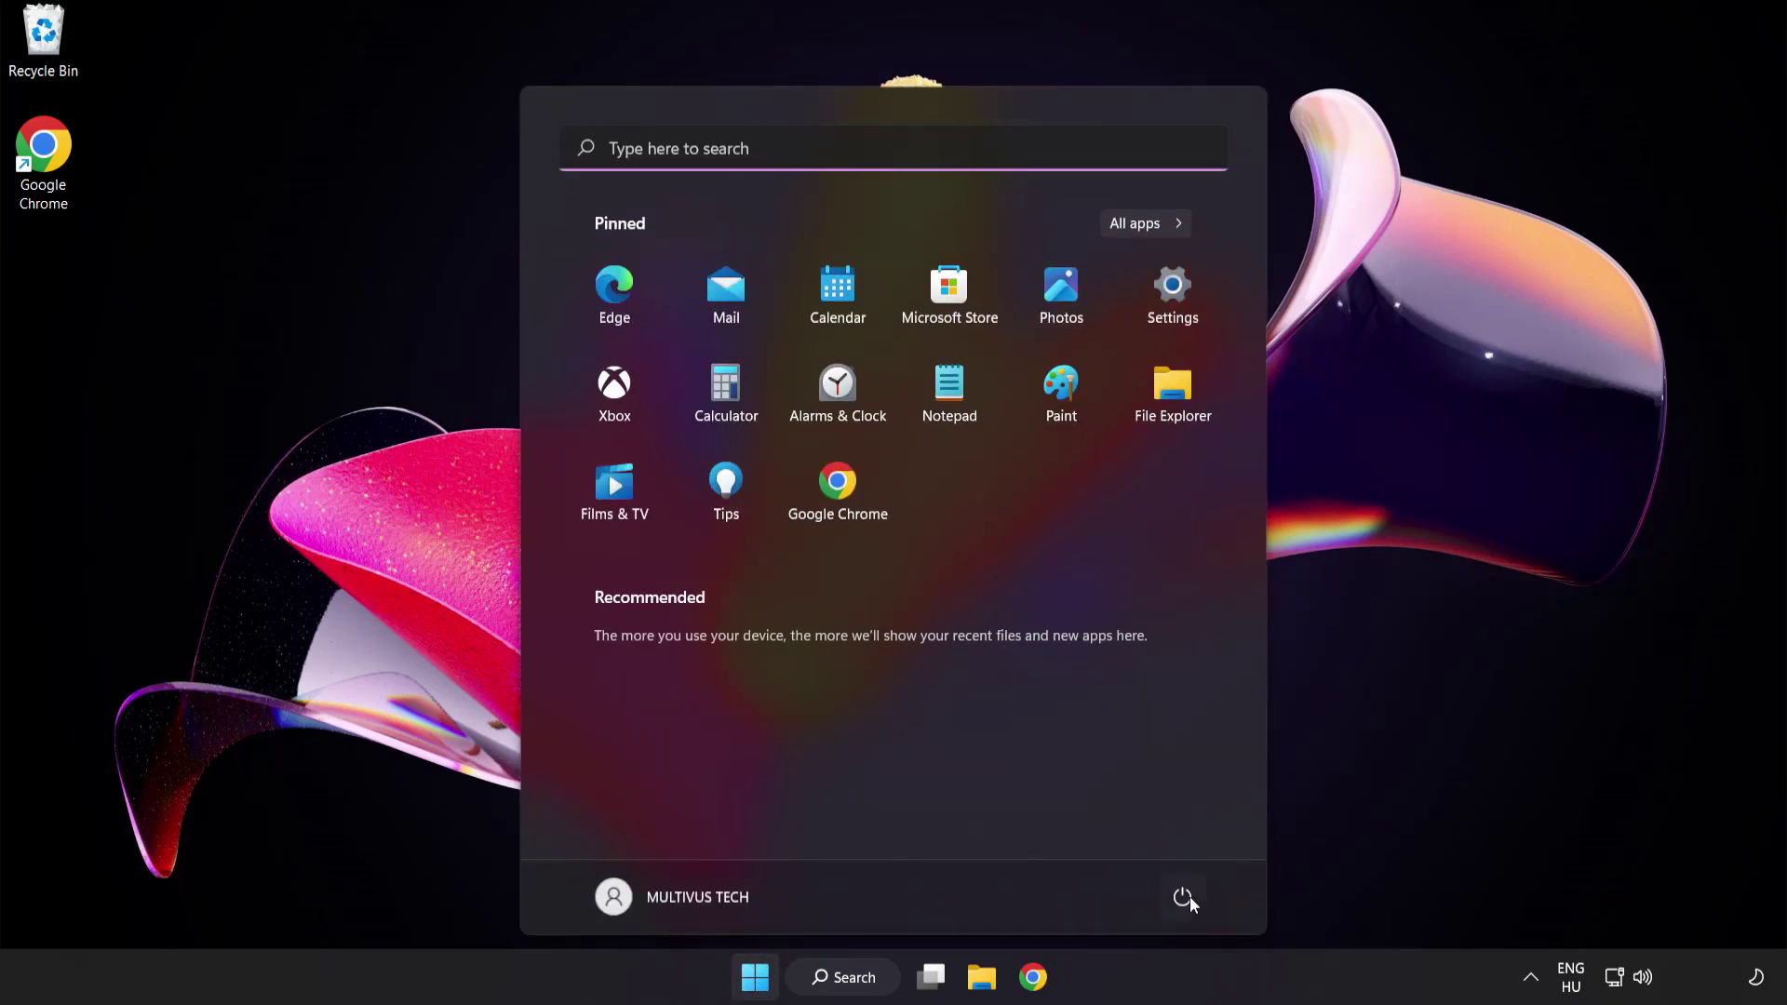
pyautogui.click(1182, 896)
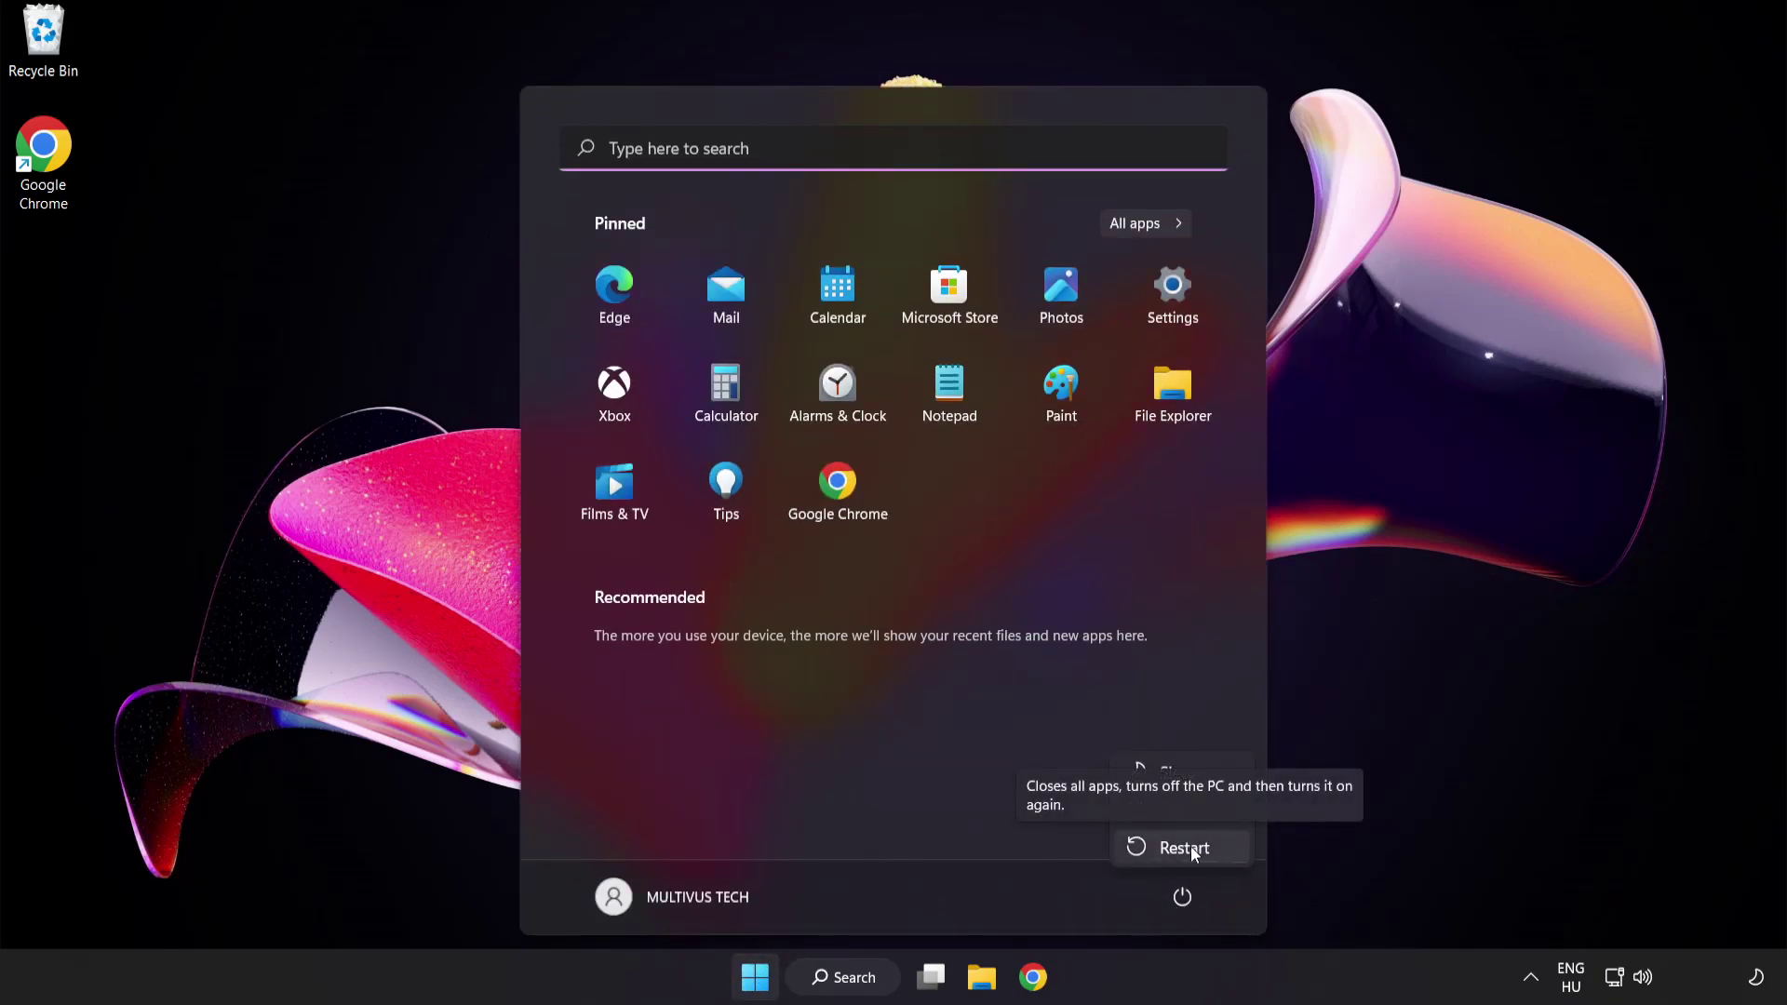